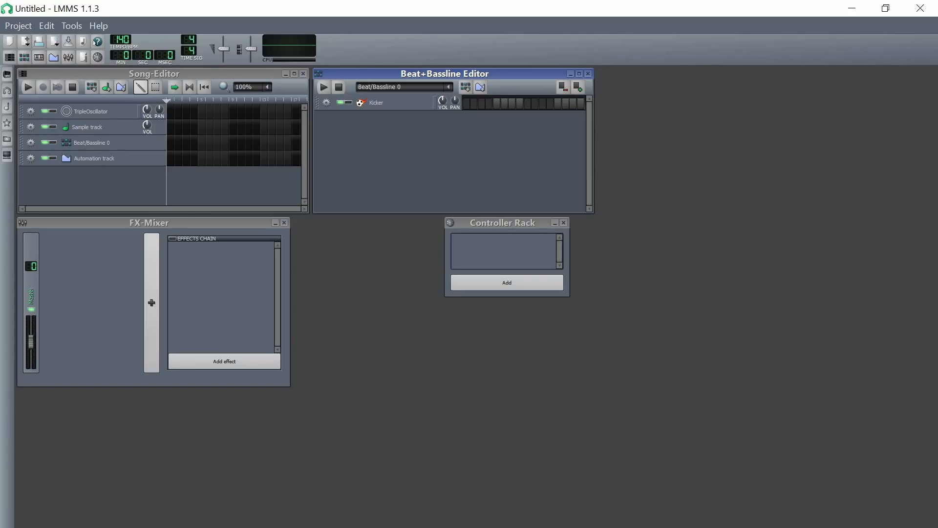
# Spread out the Song-Editor, FX-Mixer, Beat+Bassline Editor and Controller Rack windows, and make the Beat+Bassline Editor slightly taller
pyautogui.moveTo(206, 223); pyautogui.dragTo(234, 265)
pyautogui.moveTo(205, 73); pyautogui.dragTo(210, 94)
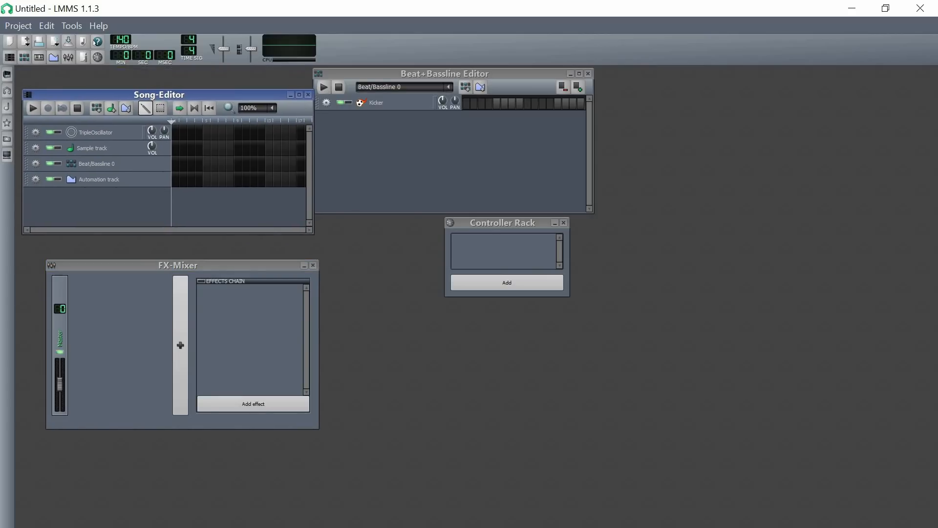
pyautogui.moveTo(372, 73); pyautogui.dragTo(416, 82)
pyautogui.moveTo(504, 225); pyautogui.dragTo(488, 298)
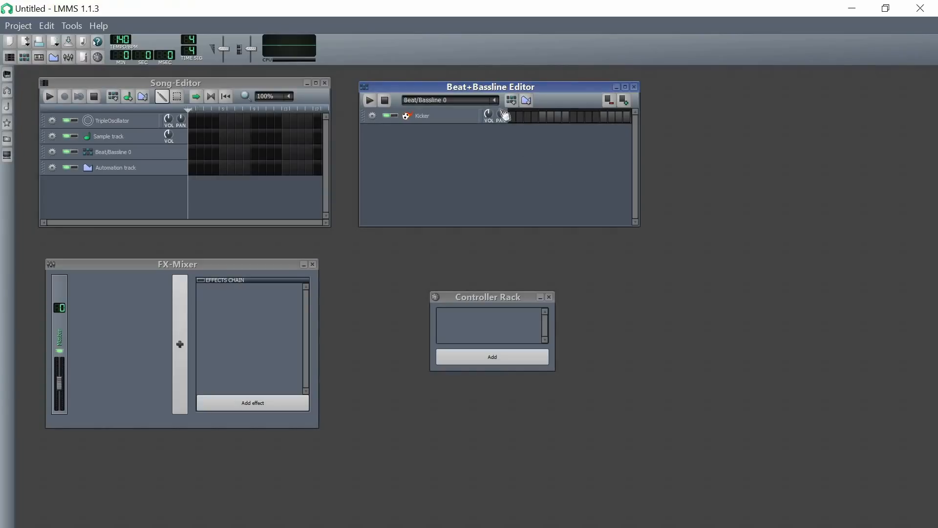
pyautogui.moveTo(478, 91); pyautogui.dragTo(474, 87)
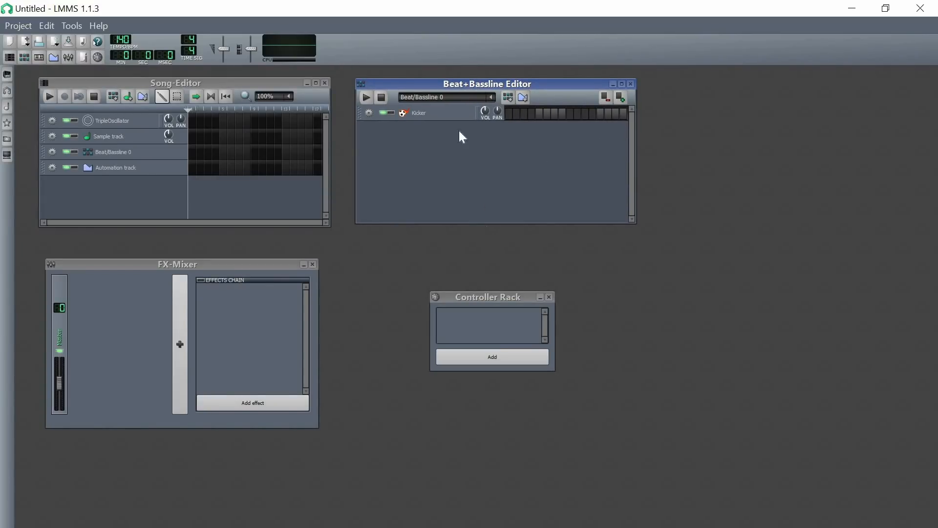
pyautogui.moveTo(453, 88); pyautogui.dragTo(451, 85)
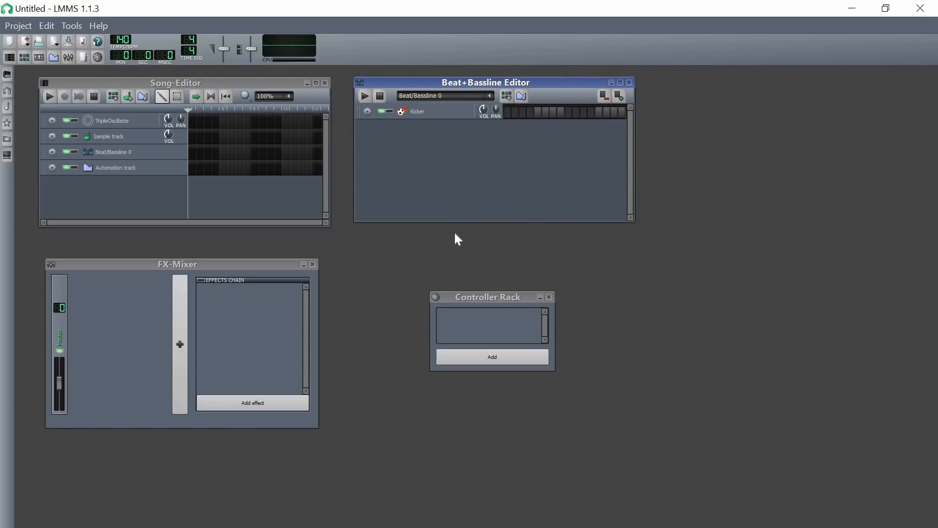
pyautogui.moveTo(457, 223); pyautogui.dragTo(459, 226)
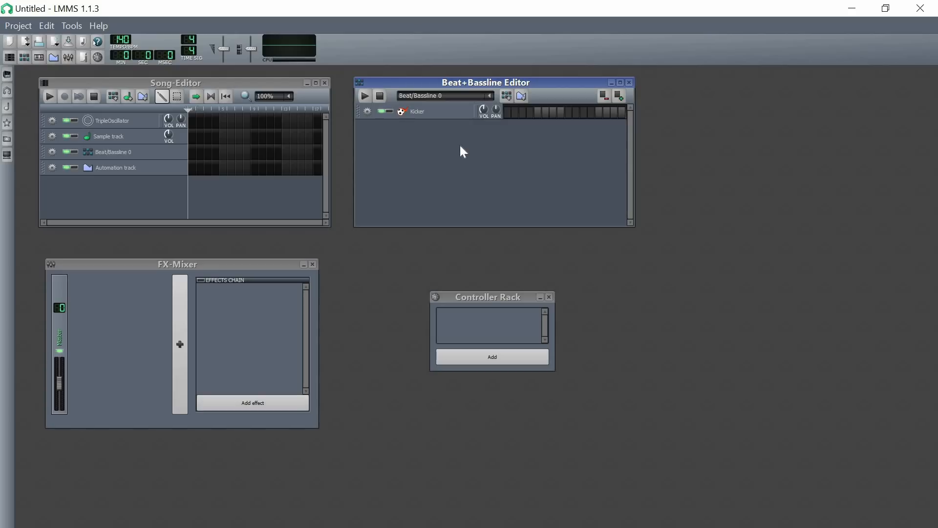
# Show the My home browser, widen it, and expand Music > drum kits and stuff down to the 21 Savage - Savage Mode kit's samples
pyautogui.click(7, 122)
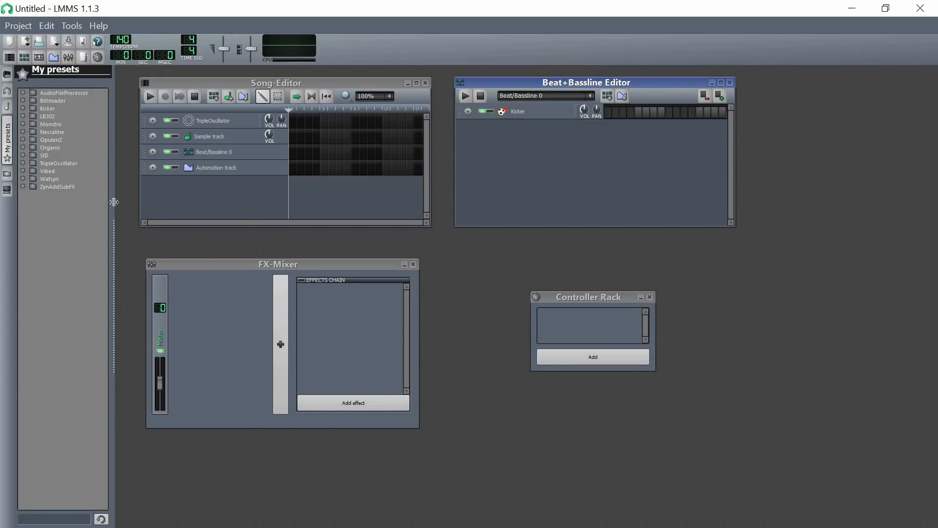
pyautogui.moveTo(115, 204); pyautogui.dragTo(146, 204)
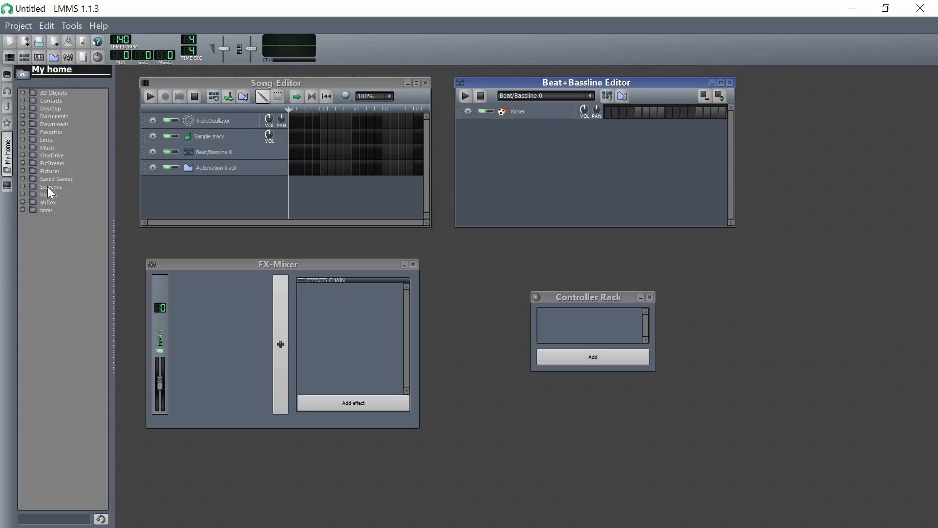
pyautogui.doubleClick(49, 148)
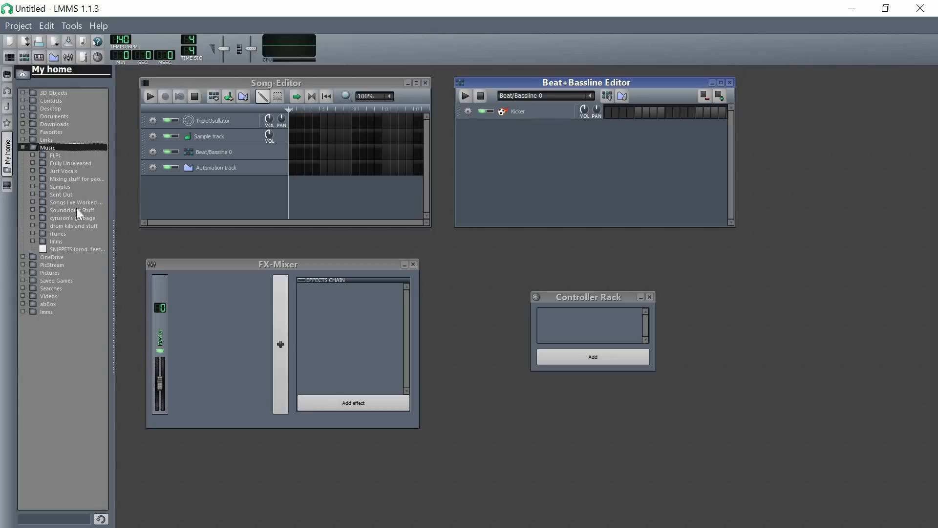
pyautogui.doubleClick(60, 227)
pyautogui.scroll(-2, 69, 244)
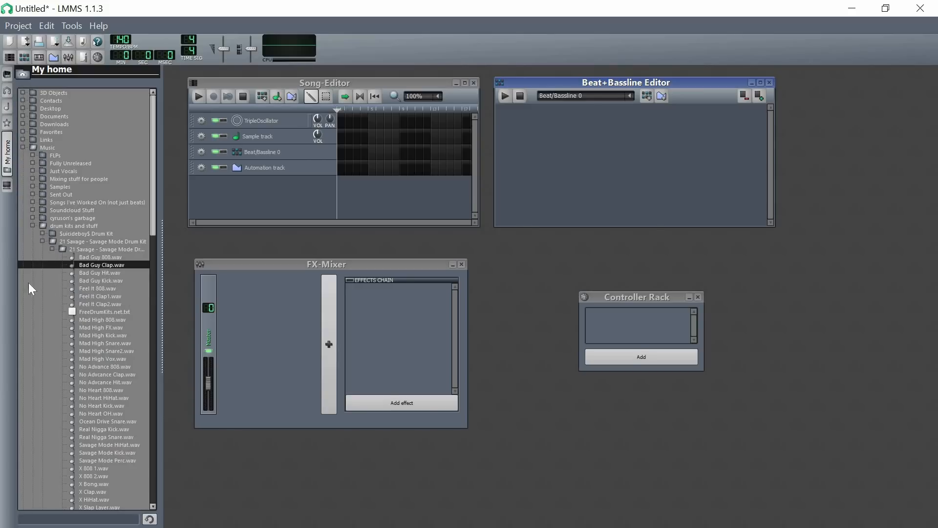
# Add the Bad Guy Clap.wav and No Heart HiHat.wav samples from the 21 Savage kit as beat tracks
pyautogui.doubleClick(93, 273)
pyautogui.scroll(-1, 98, 361)
pyautogui.doubleClick(102, 375)
pyautogui.doubleClick(105, 406)
# Browse the percussion loops in 6ix and other producers drums, and add 808 (Spinz).wav from the 808 collection as a track
pyautogui.scroll(-6, 93, 440)
pyautogui.doubleClick(95, 375)
pyautogui.doubleClick(84, 414)
pyautogui.doubleClick(96, 445)
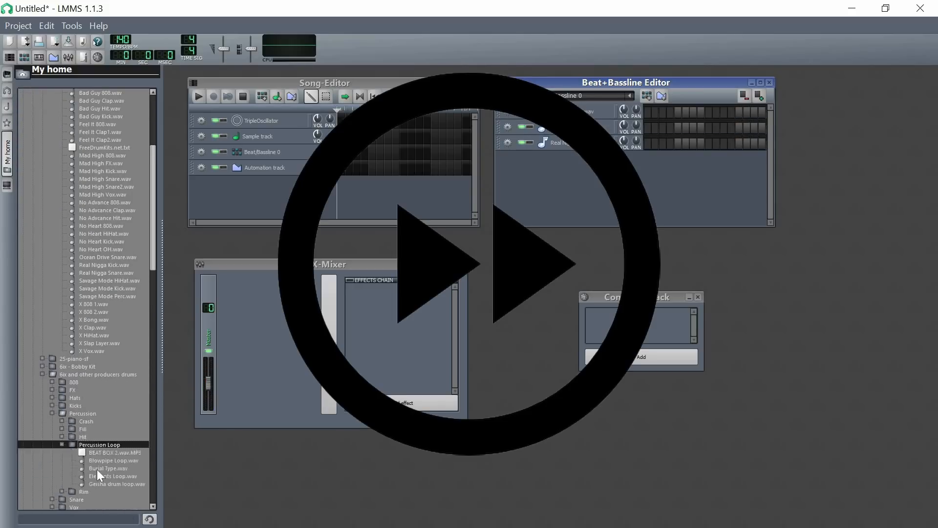
pyautogui.doubleClick(93, 374)
pyautogui.scroll(7, 63, 293)
pyautogui.doubleClick(81, 242)
pyautogui.doubleClick(79, 273)
pyautogui.doubleClick(85, 281)
pyautogui.scroll(-3, 90, 303)
pyautogui.click(100, 351)
pyautogui.doubleClick(100, 452)
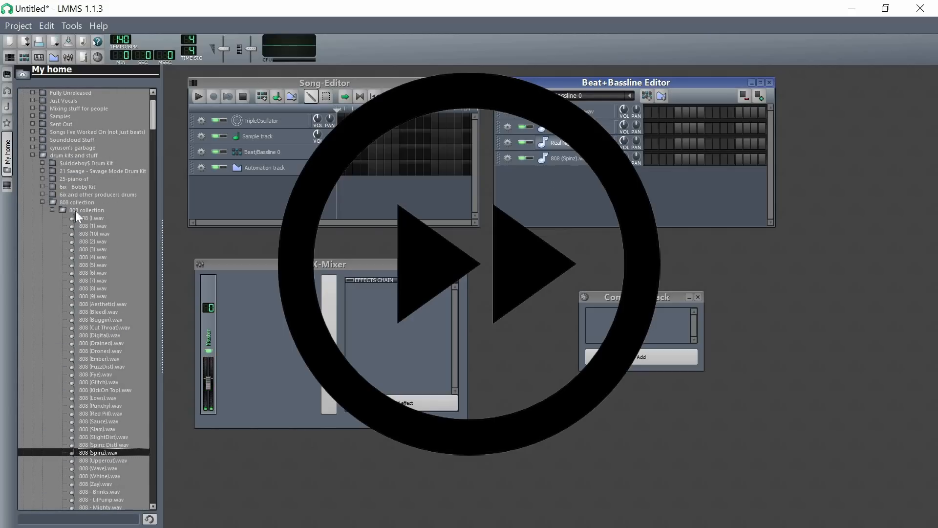
# Add No Heart Kick.wav and Mad High Snare.wav from the 21 Savage kit as tracks, and collapse the Music folder
pyautogui.doubleClick(77, 202)
pyautogui.doubleClick(98, 171)
pyautogui.doubleClick(101, 179)
pyautogui.click(102, 203)
pyautogui.click(105, 359)
pyautogui.doubleClick(110, 335)
pyautogui.click(104, 383)
pyautogui.click(100, 273)
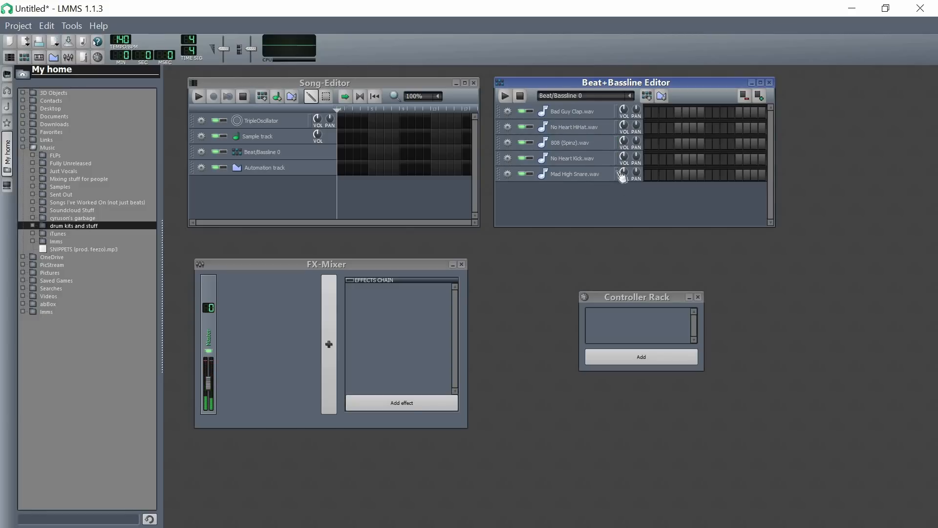
pyautogui.click(60, 148)
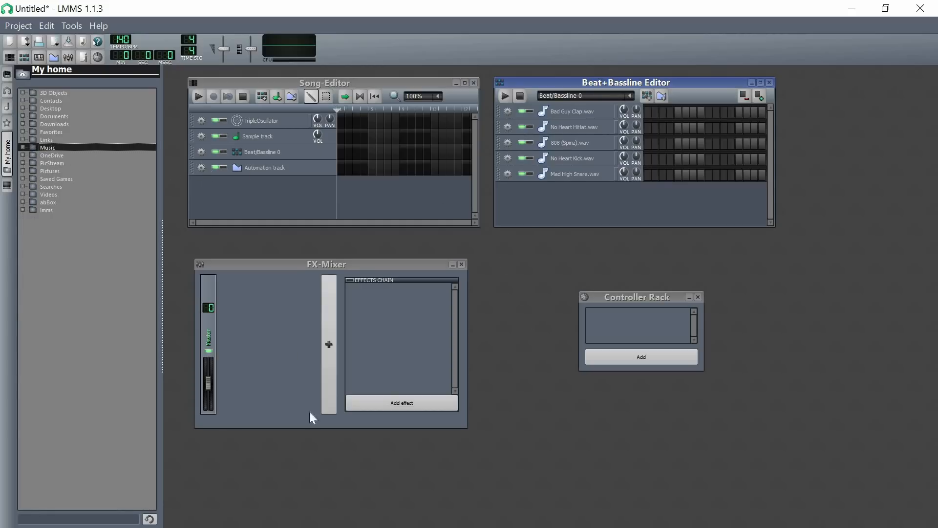
# Reposition the Beat+Bassline Editor slightly, and close the FX-Mixer and Controller Rack windows
pyautogui.moveTo(606, 297); pyautogui.dragTo(509, 204)
pyautogui.moveTo(704, 83)
pyautogui.mouseDown()
pyautogui.moveTo(709, 92)
pyautogui.moveTo(730, 69)
pyautogui.moveTo(711, 80)
pyautogui.mouseUp()
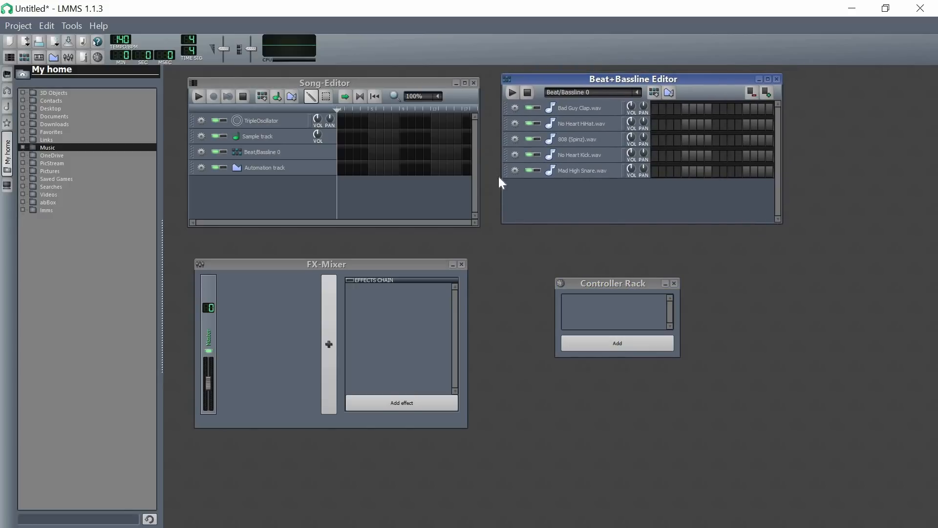
pyautogui.click(461, 265)
pyautogui.click(675, 284)
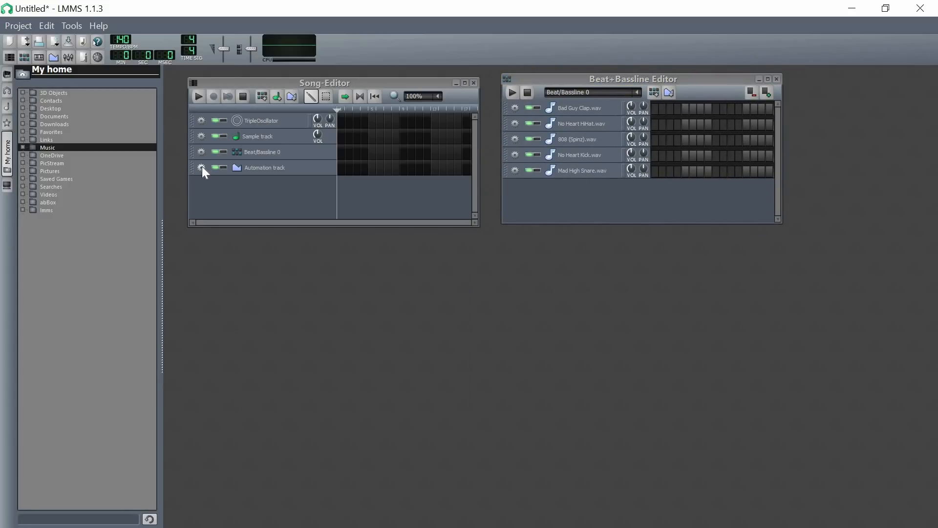
# Remove the Automation, Sample and TripleOscillator tracks from the song, and move the Beat+Bassline Editor below the Song-Editor
pyautogui.click(201, 167)
pyautogui.click(219, 202)
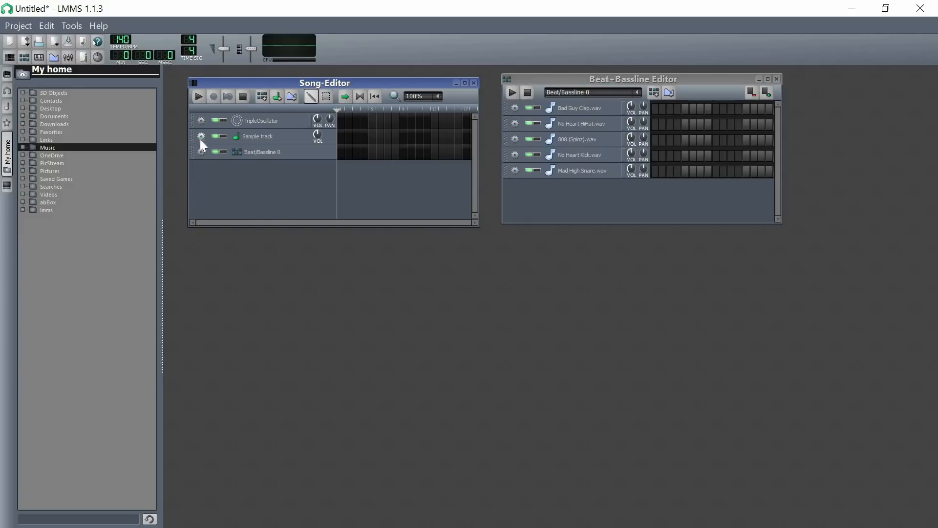
pyautogui.click(201, 136)
pyautogui.click(235, 167)
pyautogui.click(200, 120)
pyautogui.click(244, 158)
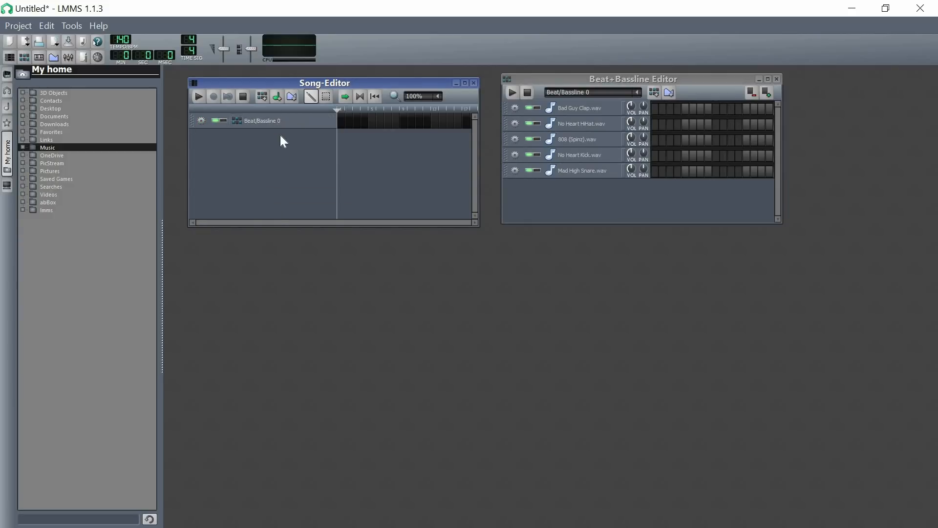
pyautogui.moveTo(602, 79); pyautogui.dragTo(363, 281)
pyautogui.moveTo(494, 280); pyautogui.dragTo(466, 275)
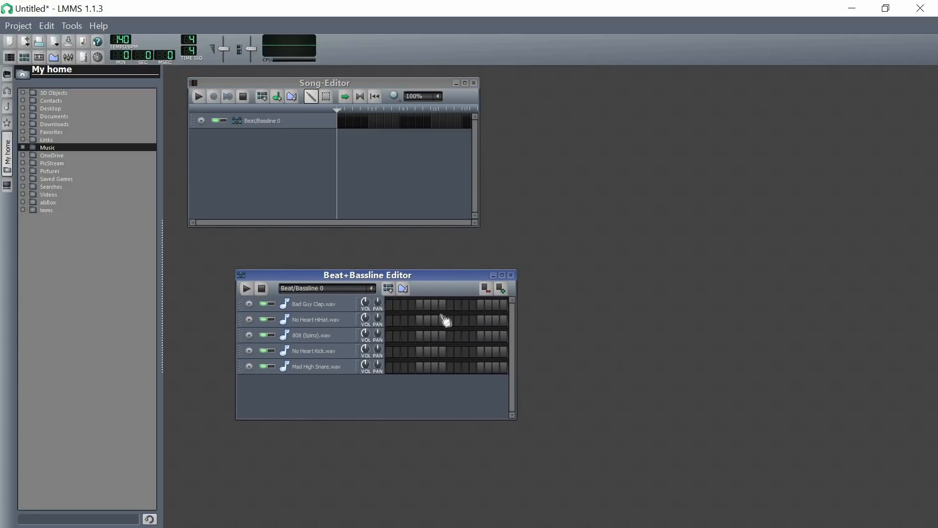
# Place a Beat/Bassline 0 block at the start of the song timeline and cut it out
pyautogui.click(341, 121)
pyautogui.rightClick(342, 121)
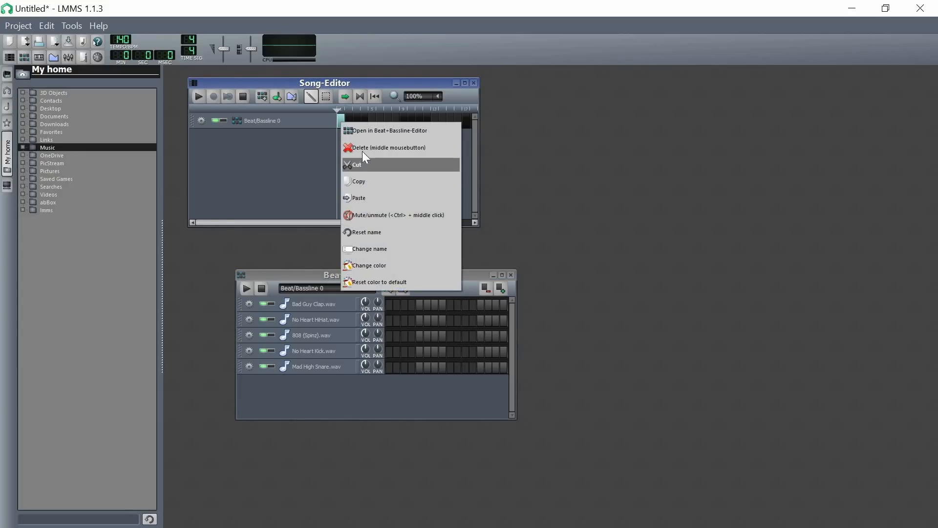
pyautogui.click(364, 164)
# Maximize the Beat+Bassline Editor and extend the pattern to 64 steps
pyautogui.click(502, 275)
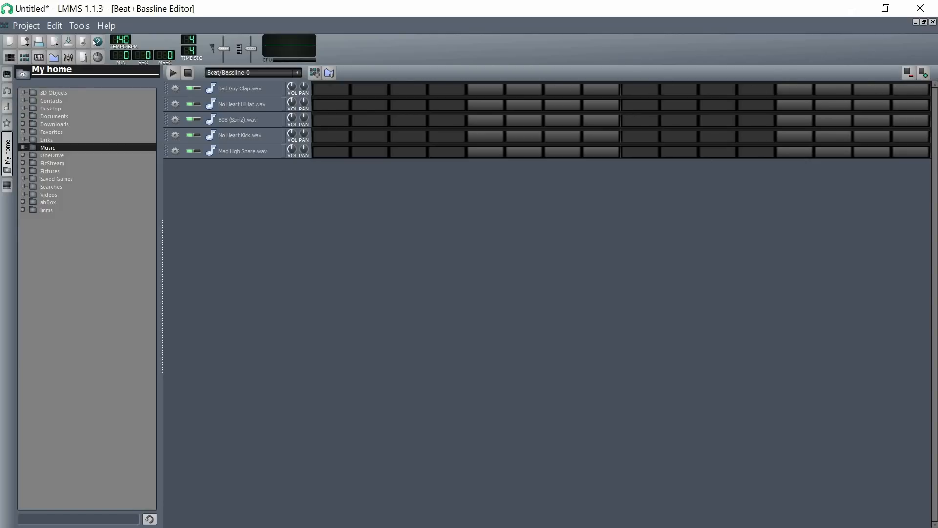
pyautogui.click(923, 72)
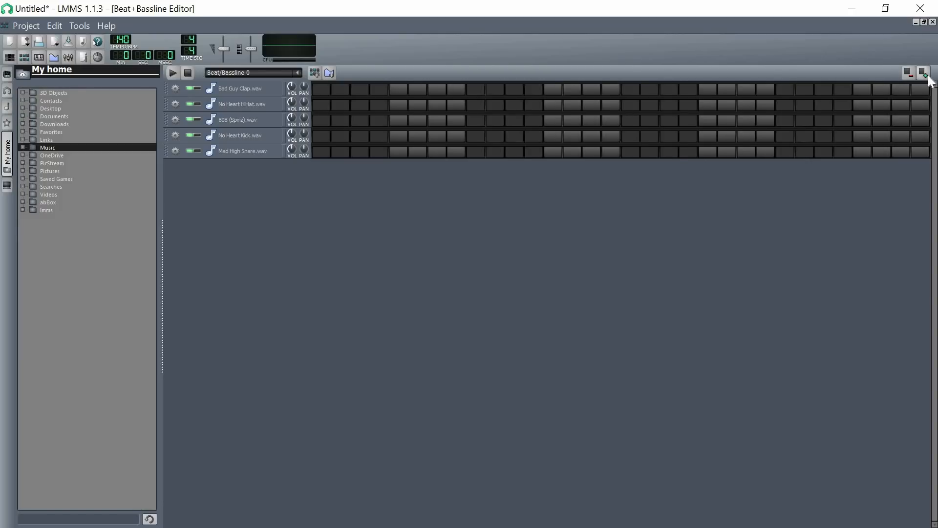
pyautogui.click(923, 72)
pyautogui.click(924, 72)
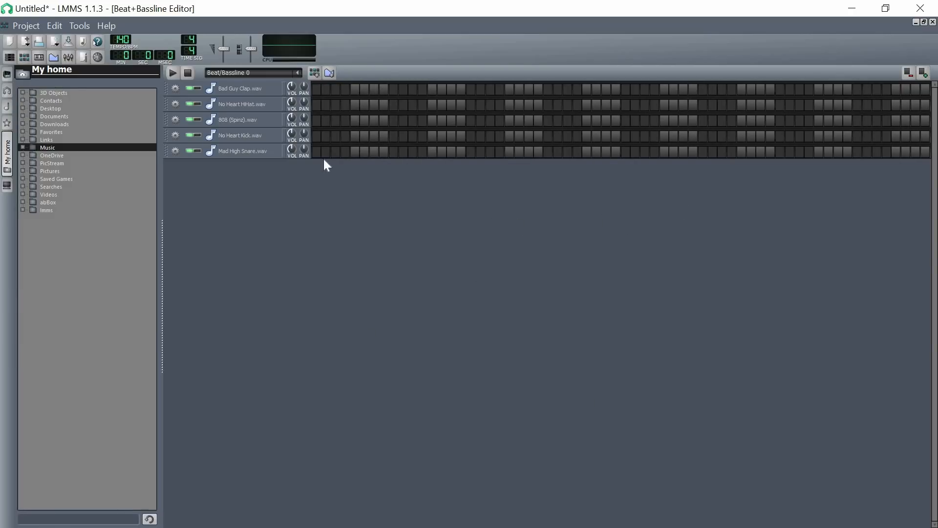
# Place a hi-hat hit on every second step of the No Heart HiHat track across the pattern, starting at step 1
pyautogui.click(318, 106)
pyautogui.click(336, 105)
pyautogui.click(355, 105)
pyautogui.click(374, 105)
pyautogui.click(393, 106)
pyautogui.click(432, 105)
pyautogui.click(451, 105)
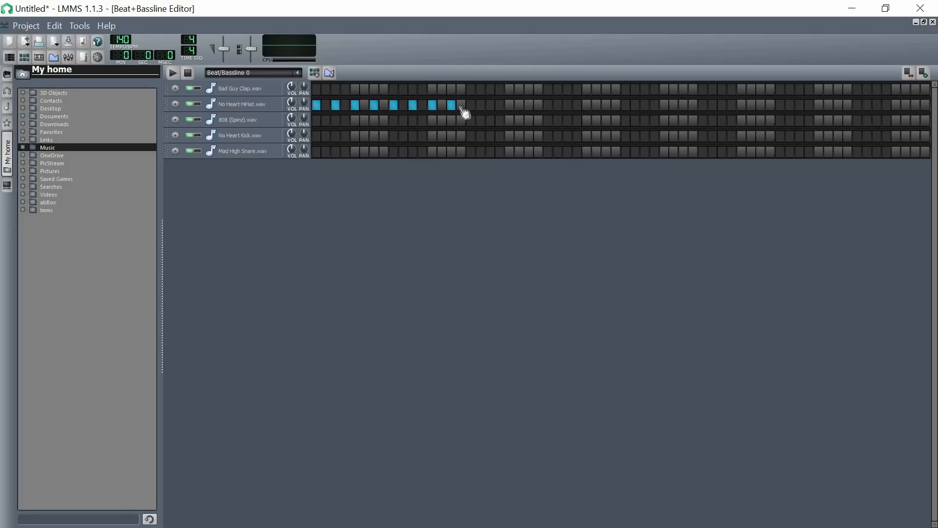
pyautogui.click(471, 105)
pyautogui.click(481, 106)
pyautogui.click(490, 105)
pyautogui.click(510, 105)
pyautogui.click(528, 105)
pyautogui.click(548, 105)
pyautogui.click(568, 105)
pyautogui.click(586, 105)
pyautogui.click(606, 105)
pyautogui.click(625, 105)
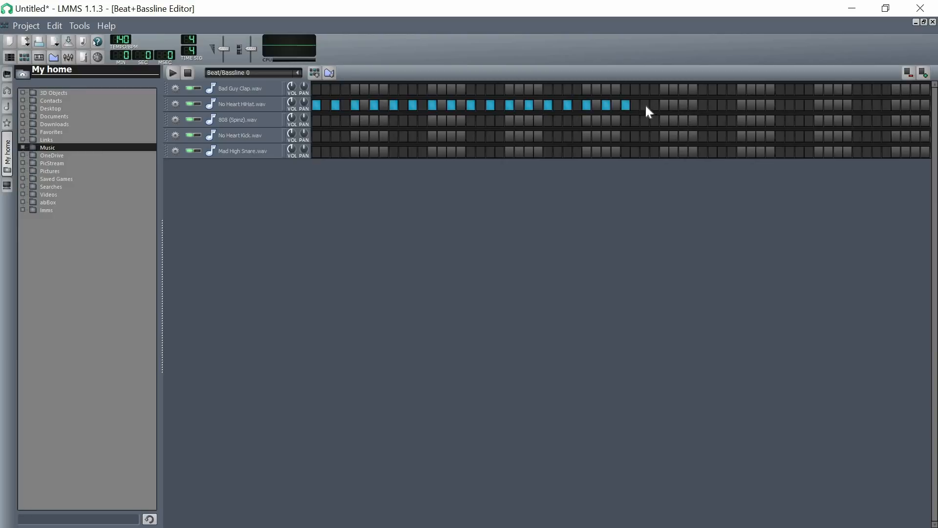
pyautogui.click(645, 105)
pyautogui.click(664, 105)
pyautogui.click(683, 105)
pyautogui.click(703, 105)
pyautogui.click(722, 105)
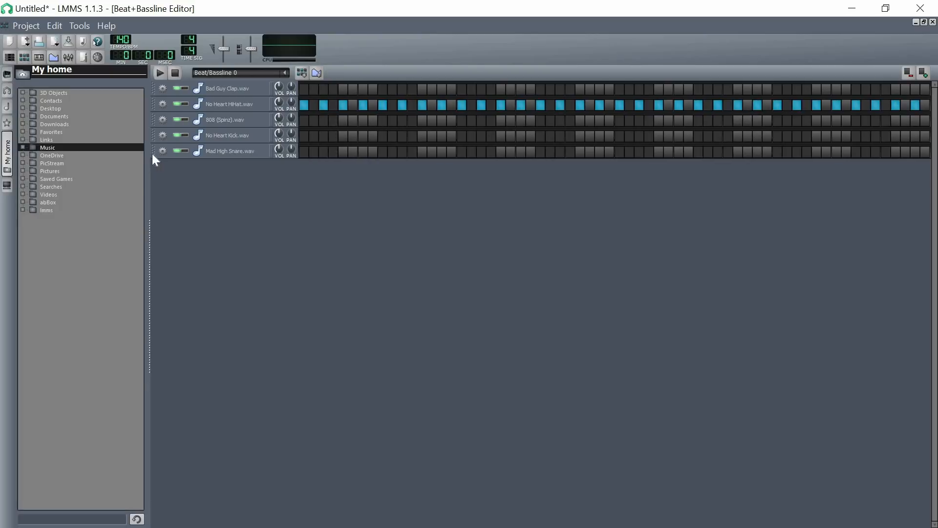
# Move the Mad High Snare track directly below Bad Guy Clap, and the No Heart Kick track above 808 (Spinz)
pyautogui.moveTo(155, 150); pyautogui.dragTo(155, 104)
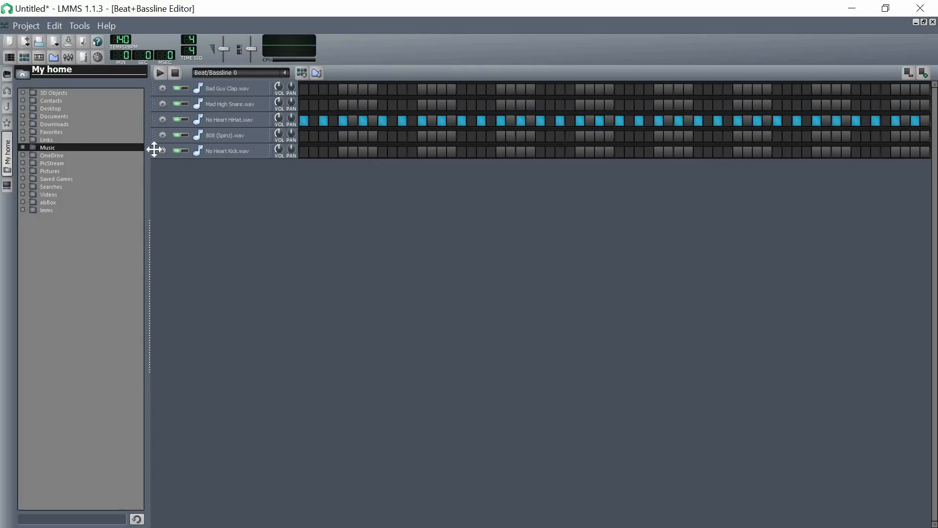
pyautogui.moveTo(154, 149); pyautogui.dragTo(152, 134)
# Place hits on steps 9, 25, 41 and 57 of both the Bad Guy Clap and Mad High Snare tracks
pyautogui.click(383, 88)
pyautogui.click(541, 90)
pyautogui.click(699, 89)
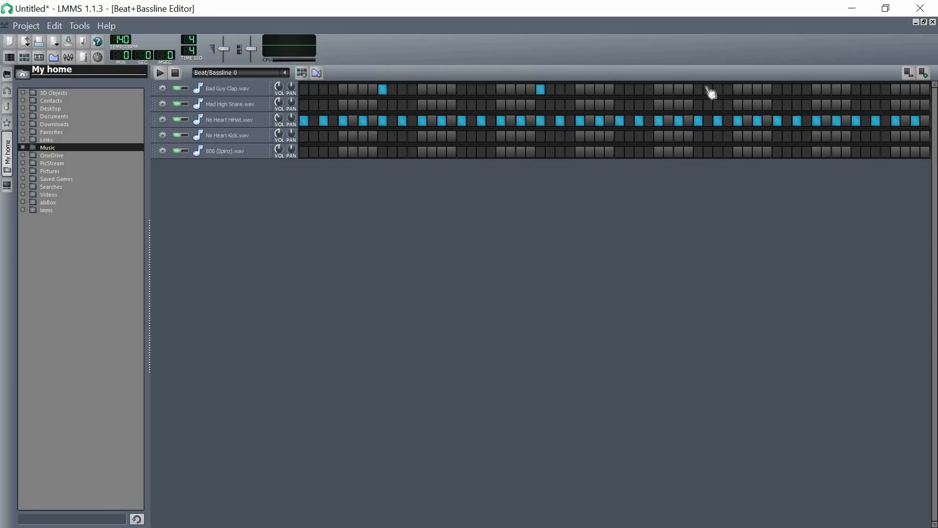
pyautogui.click(856, 89)
pyautogui.click(383, 105)
pyautogui.click(541, 105)
pyautogui.click(699, 105)
pyautogui.click(856, 105)
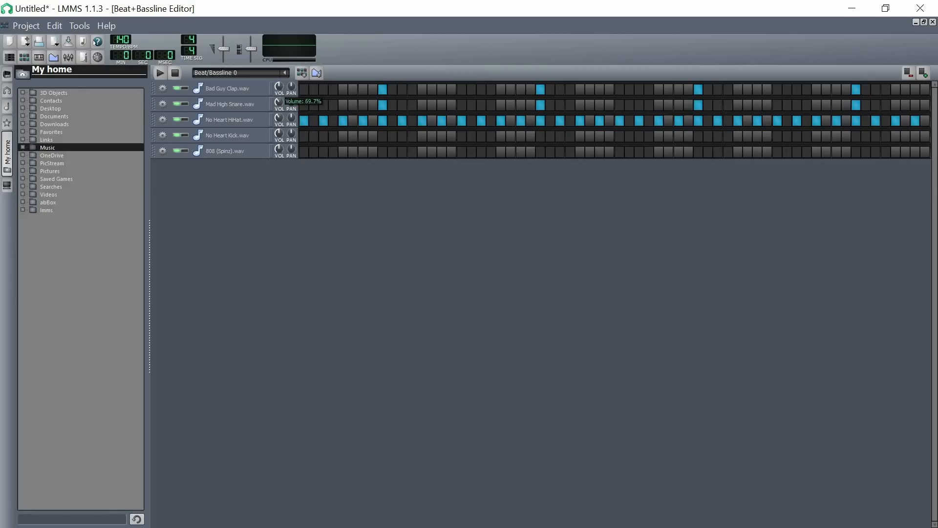
# Add extra Mad High Snare hits on steps 15, 19, 47, 51, 59 and 63, and lower the No Heart HiHat track's volume
pyautogui.click(442, 105)
pyautogui.click(757, 105)
pyautogui.click(797, 105)
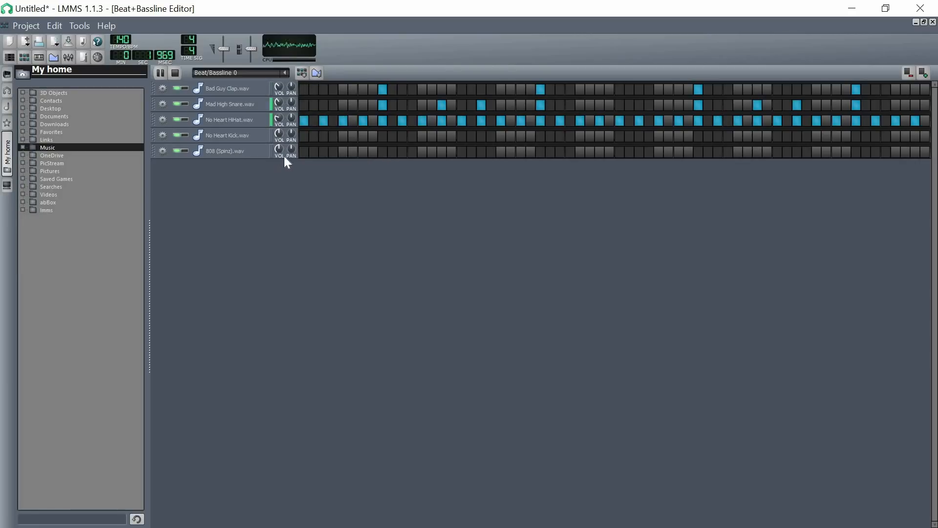
pyautogui.click(175, 75)
pyautogui.click(876, 105)
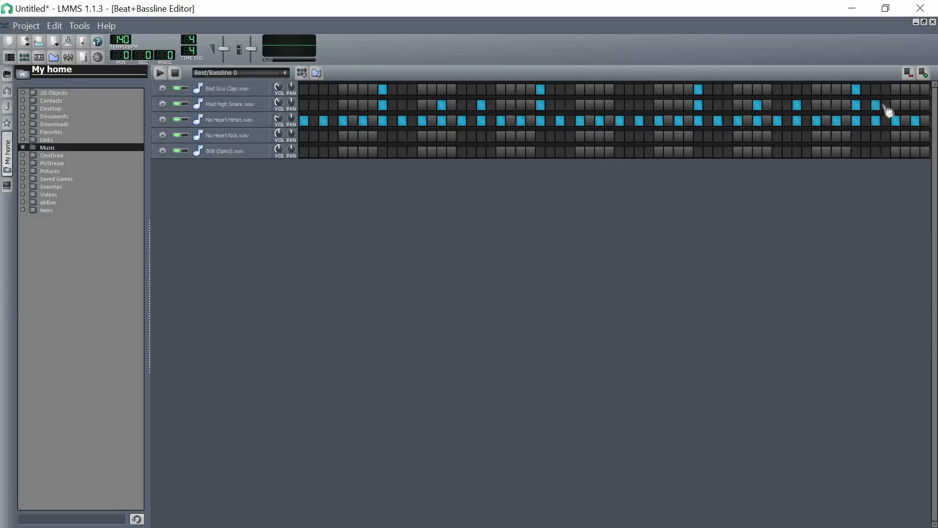
pyautogui.click(916, 105)
pyautogui.moveTo(285, 117); pyautogui.dragTo(285, 128)
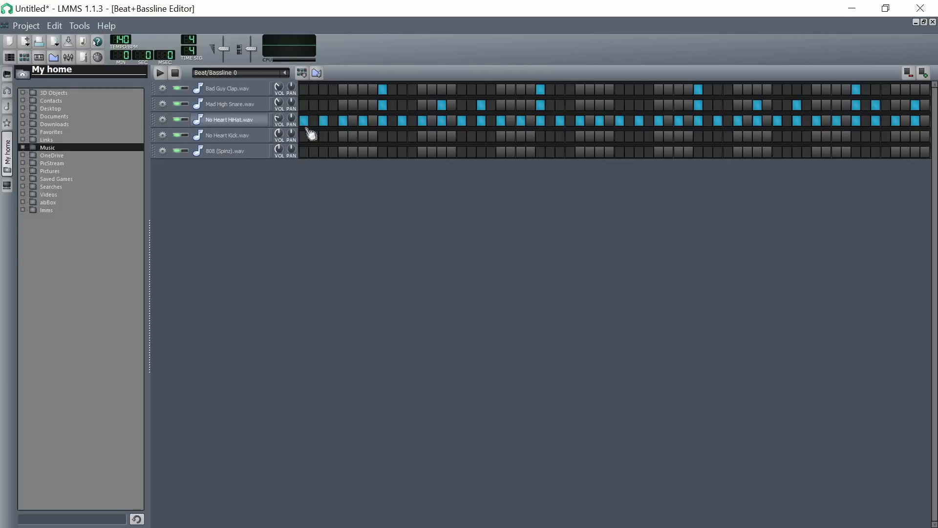
# Add Open Hat (2).wav from the 6ix - Bobby Kit folder as a track and move it directly below No Heart HiHat
pyautogui.click(49, 148)
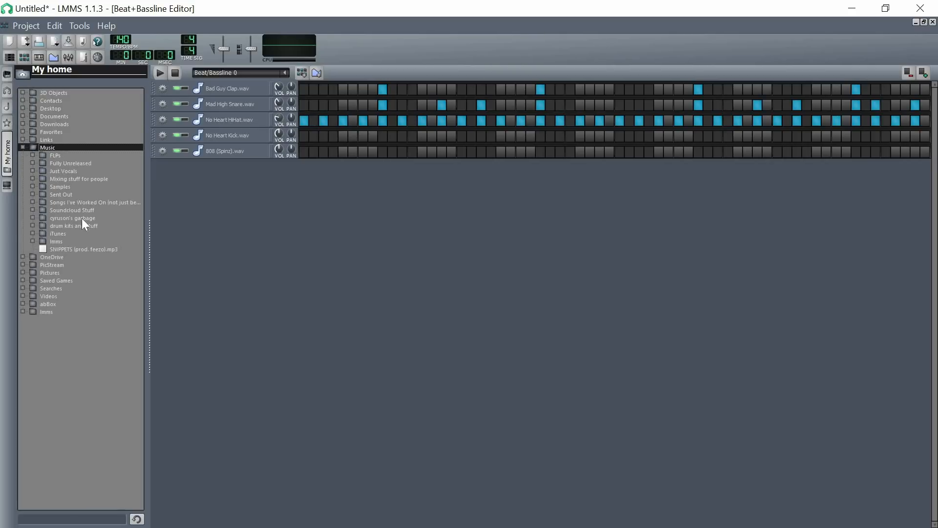
pyautogui.click(69, 225)
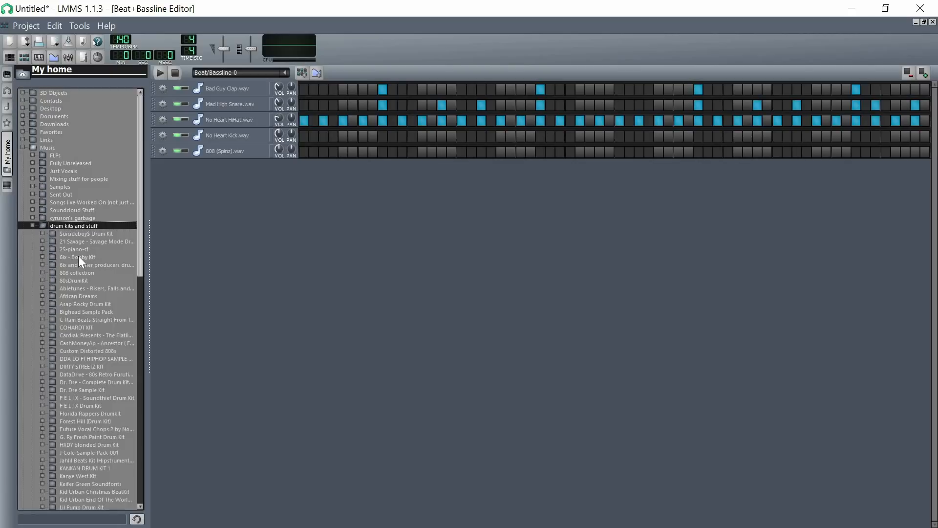
pyautogui.scroll(-1, 78, 256)
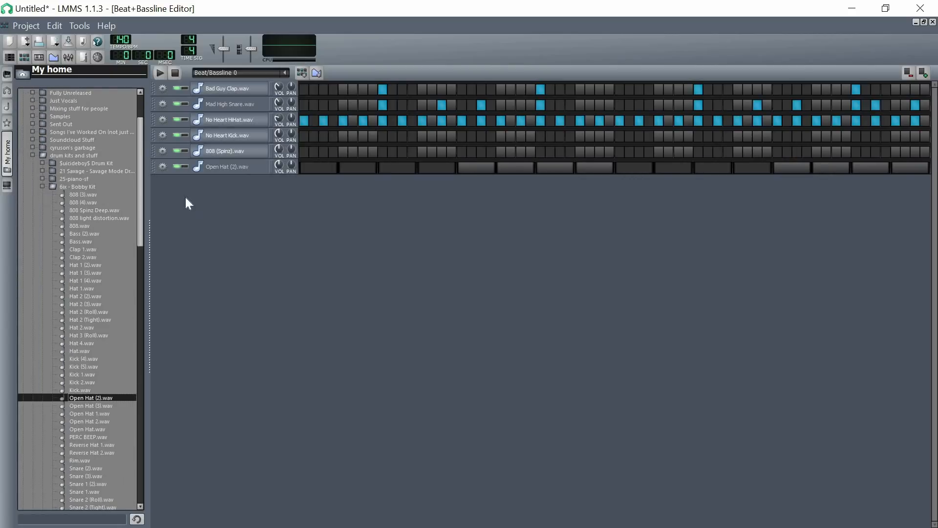
pyautogui.moveTo(156, 168); pyautogui.dragTo(156, 136)
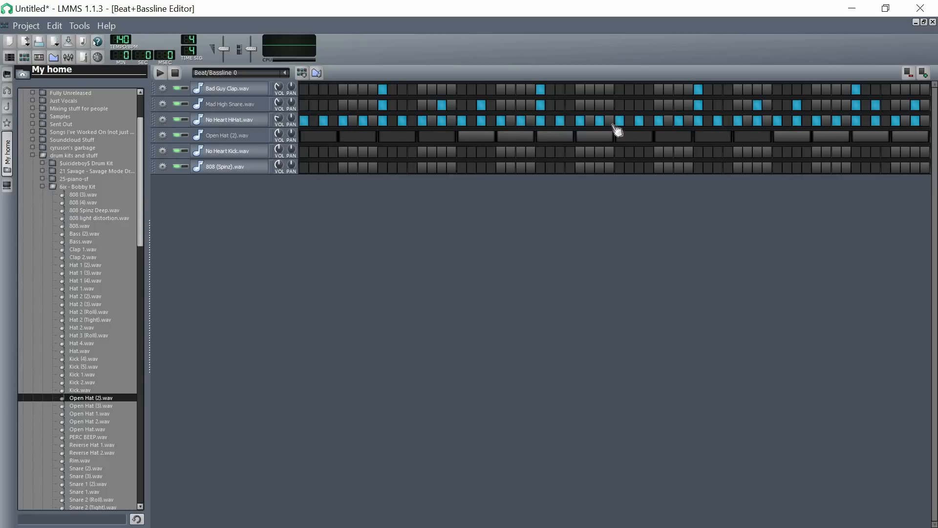
# Copy the empty No Heart Kick pattern onto the Open Hat (2) track and reset the pasted pattern's name
pyautogui.rightClick(323, 155)
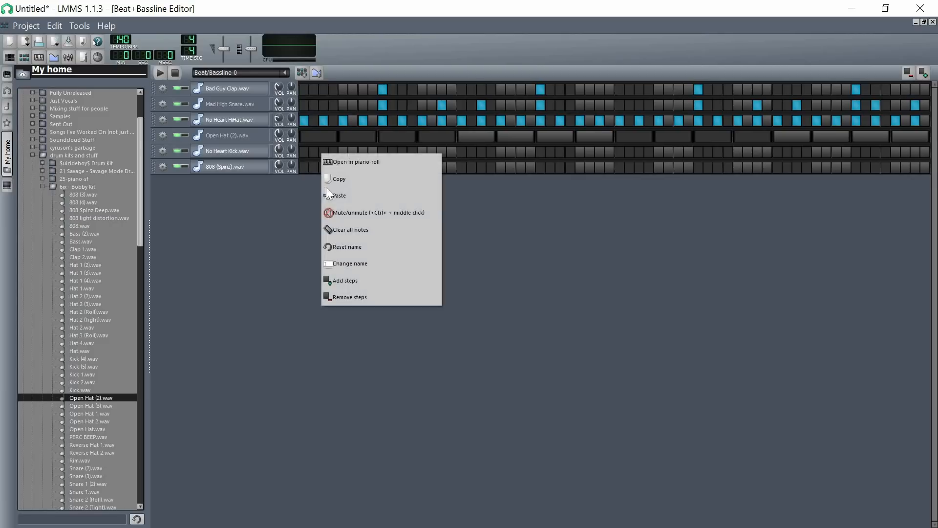
pyautogui.click(283, 180)
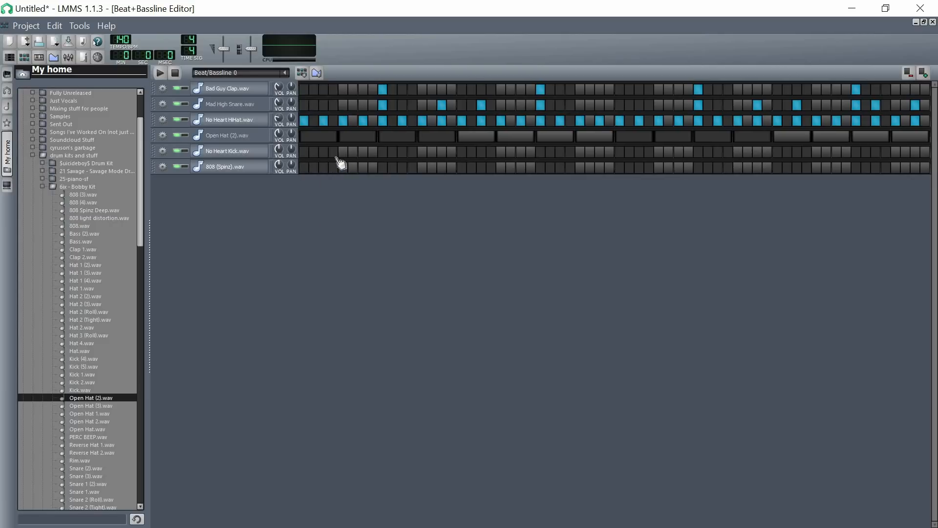
pyautogui.rightClick(336, 159)
pyautogui.click(343, 146)
pyautogui.rightClick(342, 145)
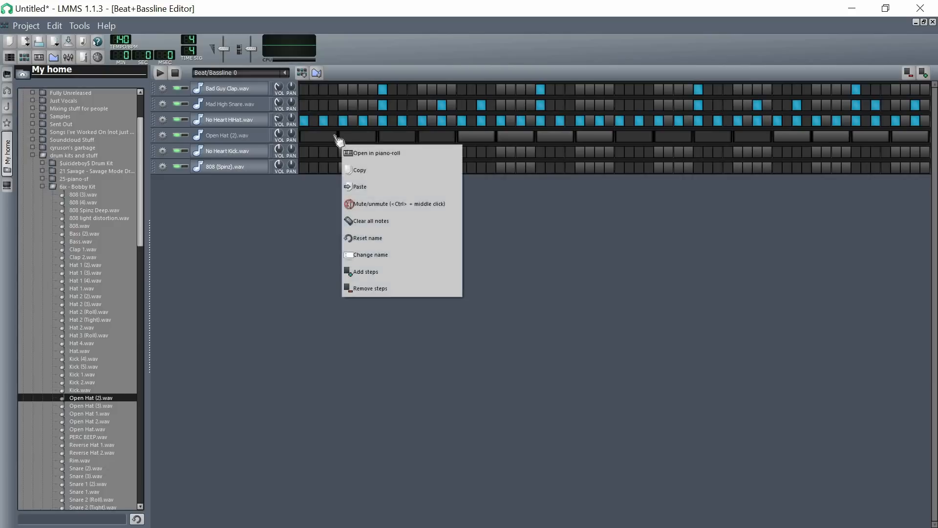
pyautogui.rightClick(335, 137)
pyautogui.click(372, 176)
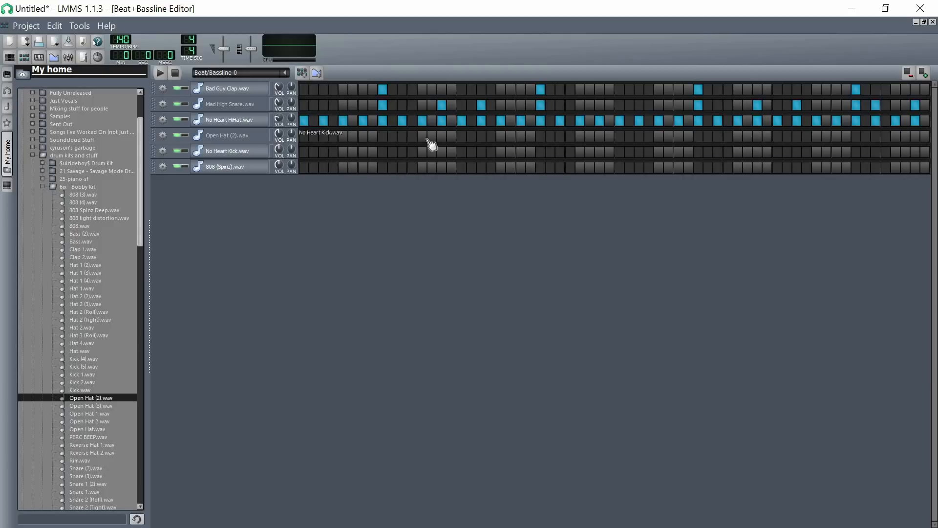
pyautogui.rightClick(379, 139)
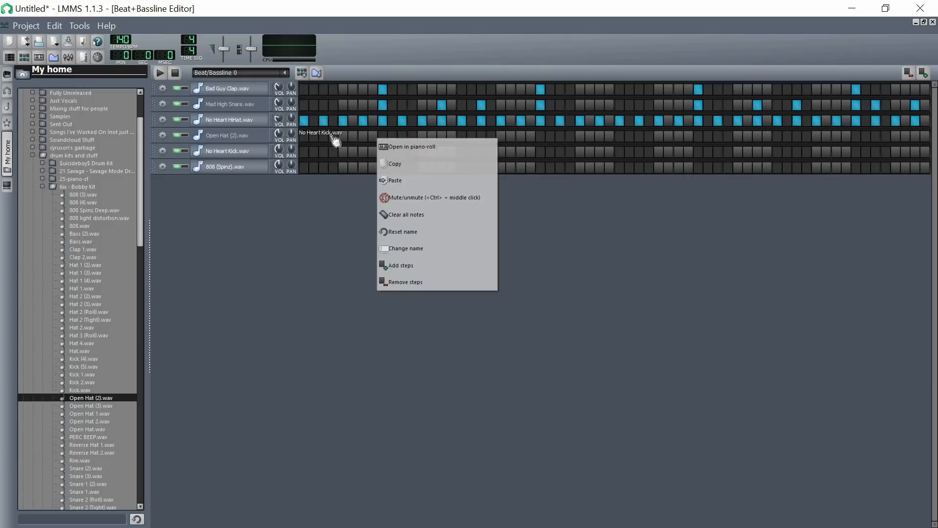
pyautogui.click(404, 233)
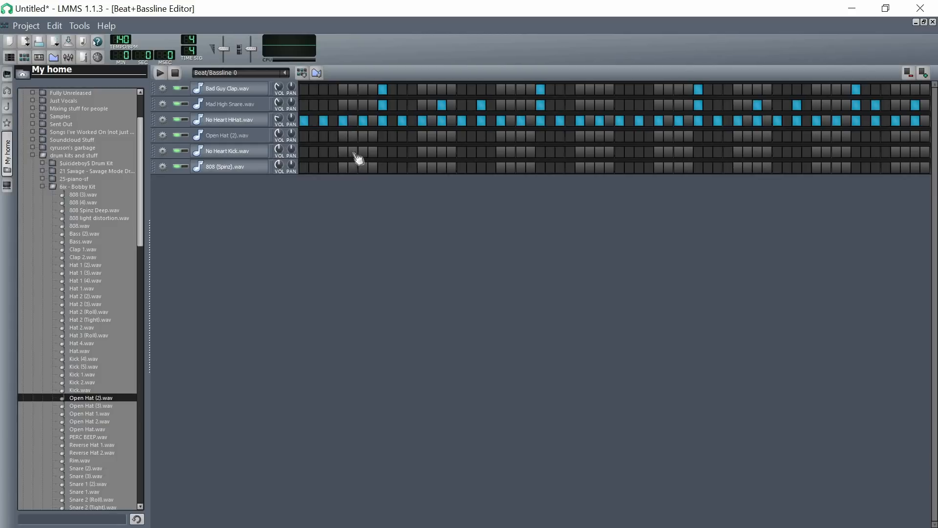
# Place hits on steps 5, 21, 37, 53 and 61 of the Open Hat (2) track
pyautogui.moveTo(288, 136); pyautogui.dragTo(288, 146)
pyautogui.click(344, 136)
pyautogui.click(501, 137)
pyautogui.click(658, 136)
pyautogui.click(817, 137)
pyautogui.click(897, 137)
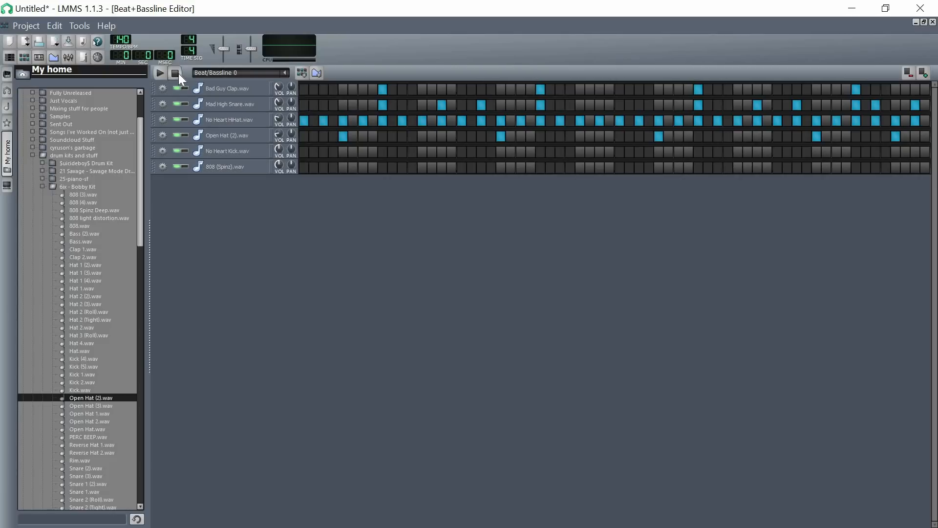
# Lower the Open Hat (2) track's volume while the pattern plays, and collapse the 6ix - Bobby Kit folder
pyautogui.click(160, 73)
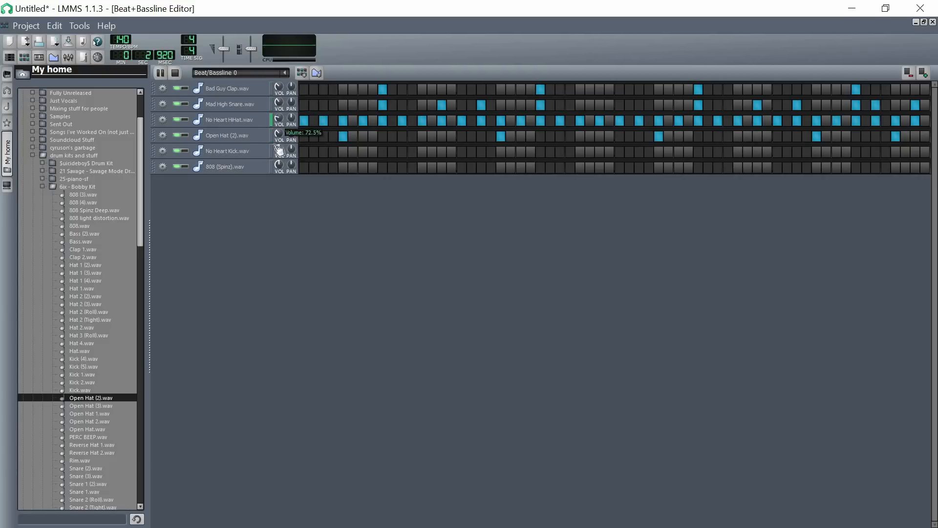
pyautogui.moveTo(279, 134)
pyautogui.mouseDown()
pyautogui.moveTo(278, 145)
pyautogui.moveTo(279, 137)
pyautogui.mouseUp()
pyautogui.press('space')
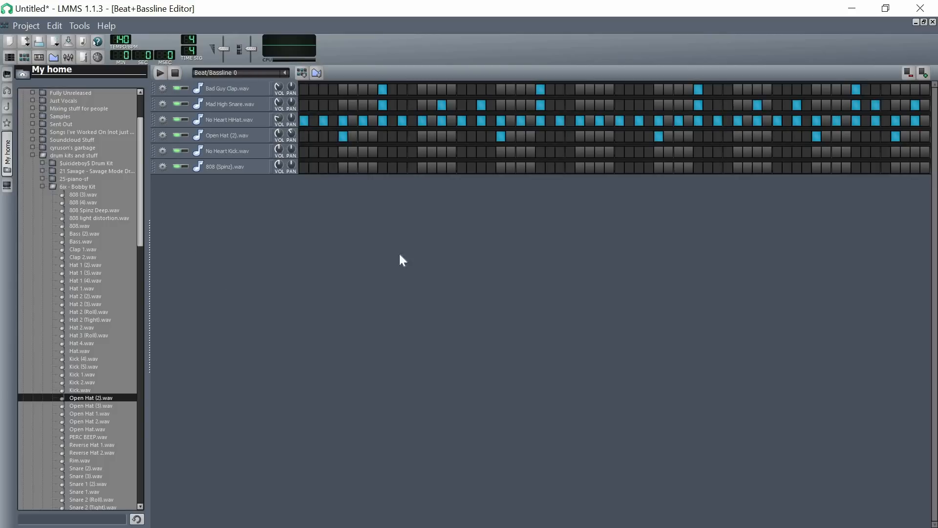
pyautogui.click(343, 136)
pyautogui.scroll(2, 78, 388)
pyautogui.doubleClick(72, 235)
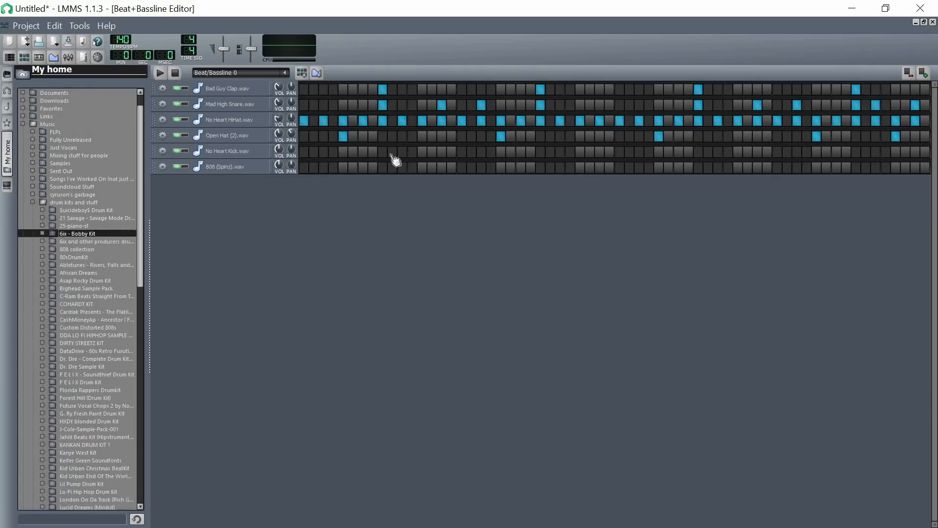
# Place No Heart Kick hits on steps 1, 13, 19, 21, 27 and 33, and play back the pattern
pyautogui.click(304, 151)
pyautogui.click(619, 152)
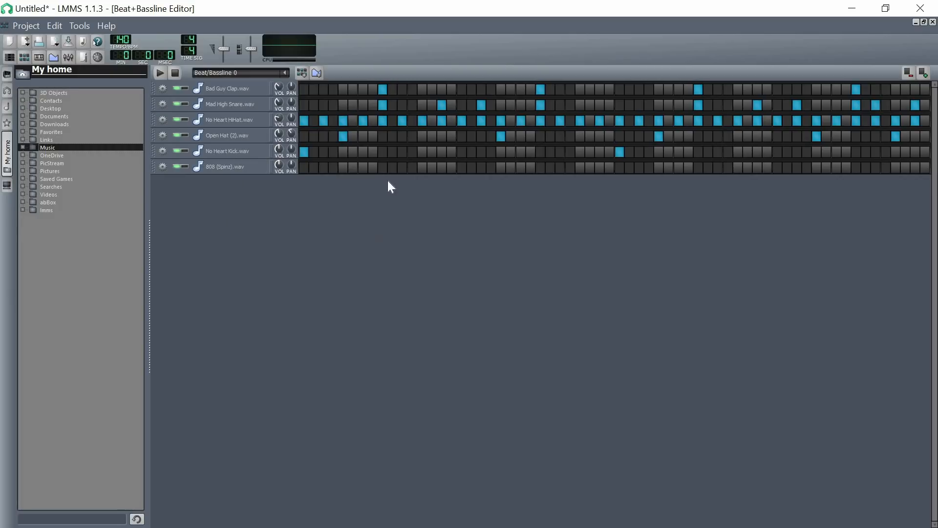
pyautogui.click(423, 153)
pyautogui.click(501, 152)
pyautogui.click(560, 152)
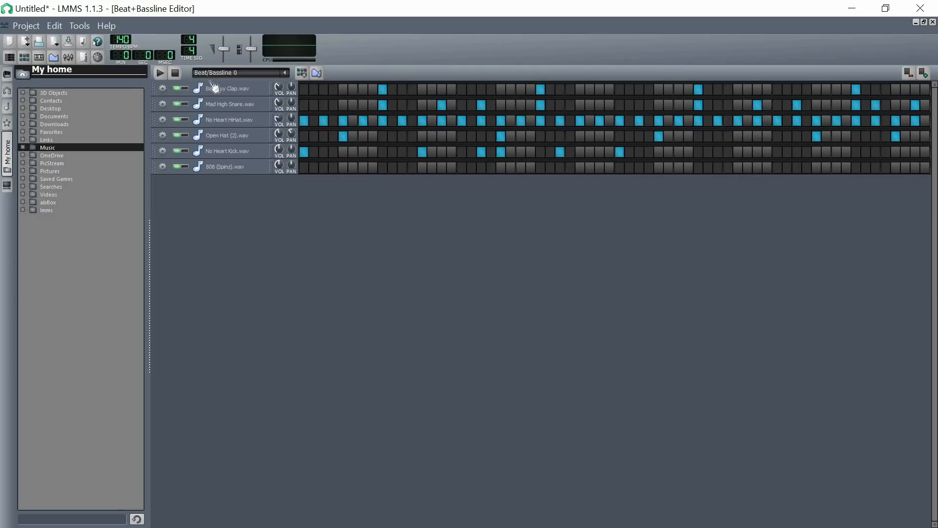
pyautogui.click(161, 71)
pyautogui.click(175, 73)
# Add No Heart Kick hits on steps 39, 45, 51, 53, 59, 61 and 63
pyautogui.click(739, 152)
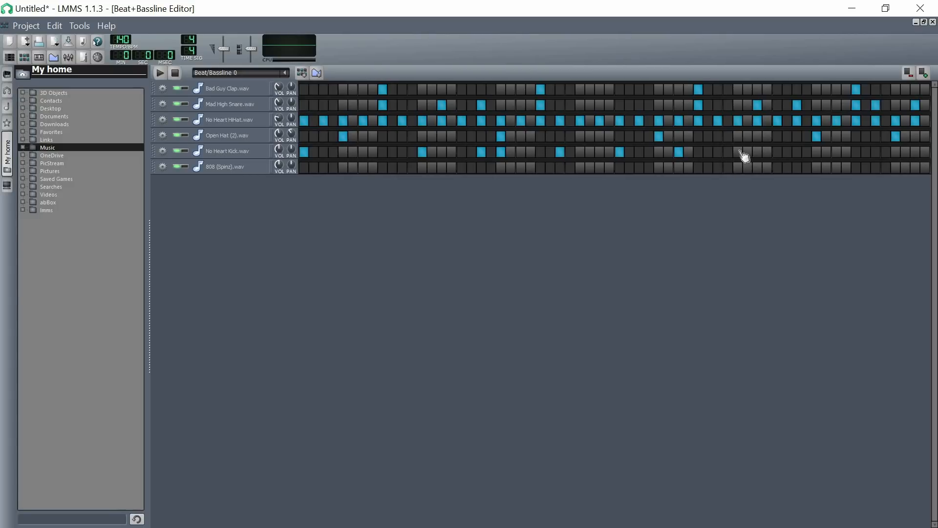
pyautogui.click(797, 152)
pyautogui.click(817, 152)
pyautogui.click(876, 152)
pyautogui.click(895, 152)
pyautogui.click(915, 152)
# Raise the No Heart Kick track's volume to about 110.4% during playback, and lower the 808 (Spinz) track's volume
pyautogui.click(160, 72)
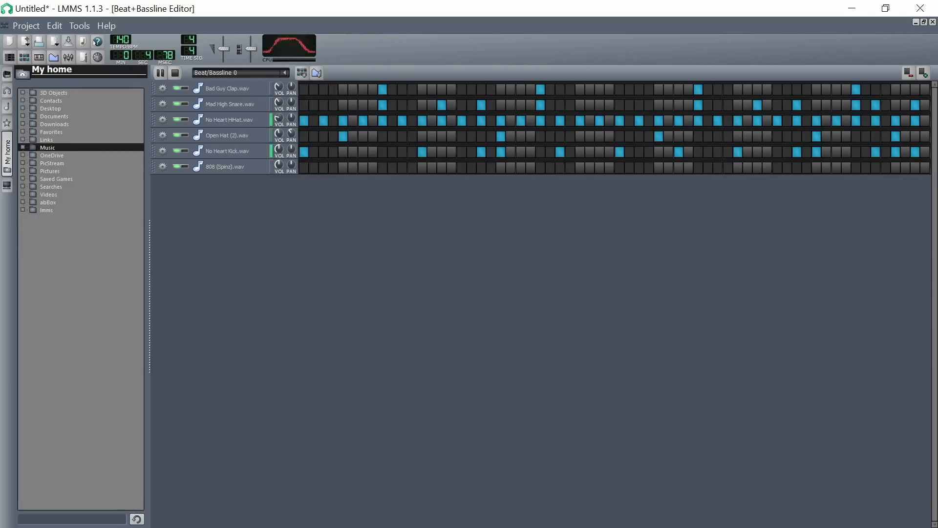
pyautogui.moveTo(278, 149); pyautogui.dragTo(279, 145)
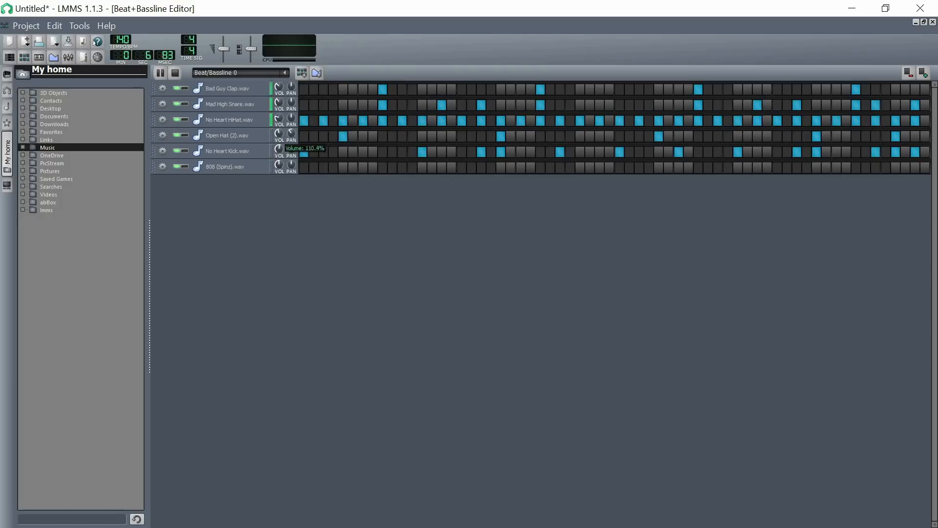
pyautogui.click(175, 72)
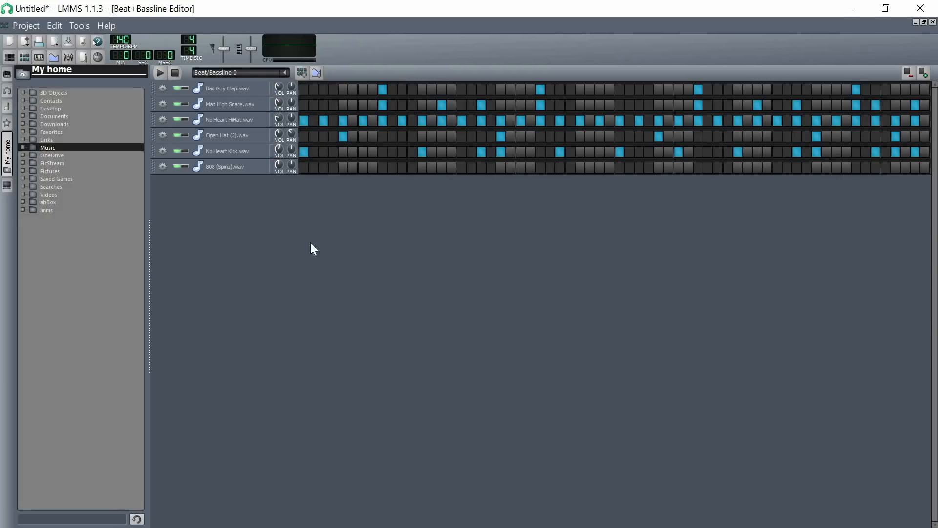
pyautogui.click(279, 166)
pyautogui.moveTo(279, 165); pyautogui.dragTo(296, 171)
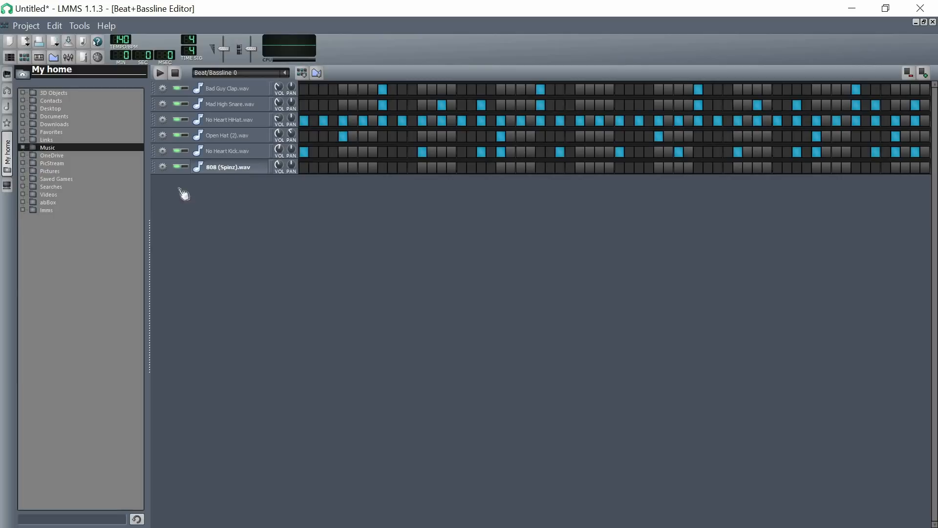
# Examine the AudioFileProcessor settings of the 808 (Spinz) track
pyautogui.click(228, 168)
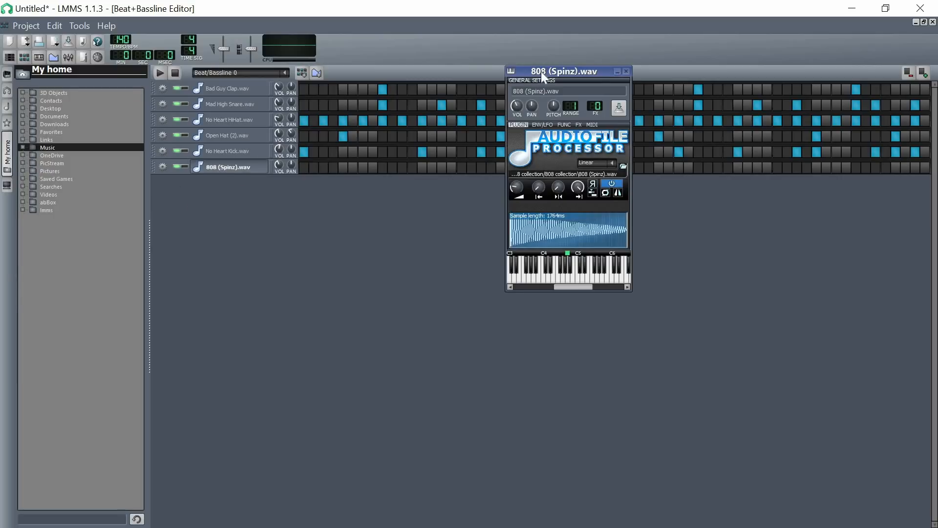
pyautogui.moveTo(541, 72); pyautogui.dragTo(469, 103)
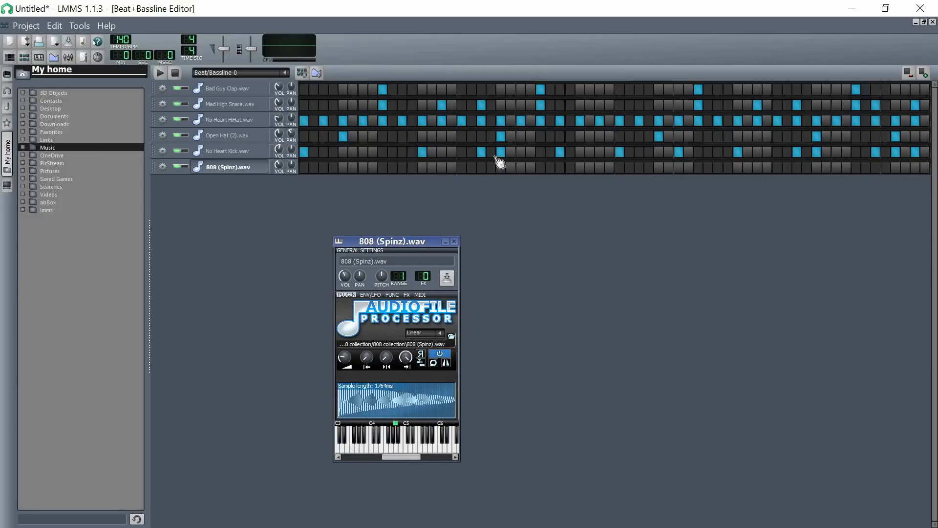
pyautogui.click(455, 241)
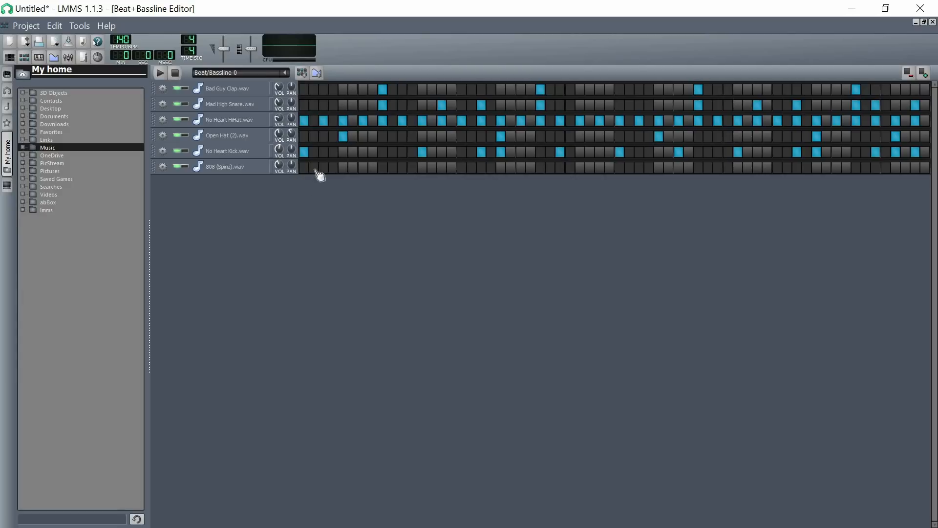
# Copy the No Heart Kick pattern onto the 808 (Spinz) track
pyautogui.rightClick(316, 151)
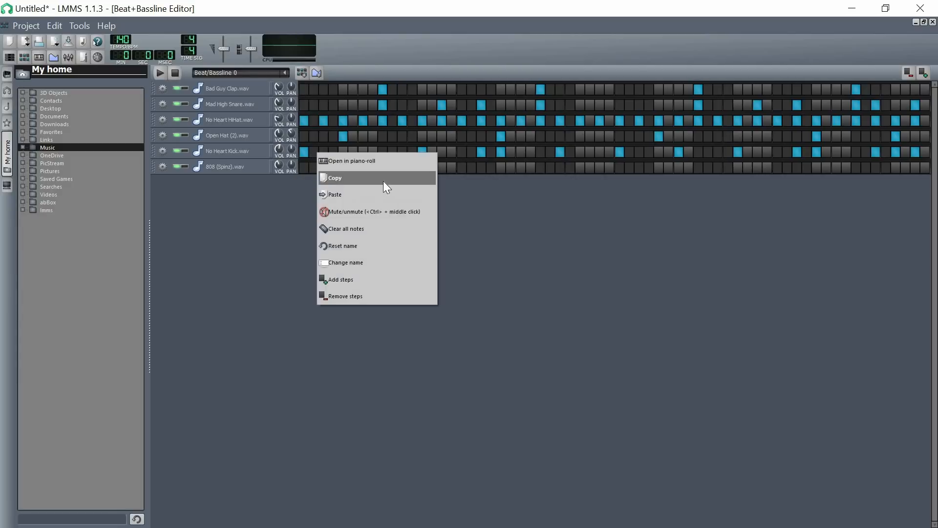
pyautogui.click(383, 181)
pyautogui.rightClick(359, 168)
pyautogui.click(394, 211)
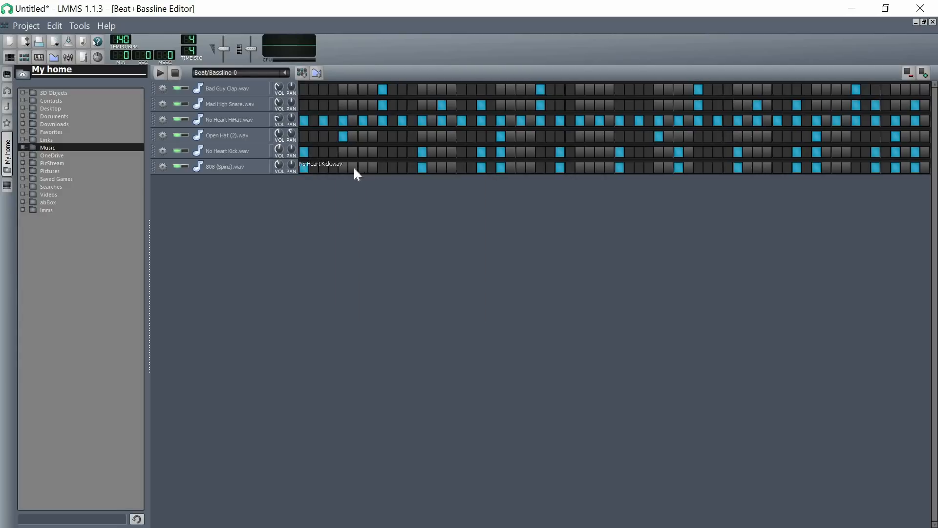
# Open the 808 (Spinz) track's pattern in the piano roll, maximized at 200% zoom
pyautogui.rightClick(354, 169)
pyautogui.click(298, 218)
pyautogui.rightClick(333, 169)
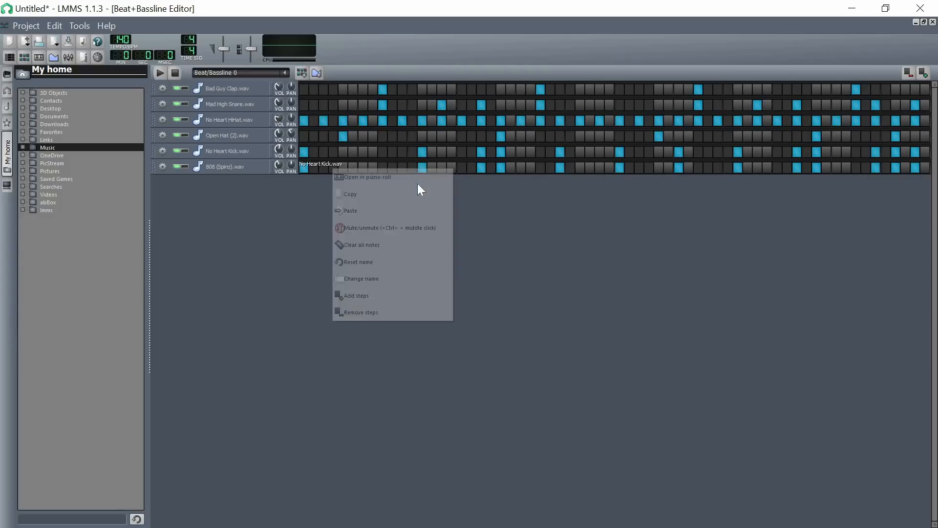
pyautogui.click(393, 177)
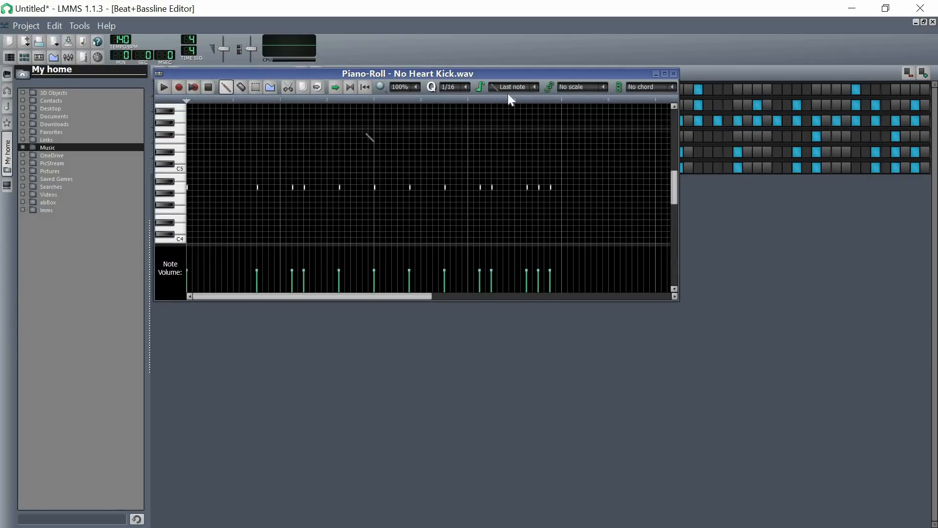
pyautogui.scroll(-2, 486, 107)
pyautogui.click(665, 74)
pyautogui.scroll(3, 489, 162)
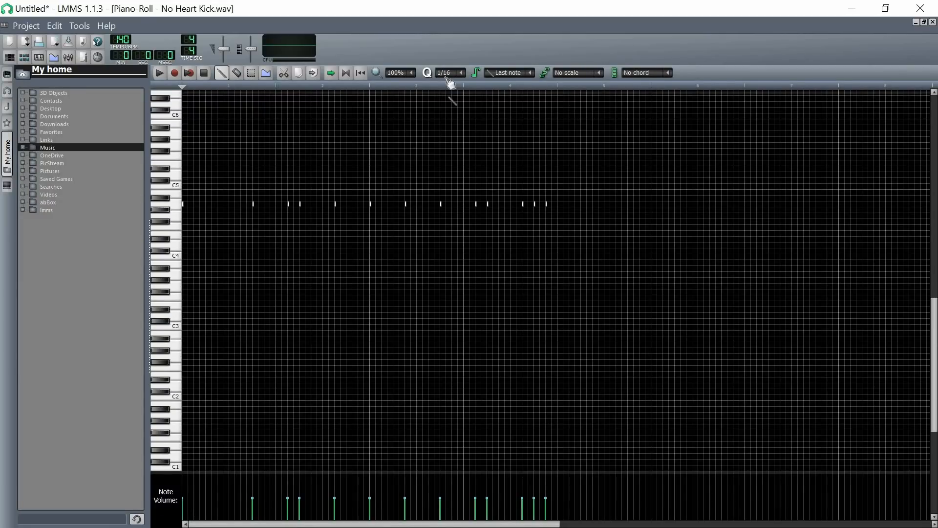
pyautogui.click(394, 71)
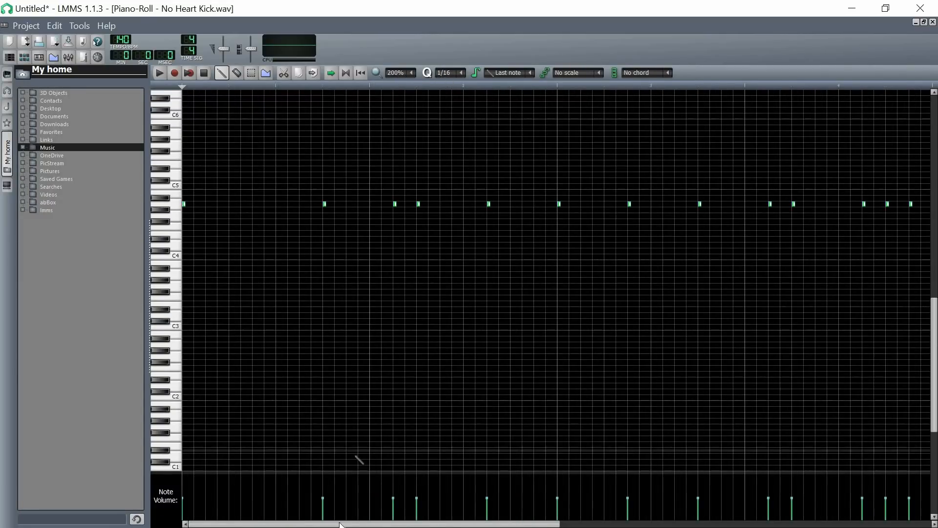
pyautogui.scroll(1, 287, 413)
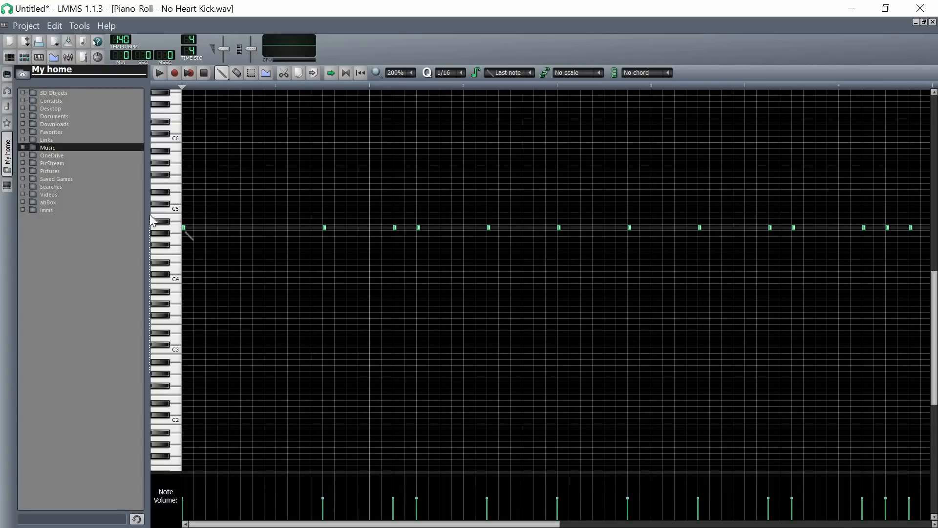
# Place a 1/1 note on C5 at the start of the 808 pattern
pyautogui.click(184, 210)
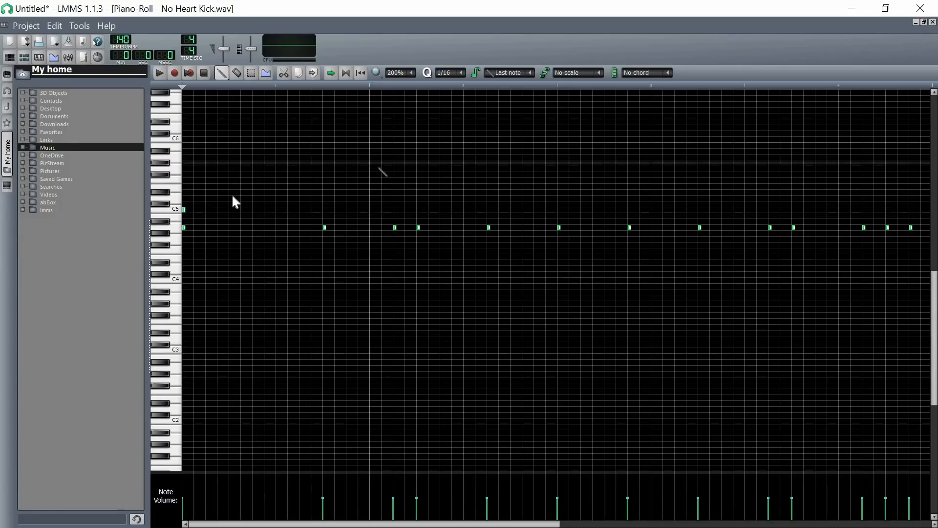
pyautogui.rightClick(184, 211)
pyautogui.scroll(-1, 503, 73)
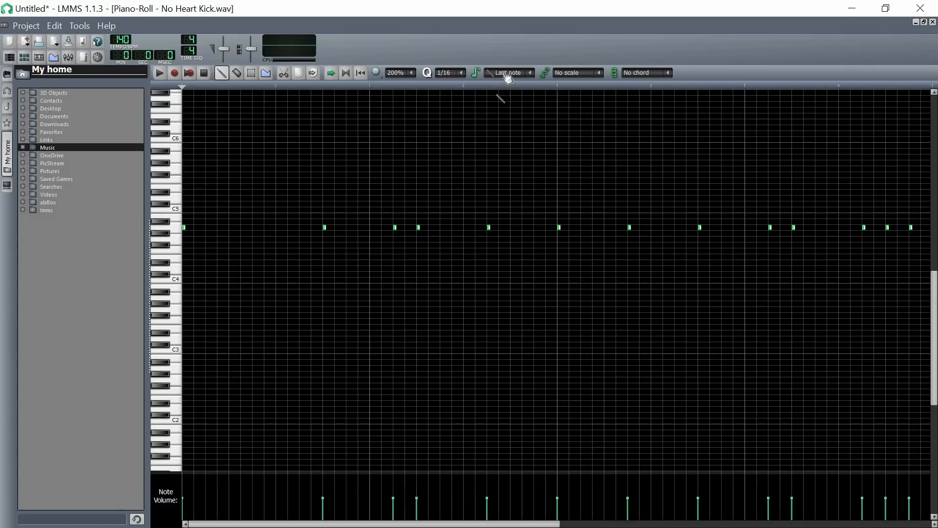
pyautogui.click(185, 211)
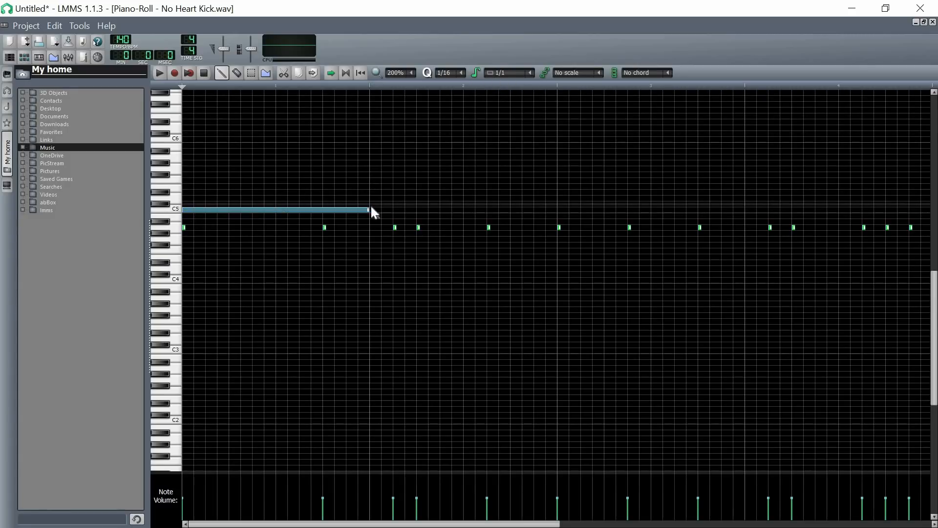
pyautogui.moveTo(369, 208); pyautogui.dragTo(288, 211)
pyautogui.moveTo(363, 207); pyautogui.dragTo(369, 207)
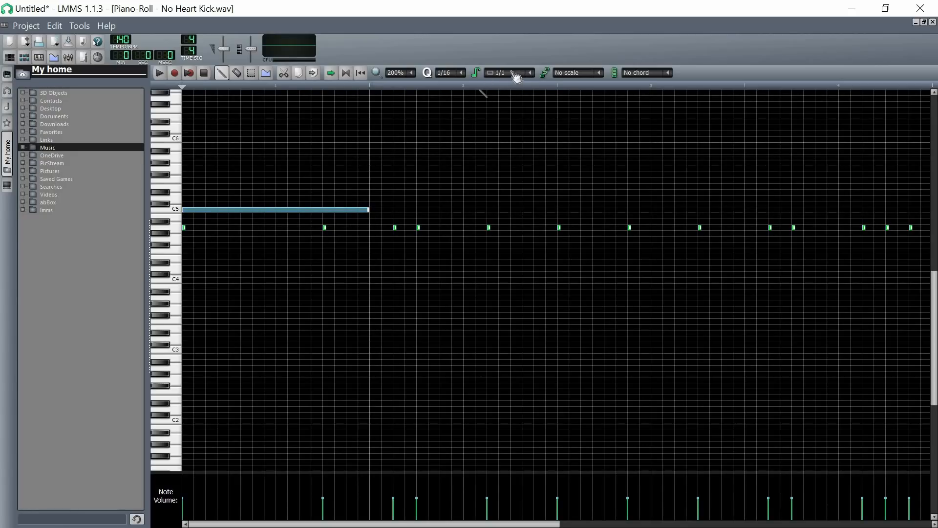
# With note length set to Last note, shorten the C5 note to end at the second hit and add an equally long note after it
pyautogui.click(530, 74)
pyautogui.click(509, 89)
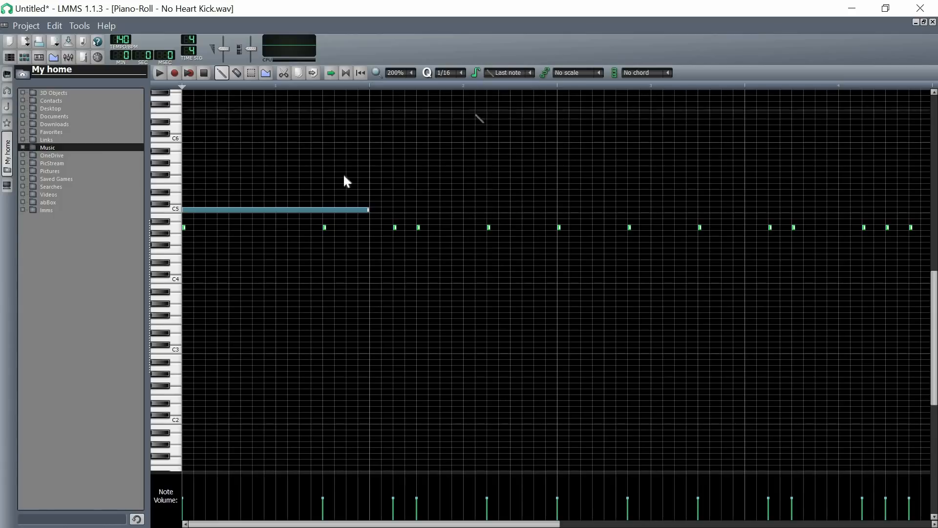
pyautogui.click(375, 180)
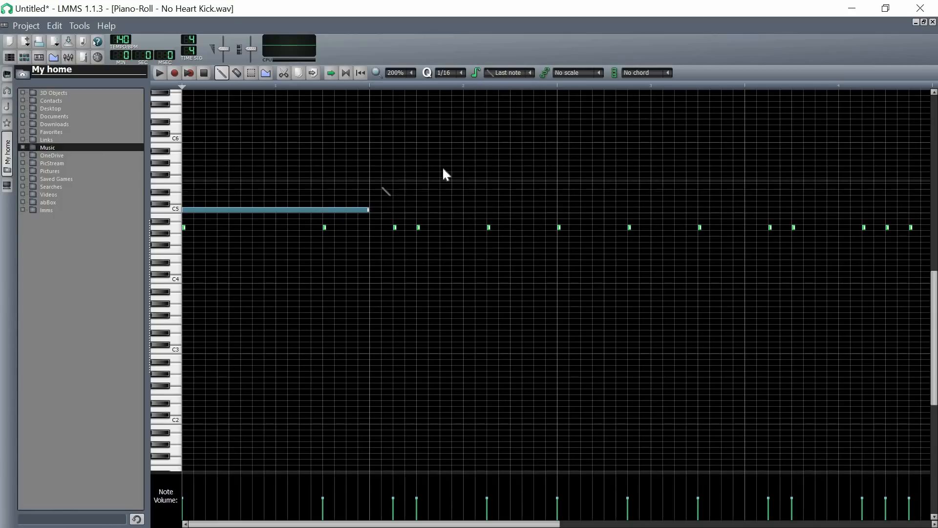
pyautogui.rightClick(486, 181)
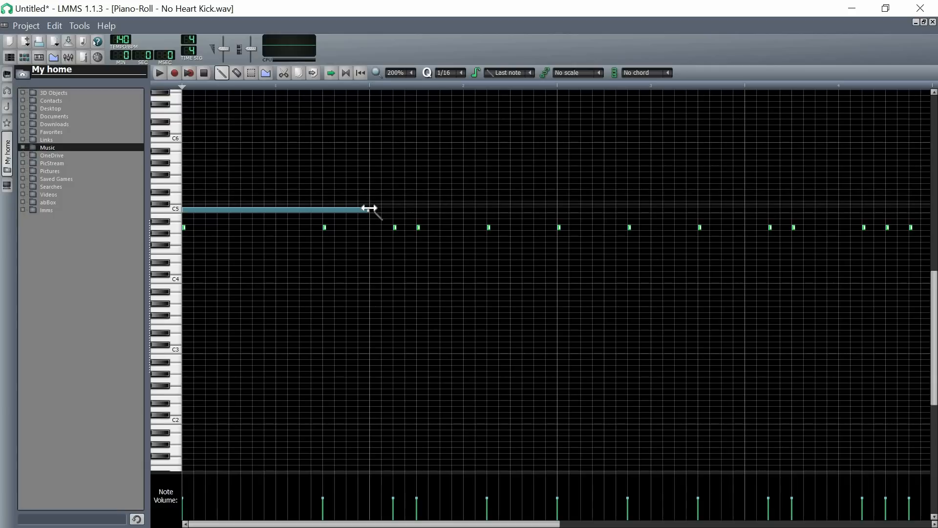
pyautogui.moveTo(348, 212); pyautogui.dragTo(322, 210)
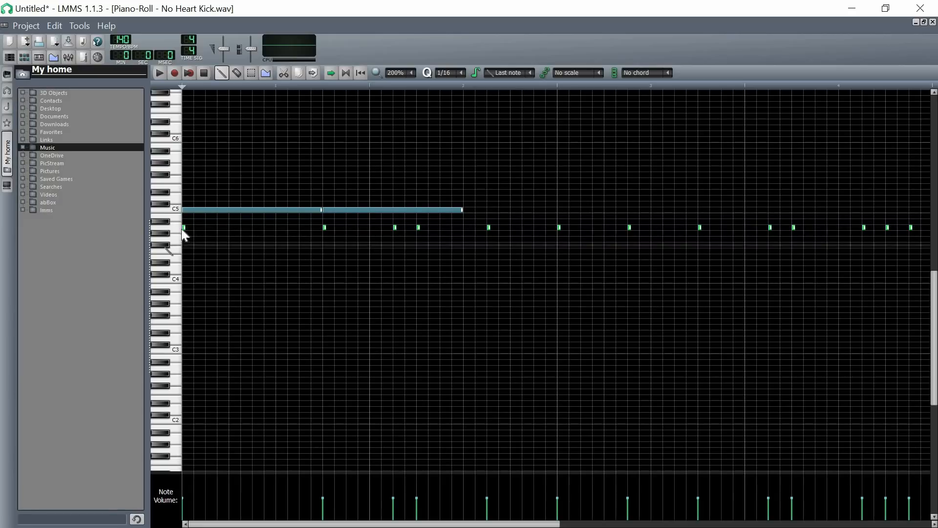
# Add C5 notes on the second, third and fourth hits of the 808 pattern, each sized to end at the next hit
pyautogui.click(241, 210)
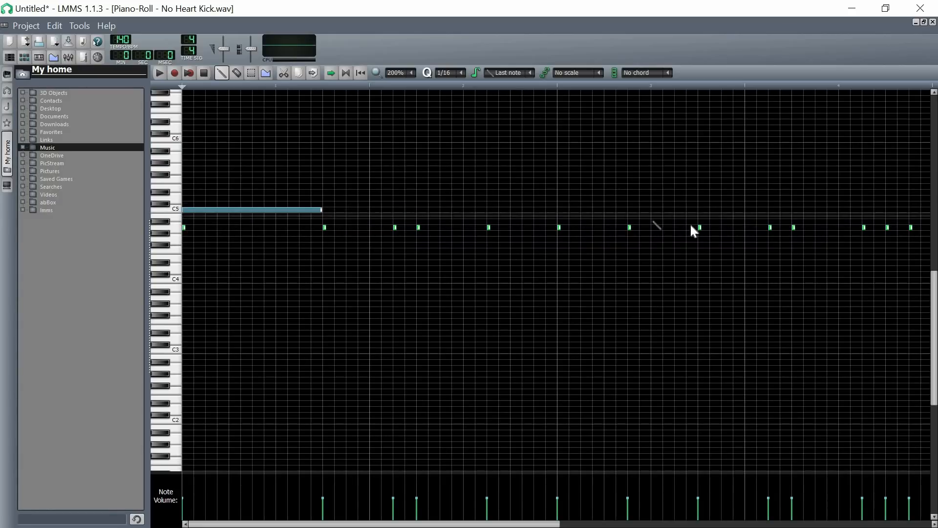
pyautogui.click(326, 210)
pyautogui.moveTo(463, 210); pyautogui.dragTo(393, 215)
pyautogui.click(396, 210)
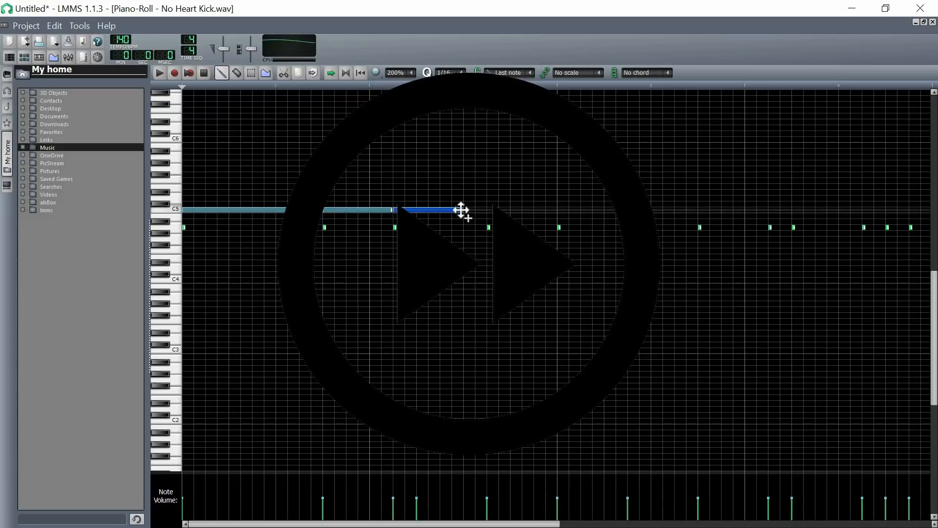
pyautogui.click(421, 215)
pyautogui.moveTo(462, 211); pyautogui.dragTo(422, 211)
pyautogui.moveTo(439, 211); pyautogui.dragTo(487, 220)
# Continue the C5 notes from the fifth hit to the end of the pattern, each ending where the next hit begins
pyautogui.click(491, 211)
pyautogui.click(561, 210)
pyautogui.click(631, 210)
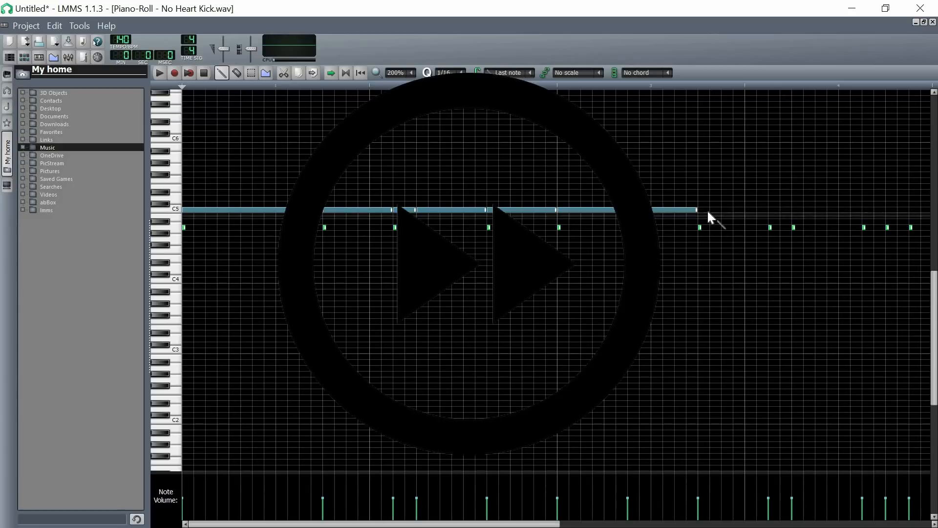
pyautogui.click(702, 210)
pyautogui.click(773, 210)
pyautogui.moveTo(837, 210); pyautogui.dragTo(861, 210)
pyautogui.click(796, 210)
pyautogui.scroll(-1, 855, 195)
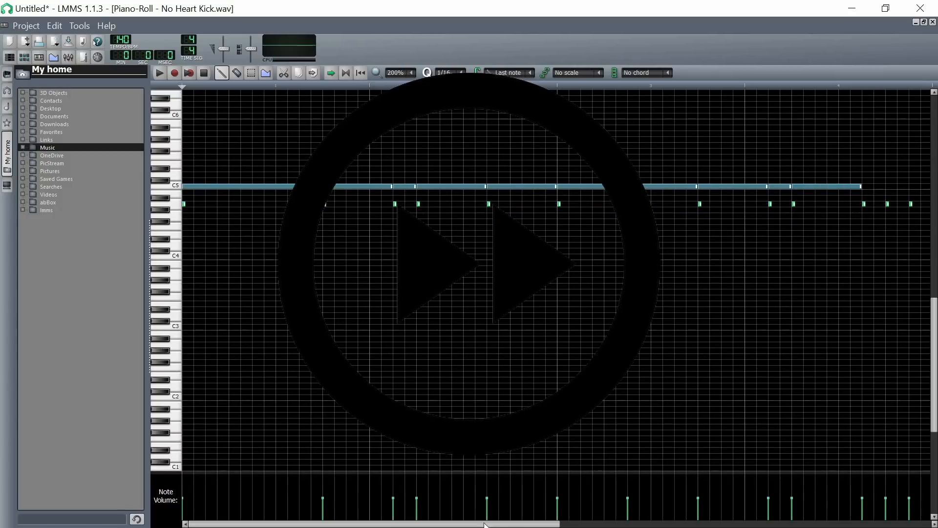
pyautogui.moveTo(485, 524); pyautogui.dragTo(563, 523)
pyautogui.moveTo(709, 187); pyautogui.dragTo(775, 186)
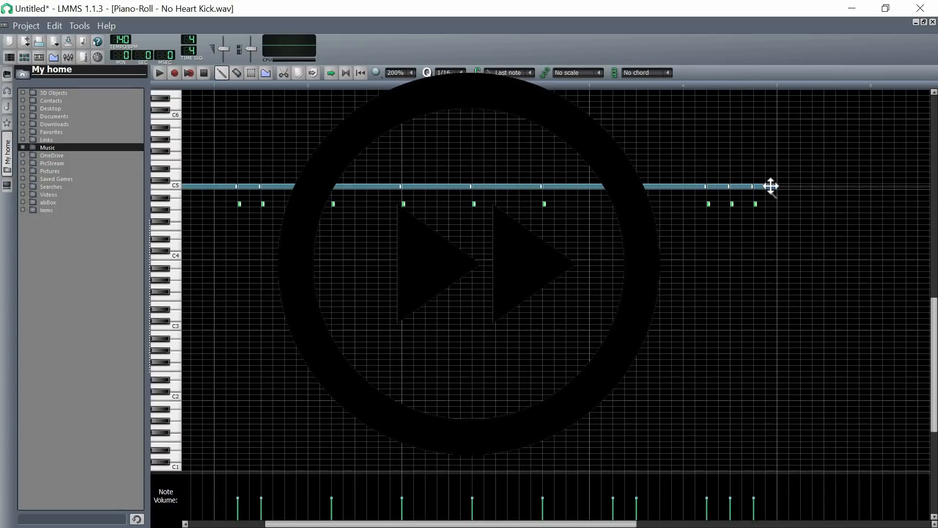
# Delete the short original kick notes beneath the C5 line and set the piano roll zoom to 100%
pyautogui.hscroll(-2, 292, 389)
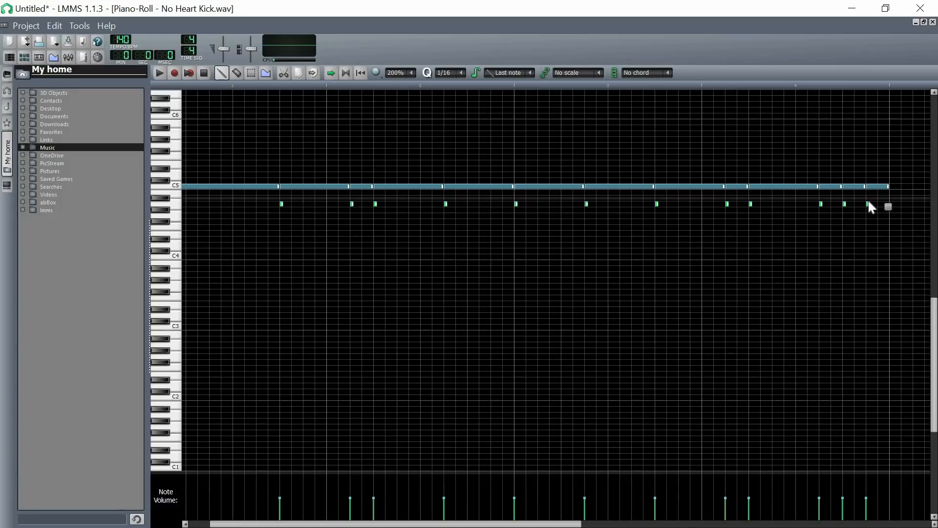
pyautogui.moveTo(879, 194); pyautogui.dragTo(2, 308)
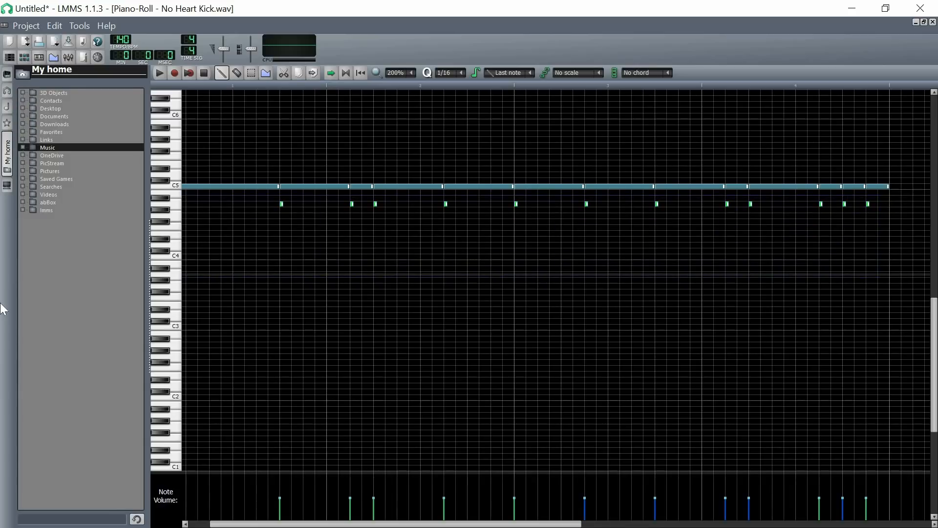
pyautogui.press('Delete')
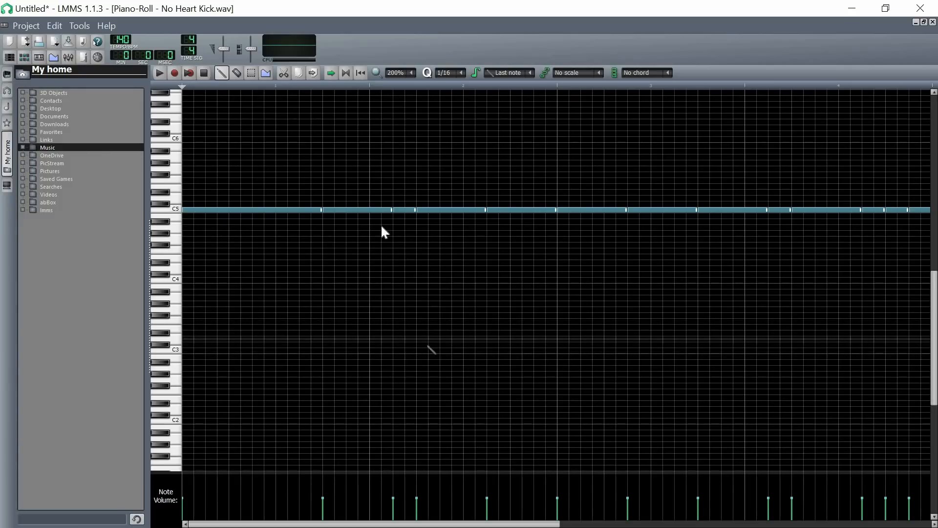
pyautogui.moveTo(370, 523)
pyautogui.mouseDown()
pyautogui.moveTo(474, 516)
pyautogui.moveTo(364, 516)
pyautogui.mouseUp()
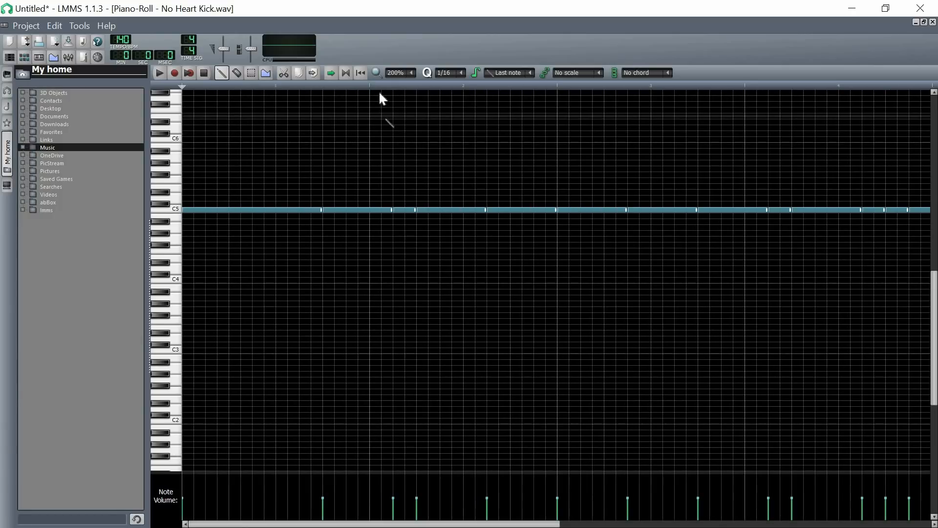
pyautogui.click(413, 73)
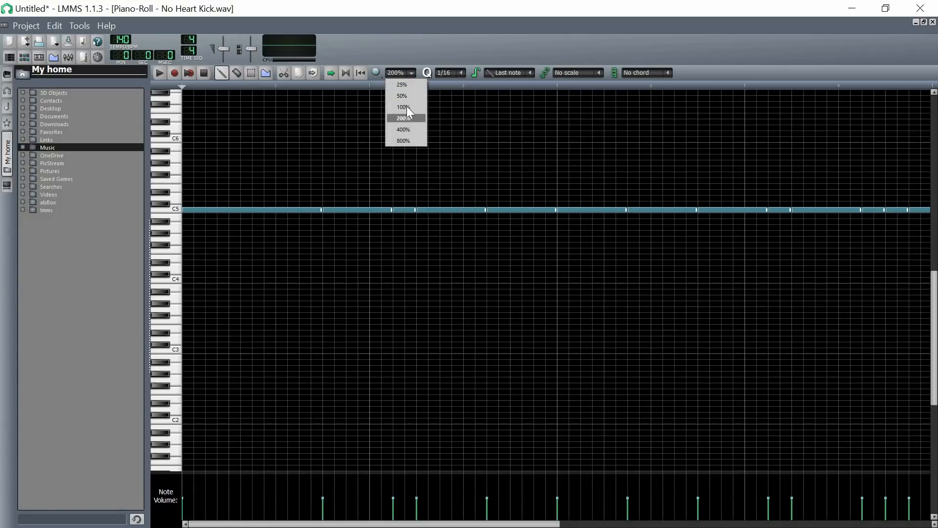
pyautogui.click(407, 107)
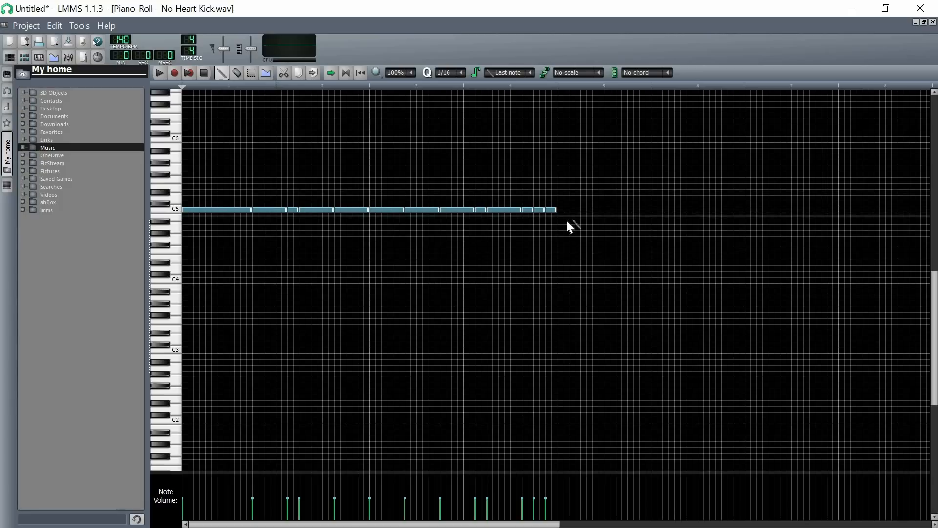
# Close the piano roll and play back the beat with the 808 line before stopping it
pyautogui.click(933, 22)
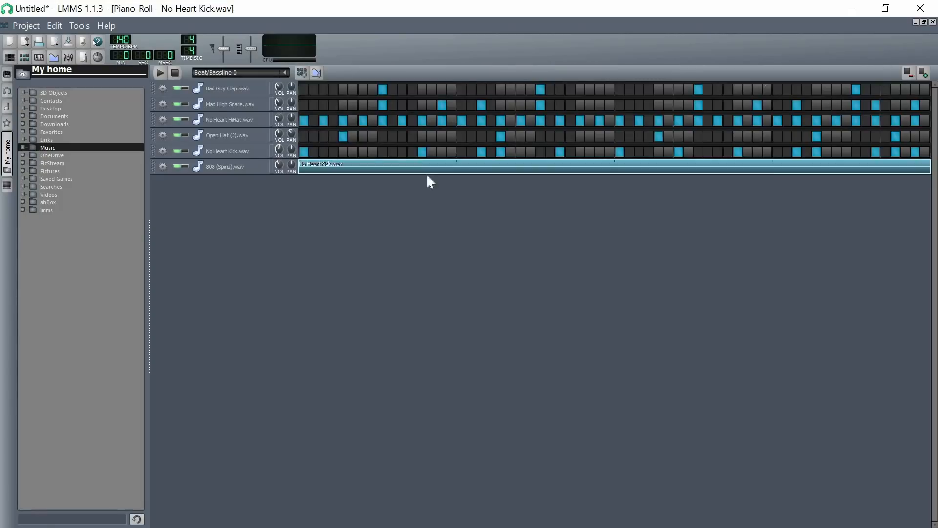
pyautogui.click(163, 77)
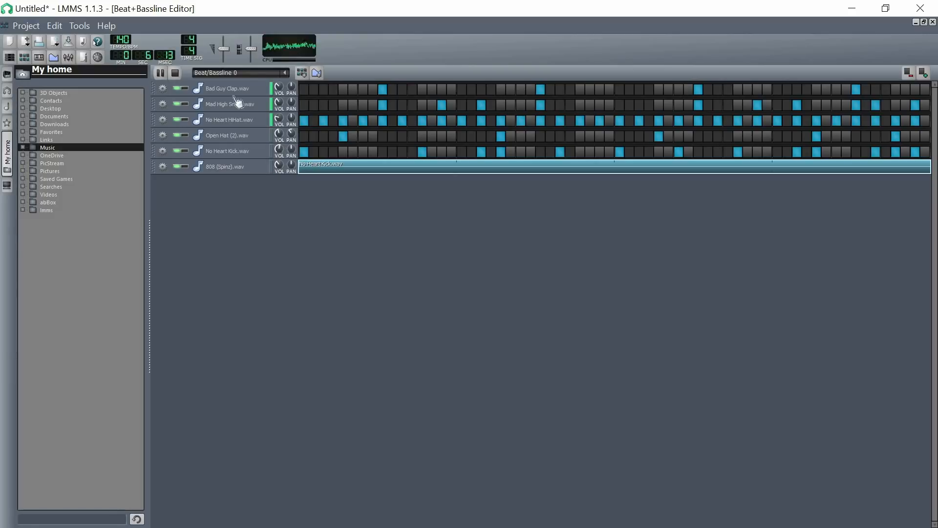
pyautogui.click(175, 72)
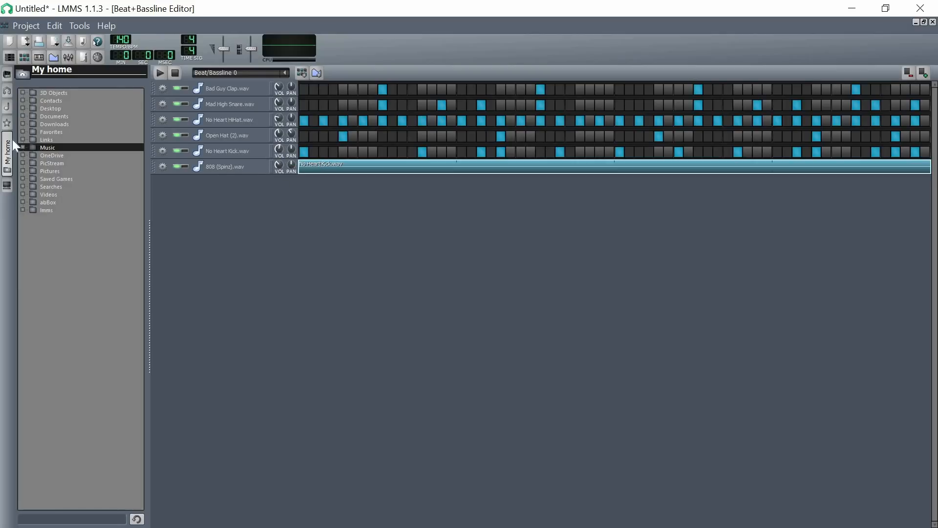
# Expand the SynthPiano bank of the ZynAddSubFX presets in My presets
pyautogui.click(7, 122)
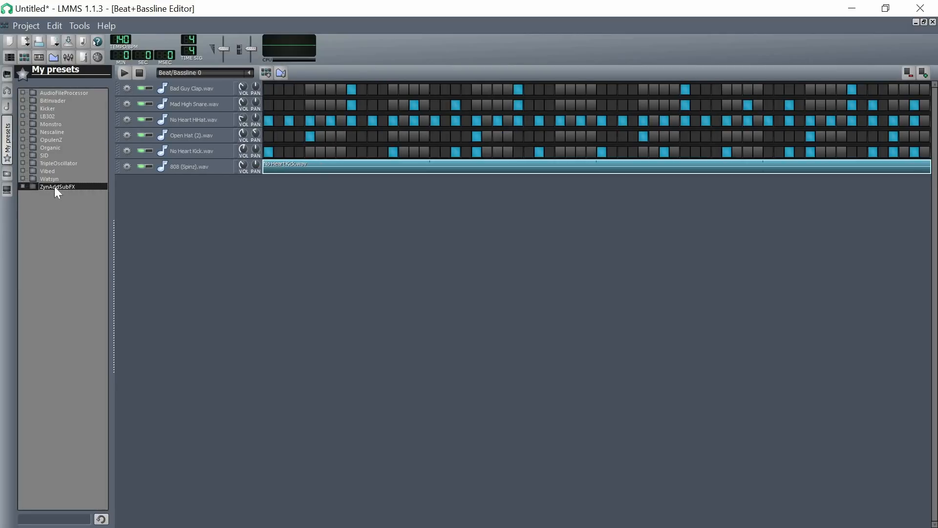
pyautogui.click(54, 186)
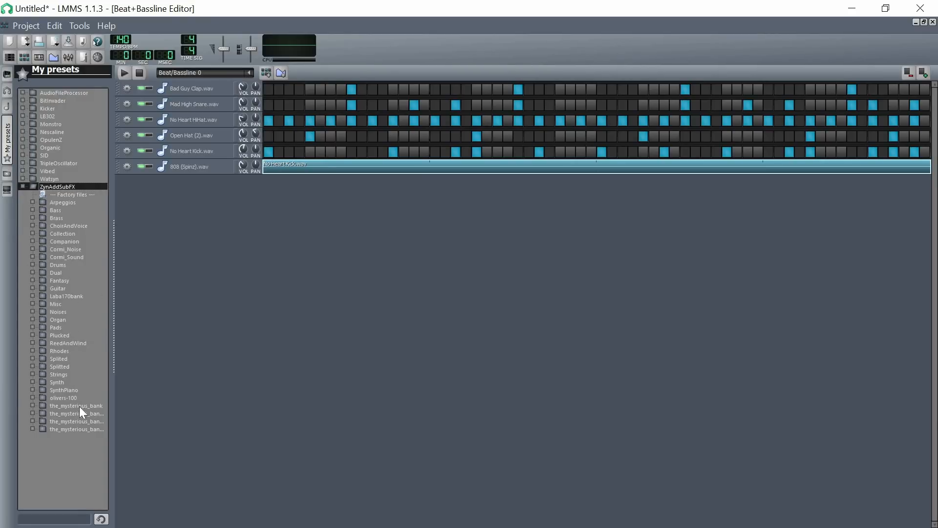
pyautogui.click(72, 389)
pyautogui.scroll(-1, 89, 395)
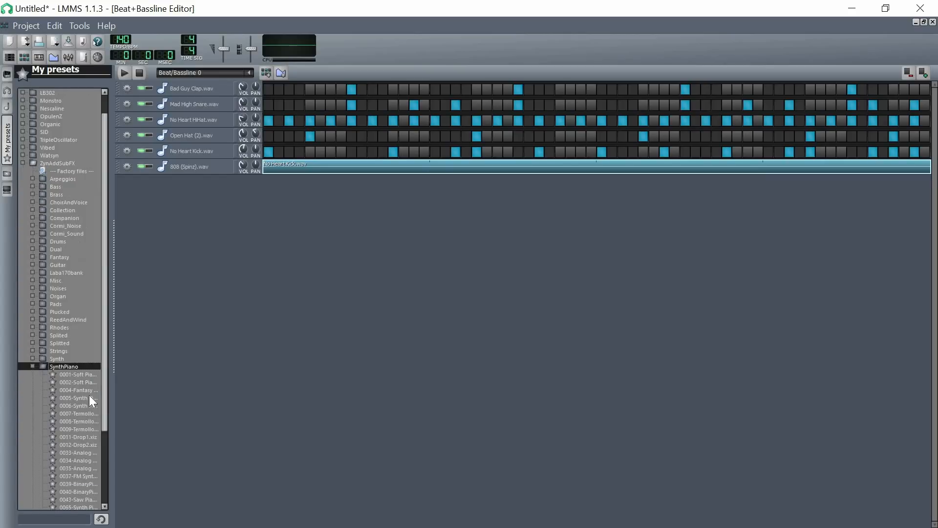
# Audition the SynthPiano presets, including the Soft Piano, Synth Piano, Drop and Analog Piano sounds
pyautogui.click(87, 376)
pyautogui.click(87, 399)
pyautogui.click(88, 407)
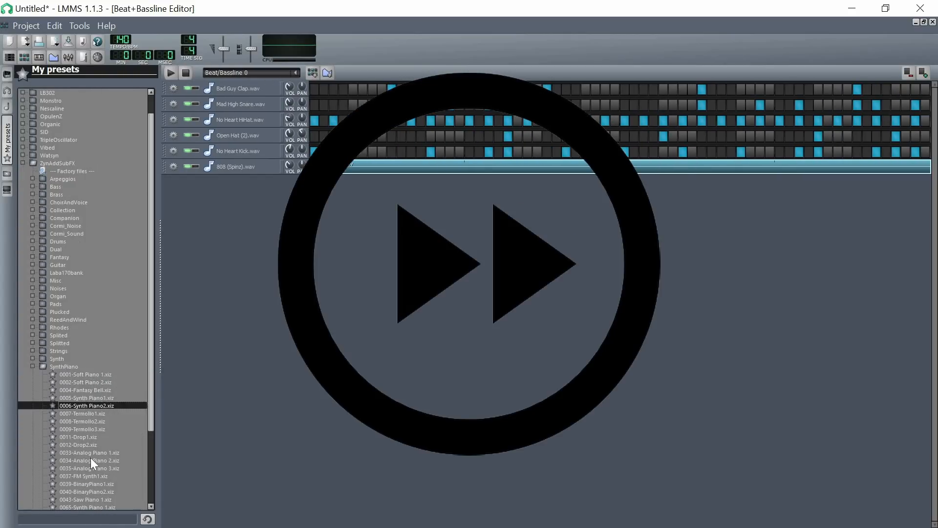
pyautogui.click(89, 445)
pyautogui.scroll(-1, 90, 458)
pyautogui.click(95, 492)
pyautogui.click(94, 500)
pyautogui.scroll(-1, 93, 489)
pyautogui.click(90, 491)
pyautogui.scroll(-2, 88, 481)
pyautogui.click(85, 453)
pyautogui.click(84, 444)
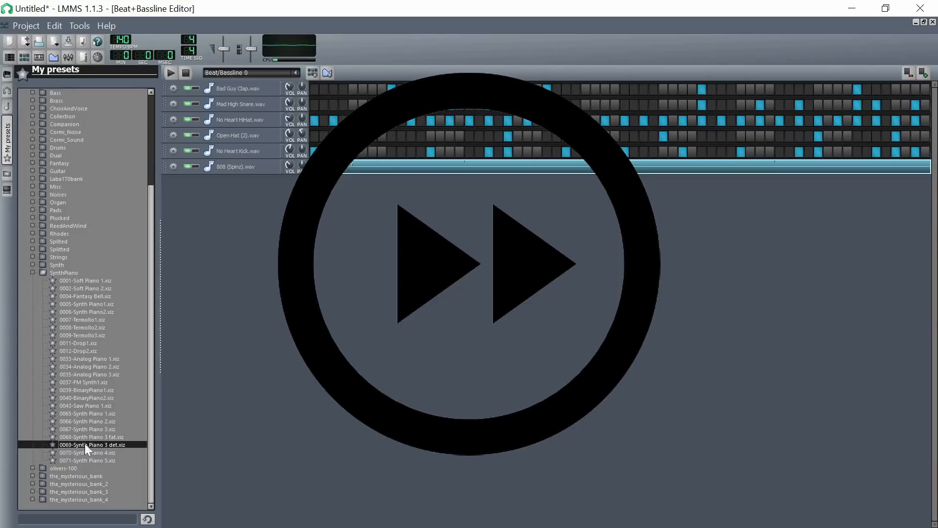
pyautogui.click(85, 460)
pyautogui.click(83, 343)
pyautogui.click(89, 312)
pyautogui.click(87, 305)
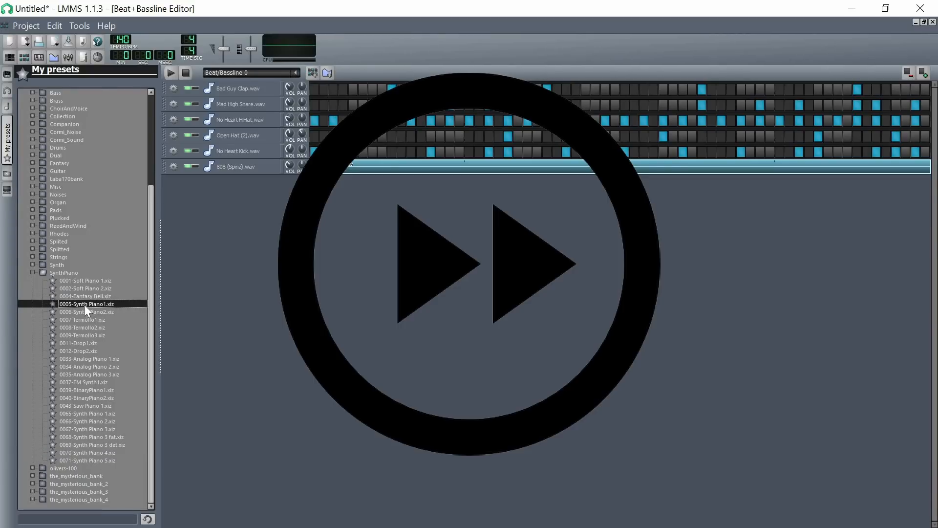
pyautogui.click(88, 359)
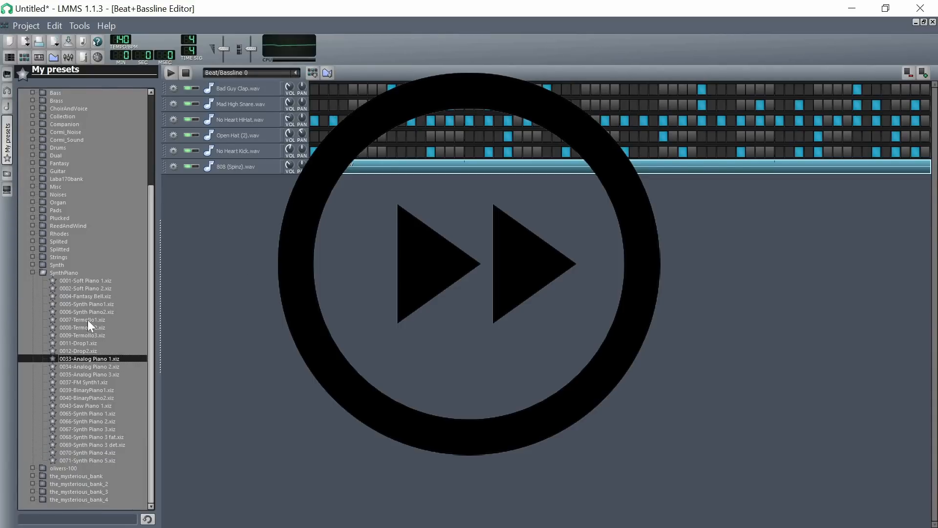
# Add the Synth Piano 3 det preset as a new track below the 808 (Spinz) track
pyautogui.click(89, 306)
pyautogui.moveTo(89, 306); pyautogui.dragTo(303, 211)
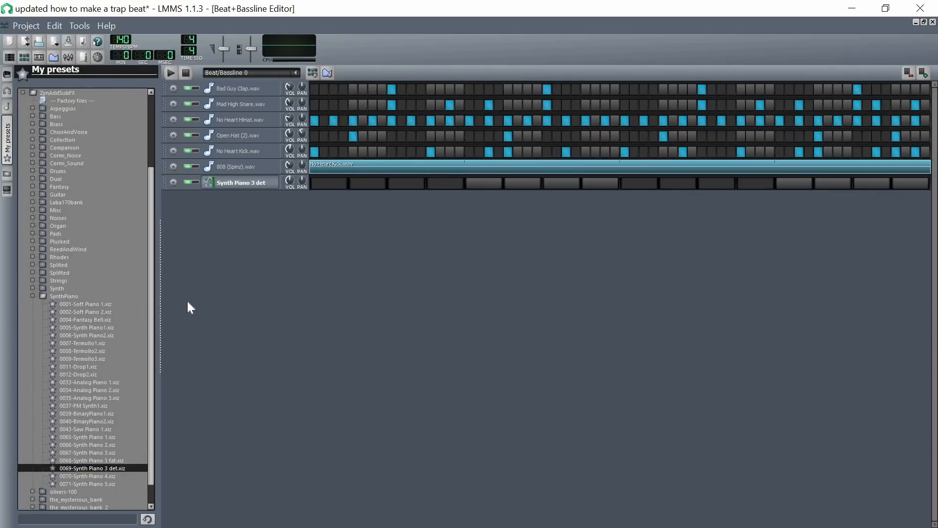
# Collapse the SynthPiano bank and add the Solo Synth 1 preset from the Synth bank as a new track
pyautogui.click(67, 294)
pyautogui.click(57, 288)
pyautogui.click(81, 468)
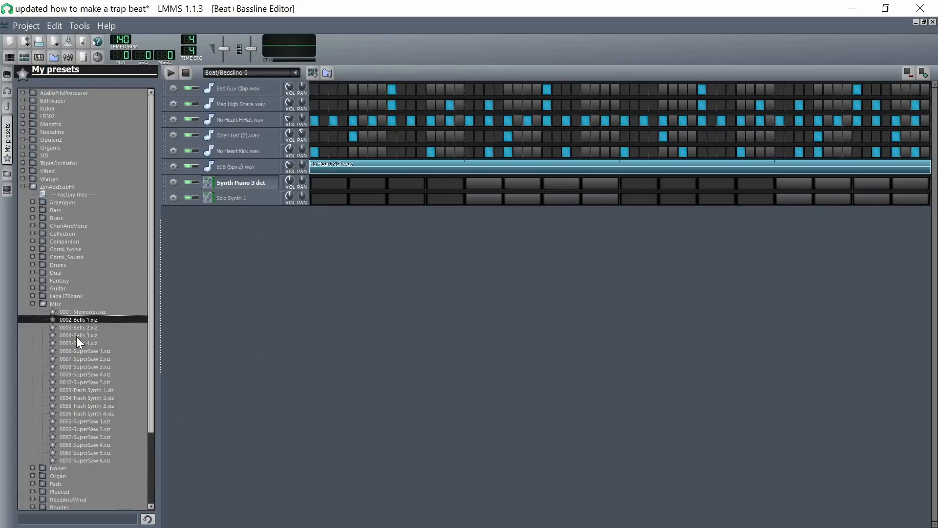
# Audition the bell presets in the Misc bank and add Bells 1 as a new track
pyautogui.click(76, 337)
pyautogui.click(71, 322)
pyautogui.moveTo(217, 260); pyautogui.dragTo(215, 235)
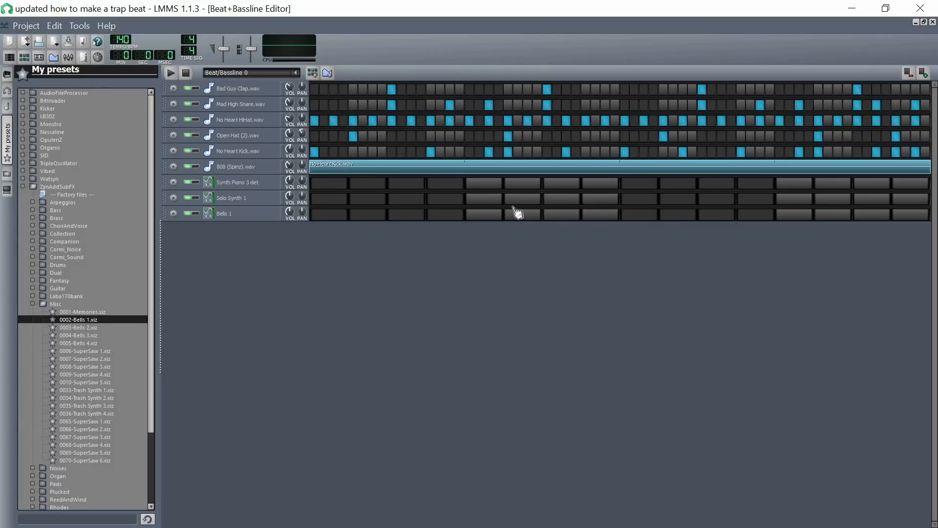
# Open the Synth Piano 3 det track's pattern in the piano roll and collapse the Misc preset bank
pyautogui.rightClick(346, 187)
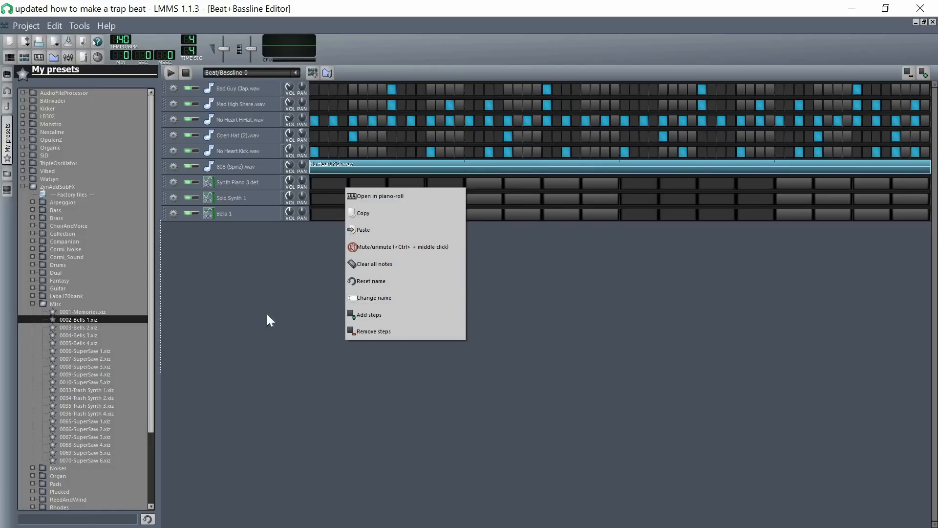
pyautogui.click(376, 198)
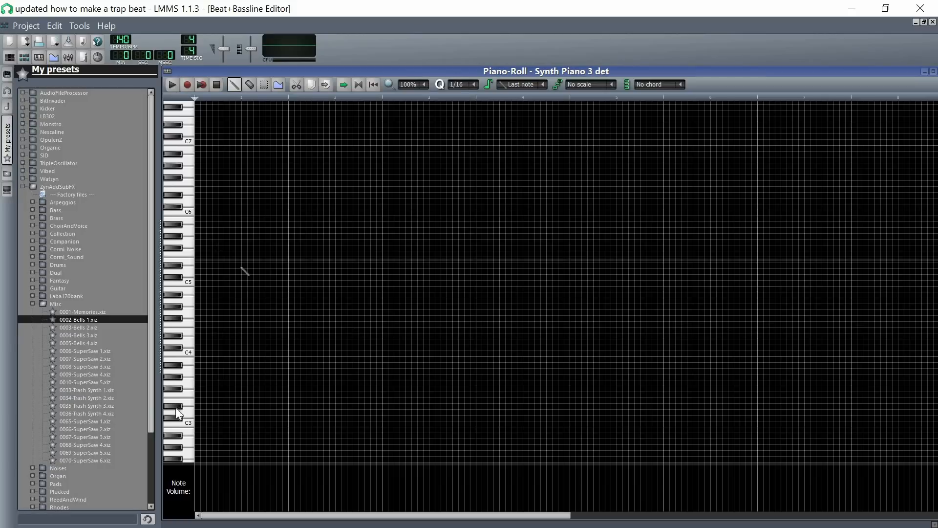
pyautogui.scroll(-1, 204, 342)
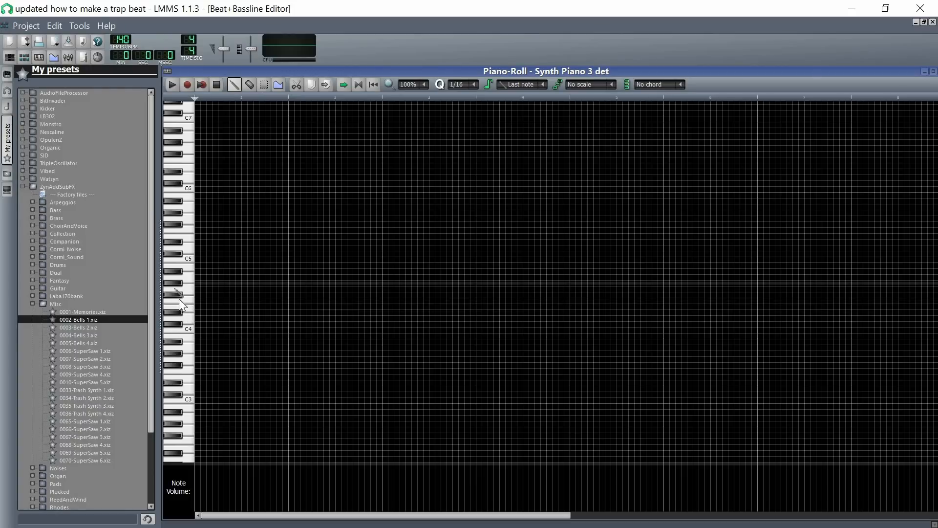
pyautogui.click(54, 303)
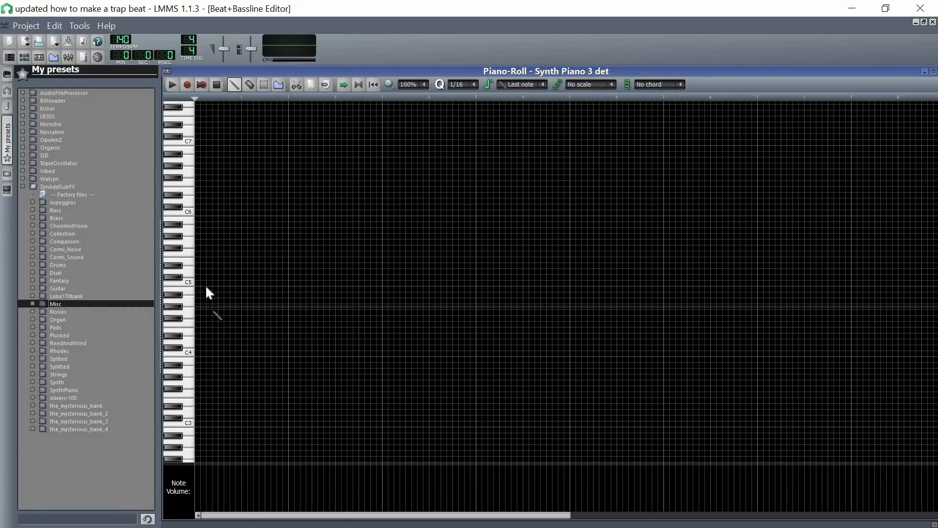
# Place an A4, C5 and E5 chord at the start of the piano pattern and an F4, A4 and C5 chord at bar 2
pyautogui.scroll(3, 205, 288)
pyautogui.scroll(-2, 206, 287)
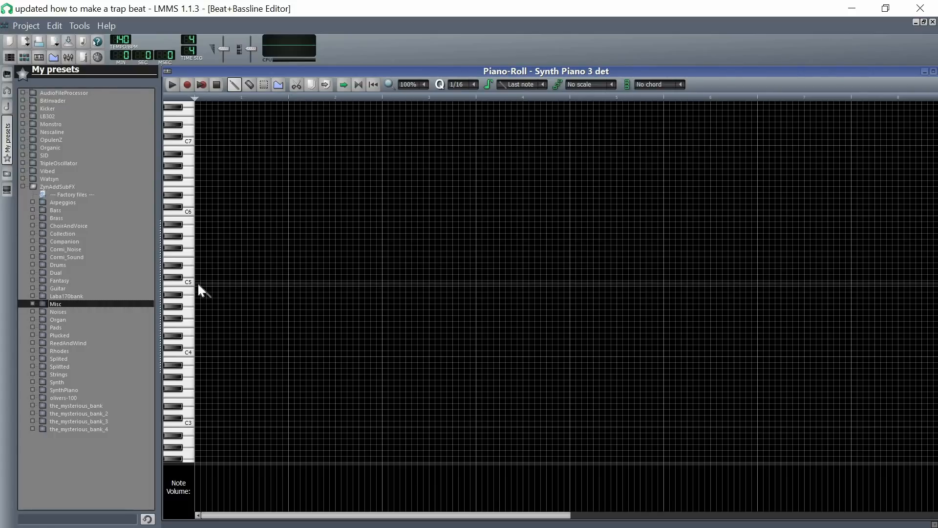
pyautogui.click(198, 283)
pyautogui.click(199, 259)
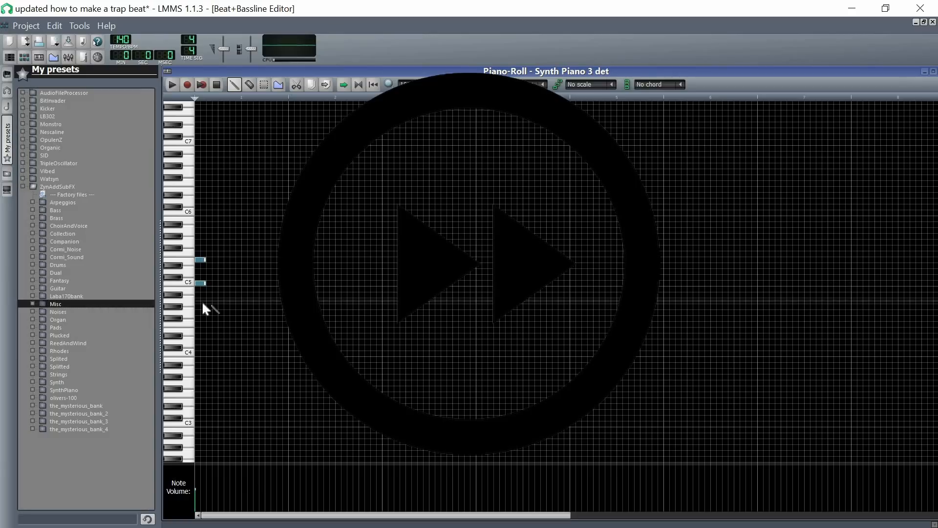
pyautogui.click(201, 301)
pyautogui.click(176, 85)
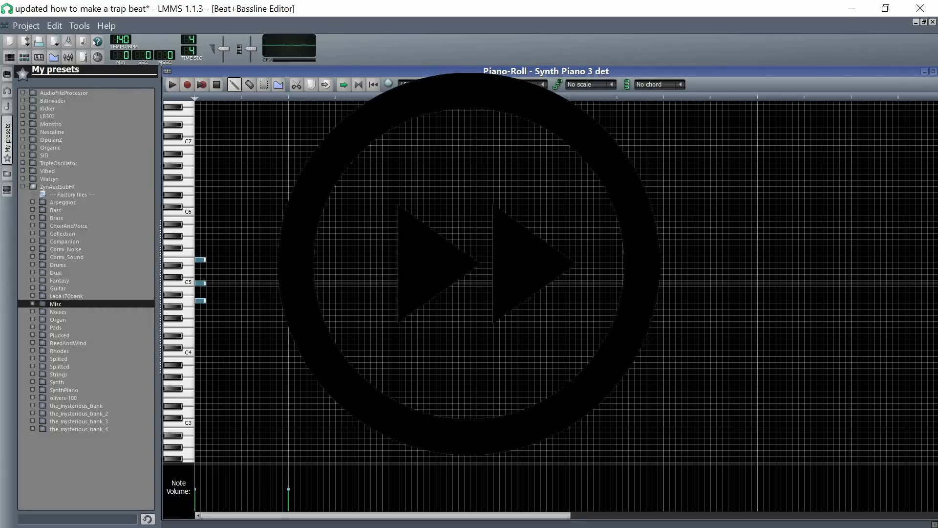
pyautogui.press('space')
# Place a D4, F4 and A4 chord at bar 3 and an E4, G4 and B4 chord at bar 4, and play the pattern
pyautogui.click(386, 342)
pyautogui.click(385, 324)
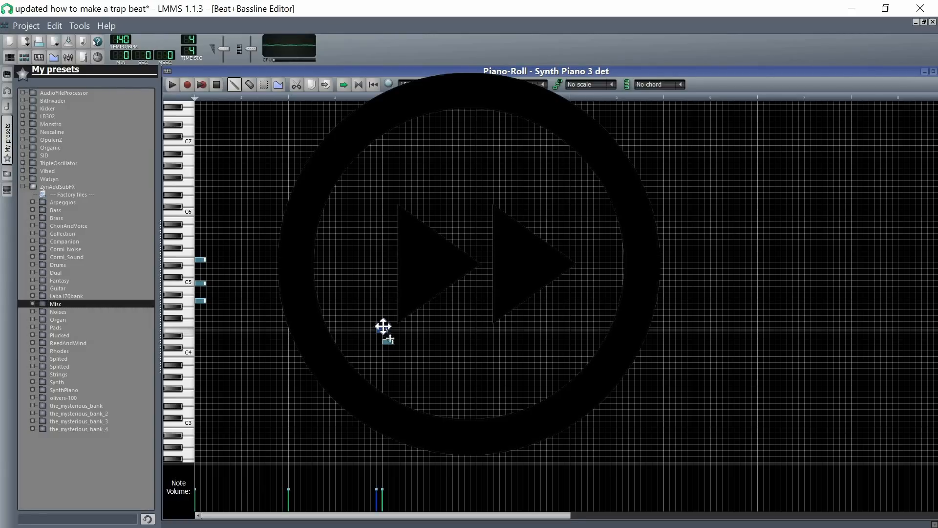
pyautogui.click(388, 300)
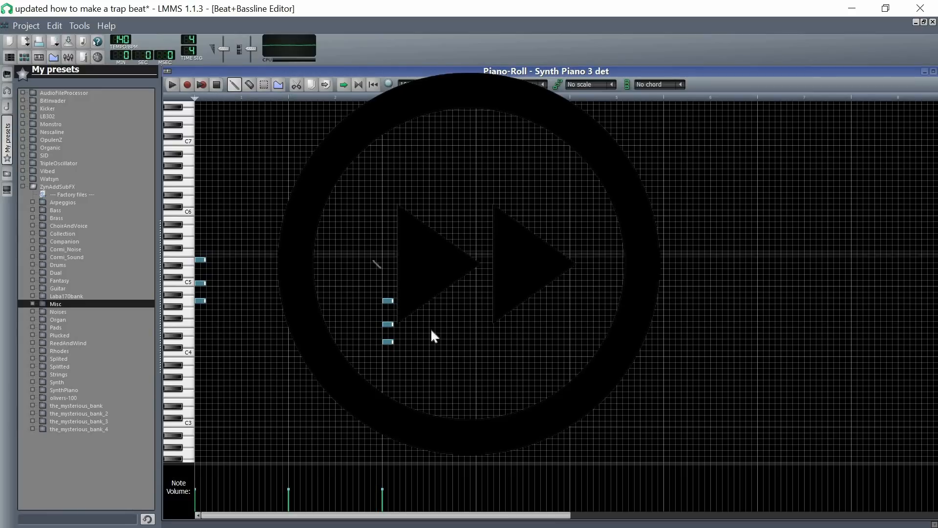
pyautogui.click(484, 330)
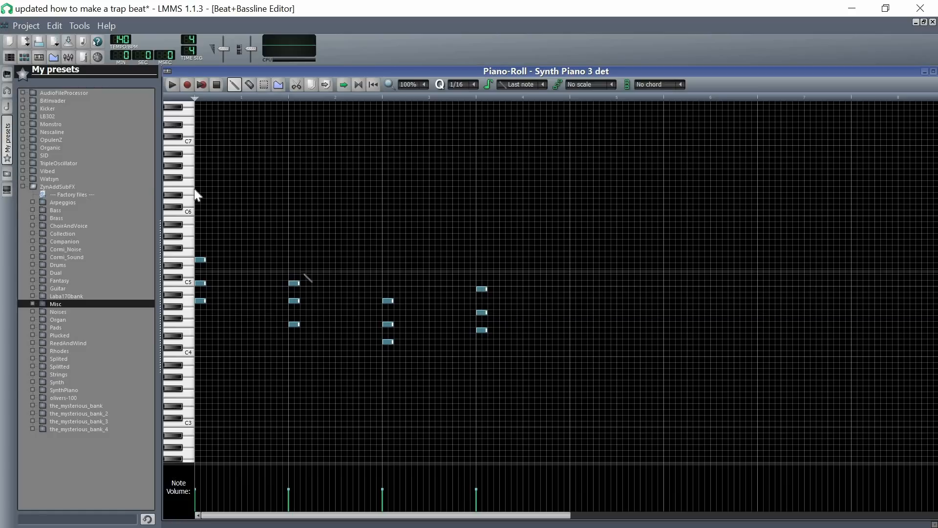
pyautogui.click(174, 84)
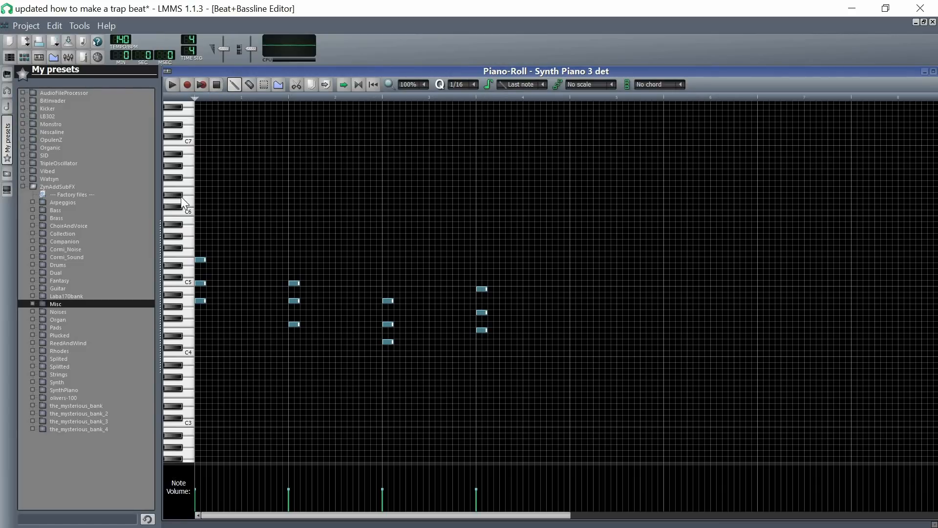
pyautogui.click(219, 312)
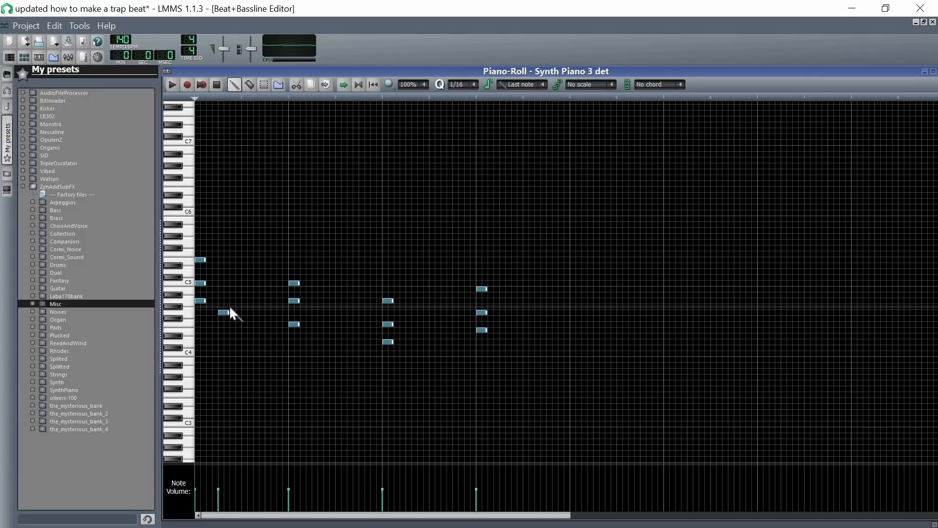
pyautogui.click(232, 307)
pyautogui.click(245, 301)
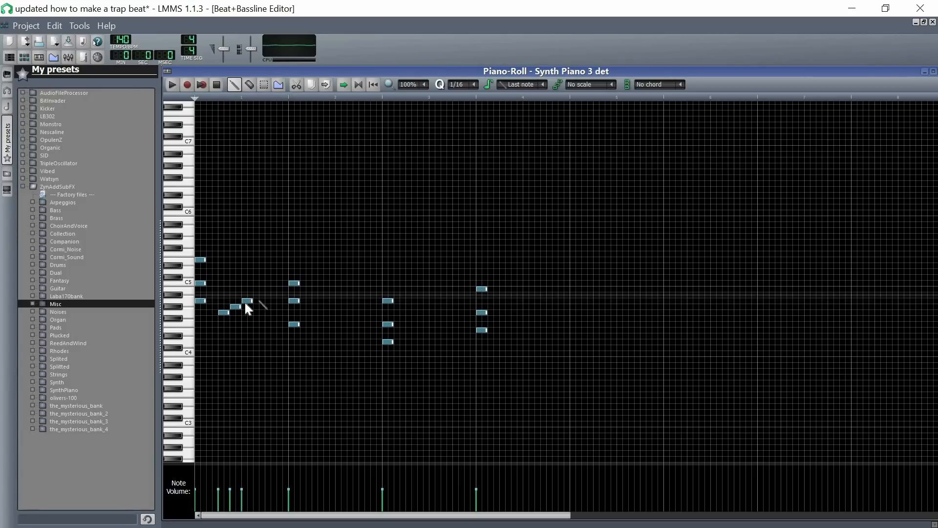
pyautogui.rightClick(246, 301)
pyautogui.rightClick(236, 307)
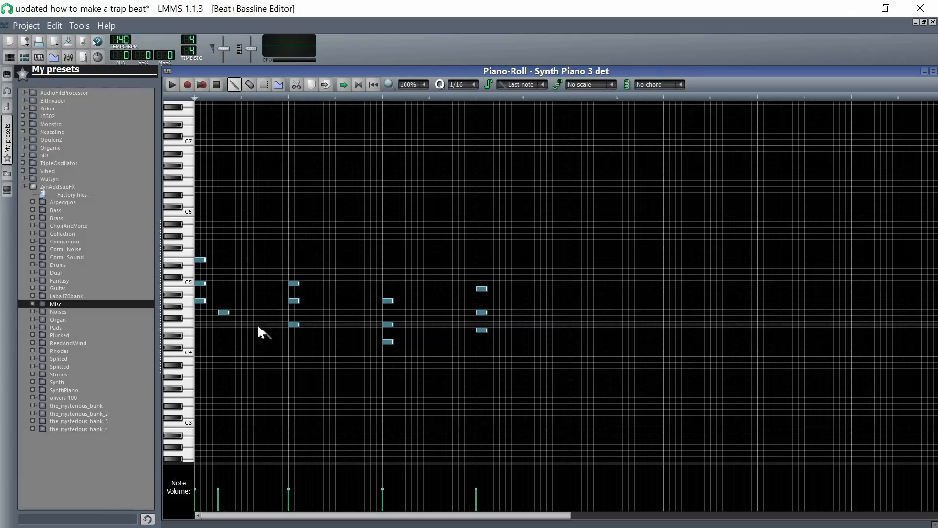
pyautogui.press('space')
pyautogui.rightClick(222, 312)
# Add melody notes B4 and G5 on beats 2 and 4 of bar 1, and A4 and D5 on beats 2 and 4 of bar 2
pyautogui.click(221, 288)
pyautogui.moveTo(251, 277); pyautogui.dragTo(269, 242)
pyautogui.moveTo(317, 301); pyautogui.dragTo(362, 274)
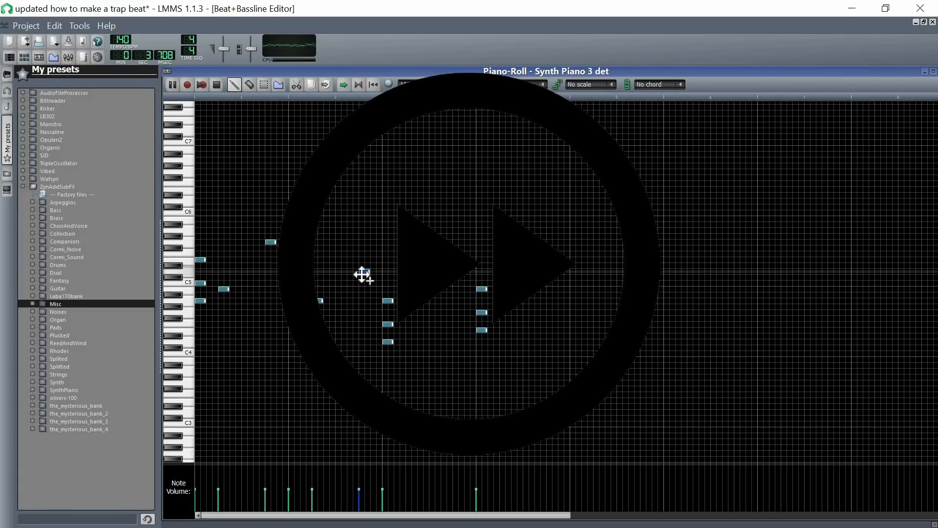
# Add E4 and D4 on beats 2 and 4 of bar 3, E5, C5 and B4 on beats 2 to 4 of bar 4, and play the pattern
pyautogui.click(410, 330)
pyautogui.click(456, 342)
pyautogui.click(505, 295)
pyautogui.press('space')
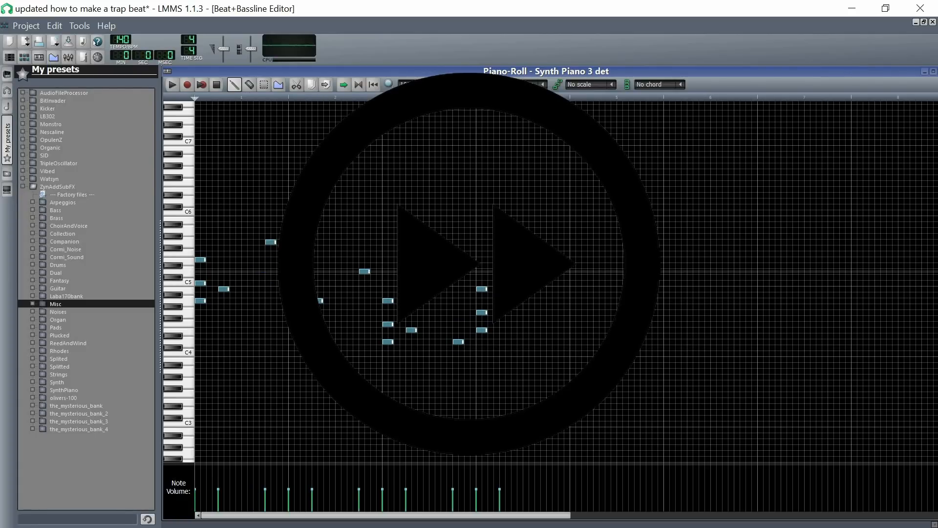
pyautogui.click(551, 254)
pyautogui.click(171, 85)
pyautogui.moveTo(532, 259); pyautogui.dragTo(551, 289)
pyautogui.click(216, 86)
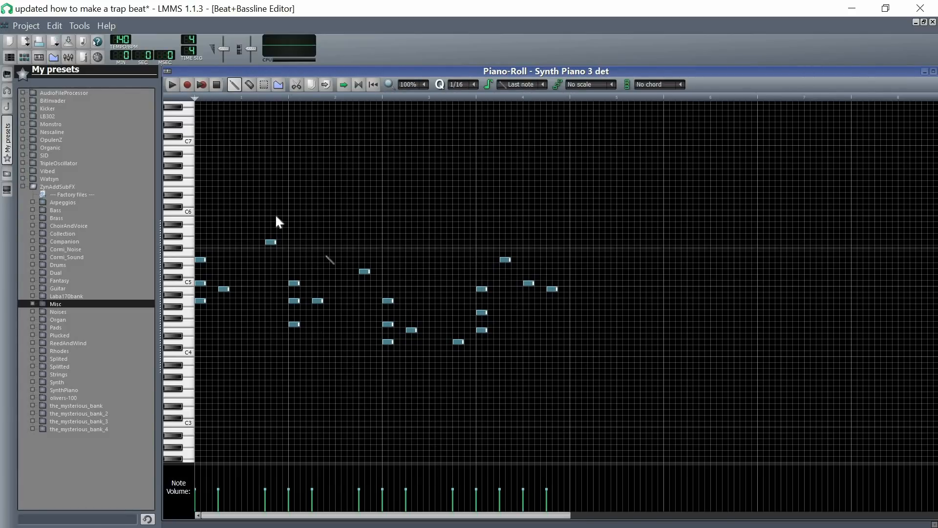
pyautogui.click(172, 85)
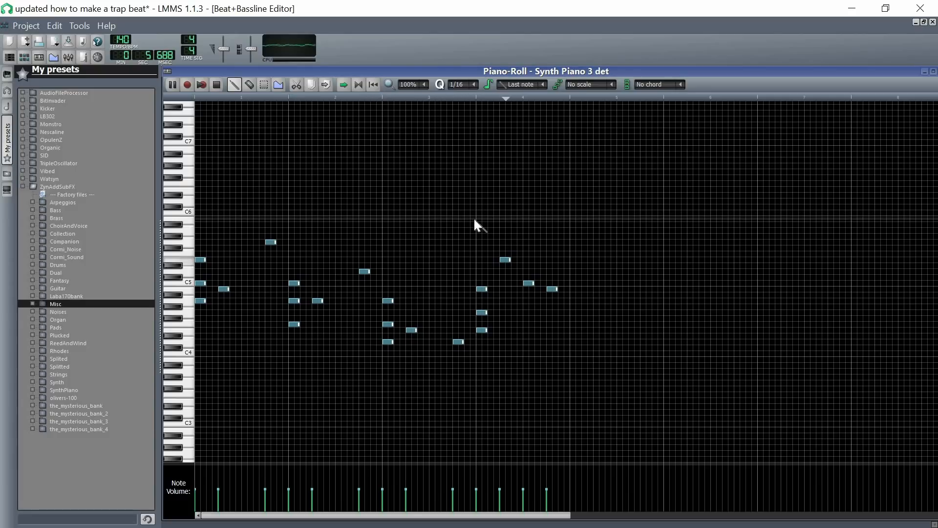
pyautogui.click(219, 85)
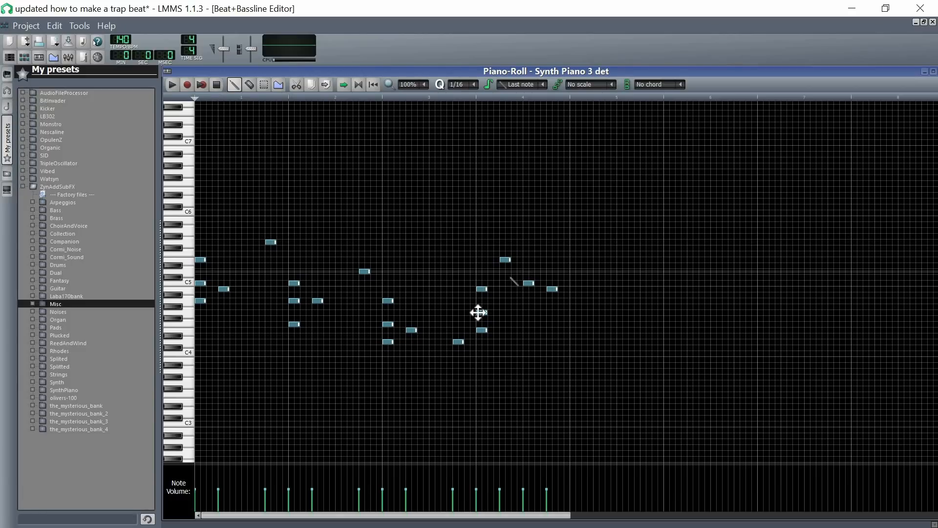
# Close the piano pattern's piano roll and play the whole beat to hear the melody with the drums and 808
pyautogui.moveTo(836, 67); pyautogui.dragTo(748, 91)
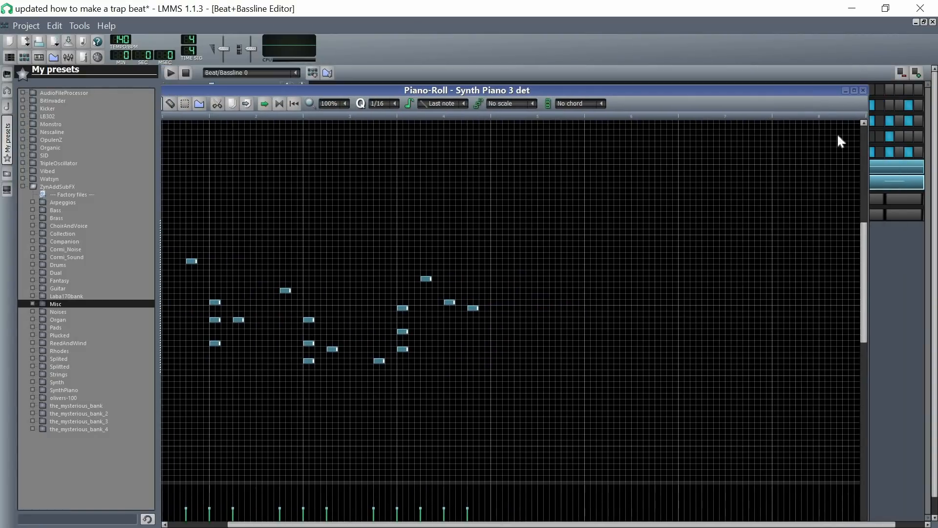
pyautogui.click(863, 90)
pyautogui.moveTo(291, 181); pyautogui.dragTo(291, 189)
pyautogui.click(171, 73)
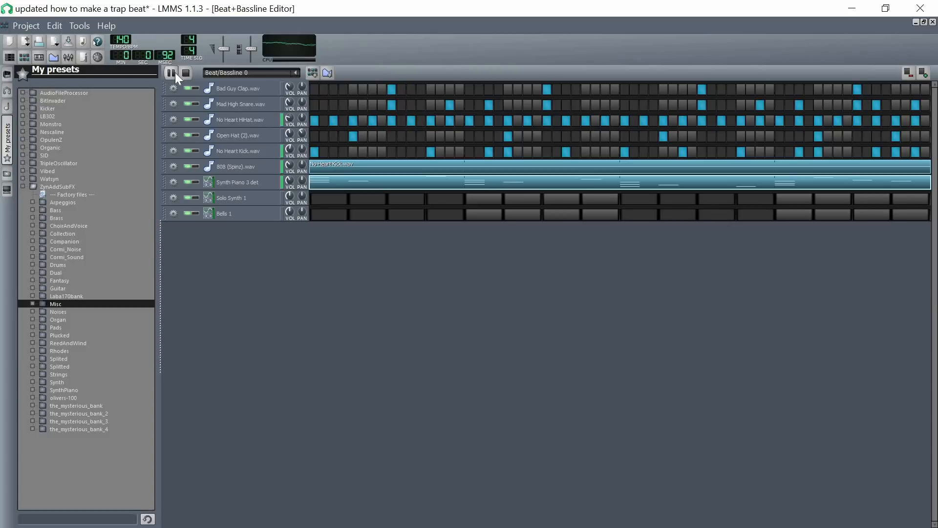
pyautogui.moveTo(290, 182)
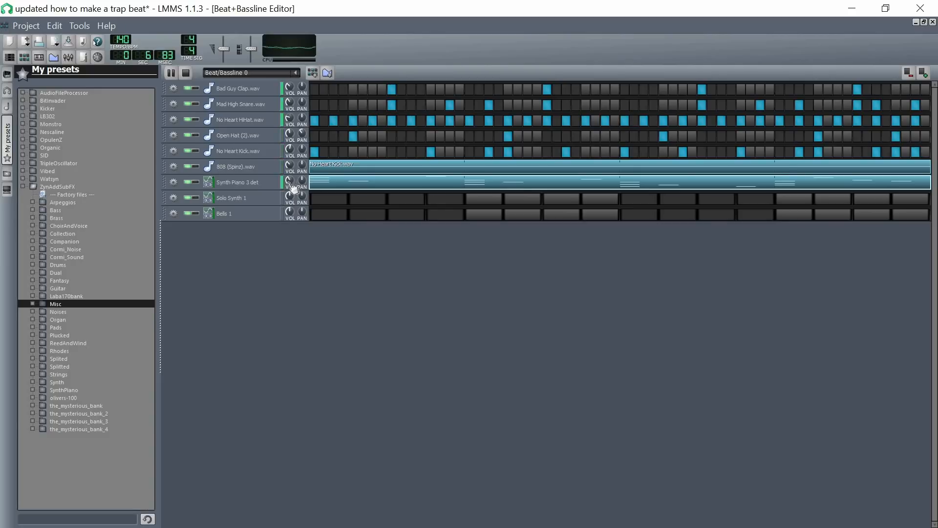
pyautogui.click(189, 74)
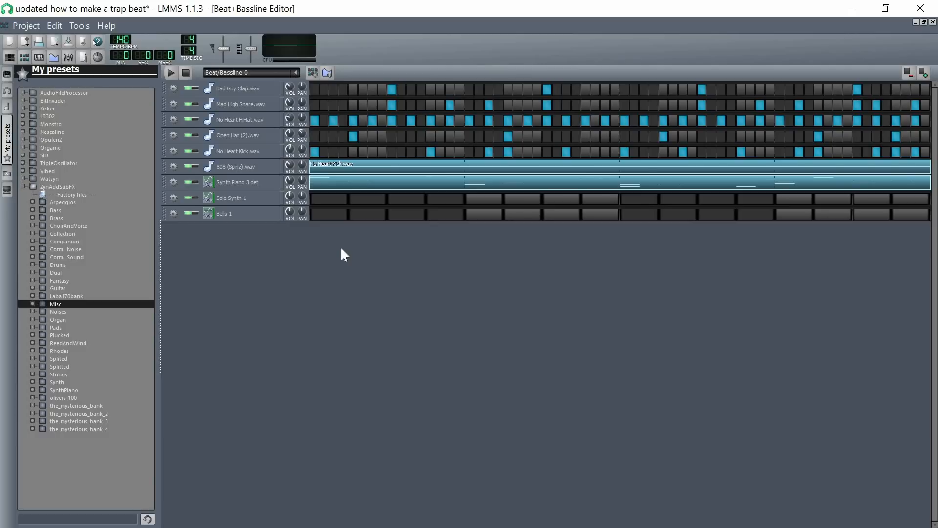
# Open the Synth Piano 3 det pattern in the piano roll to check its first chord, and close it again
pyautogui.rightClick(355, 188)
pyautogui.click(383, 196)
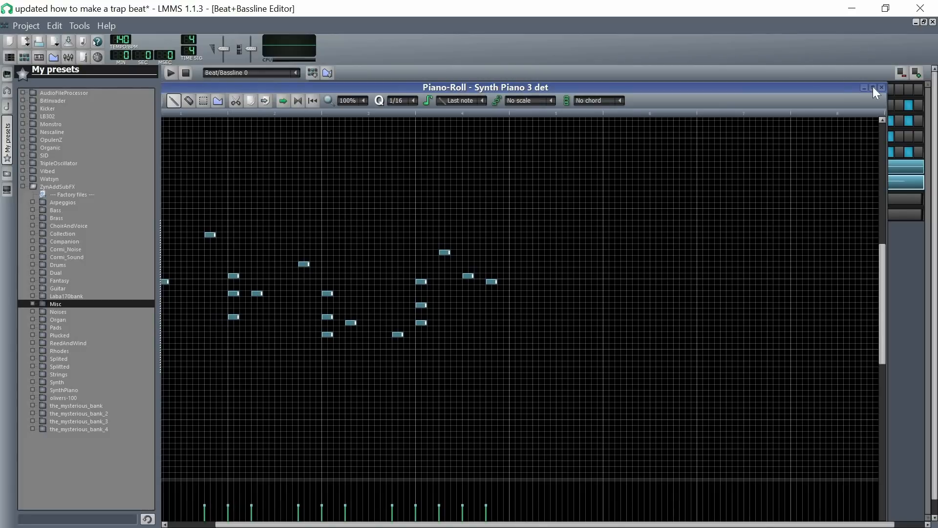
pyautogui.click(873, 88)
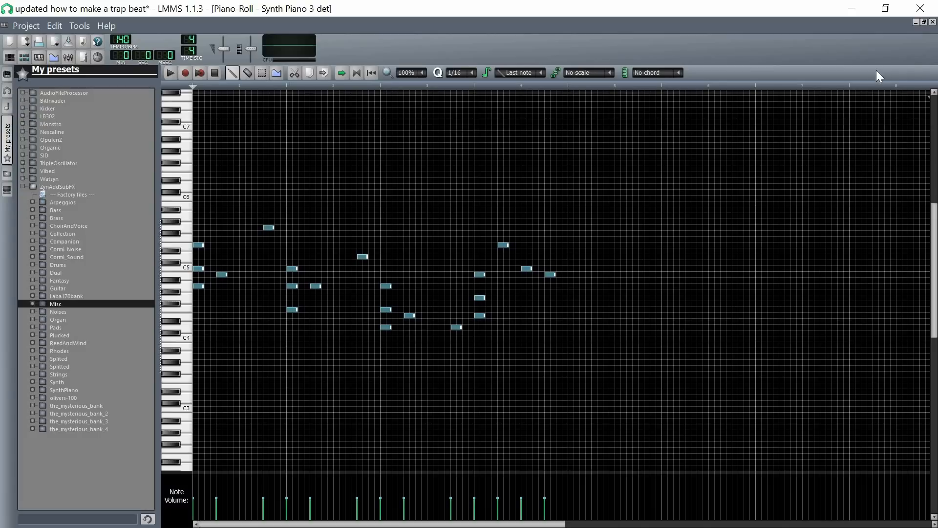
pyautogui.click(924, 22)
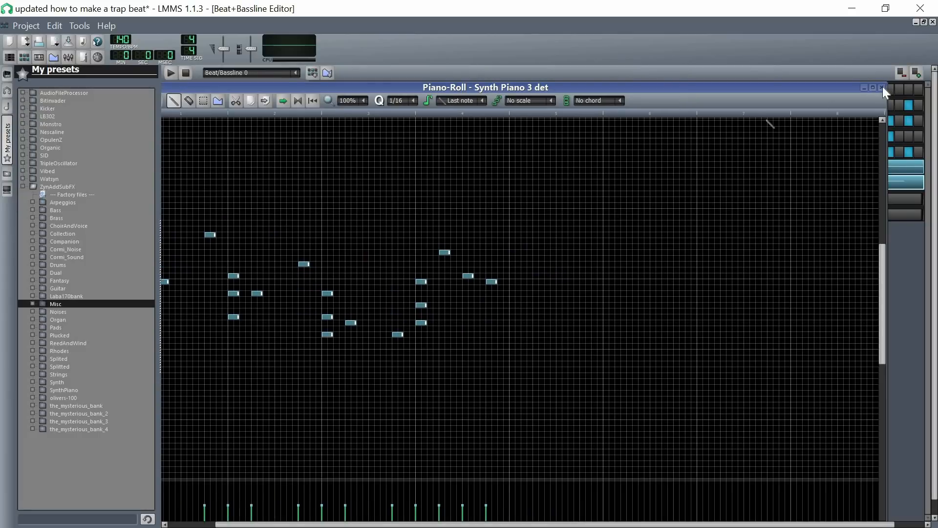
pyautogui.click(883, 88)
# Lower the first long note of the 808 (Spinz).wav pattern to A4 and close its piano roll
pyautogui.rightClick(499, 174)
pyautogui.click(521, 171)
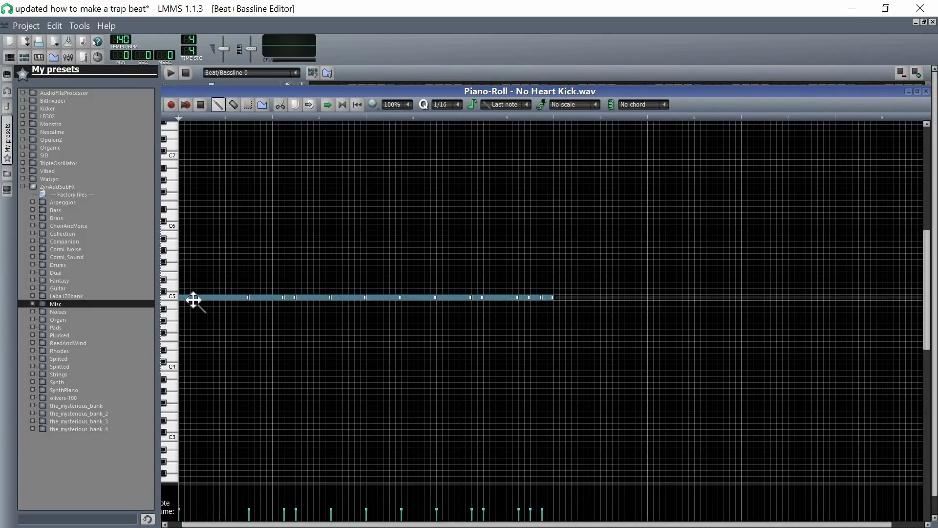
pyautogui.moveTo(194, 300); pyautogui.dragTo(203, 317)
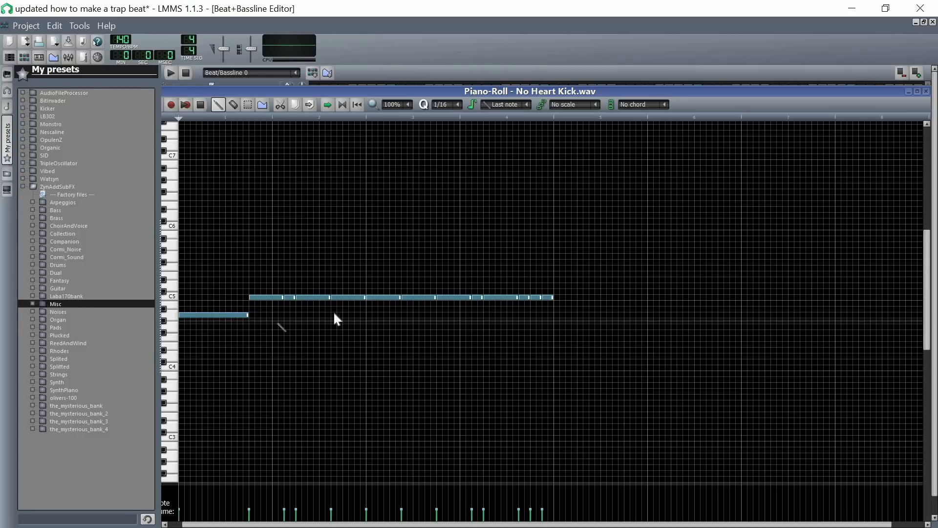
pyautogui.moveTo(878, 93); pyautogui.dragTo(855, 96)
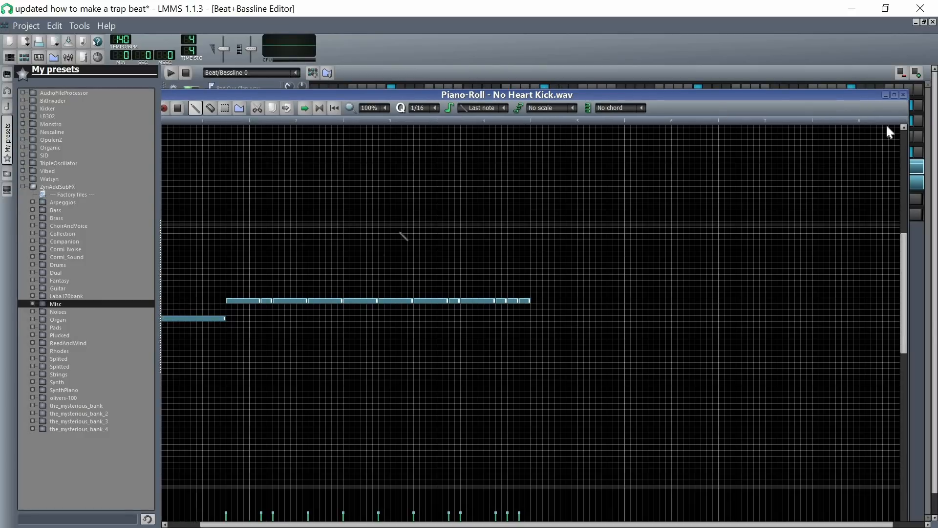
pyautogui.click(903, 94)
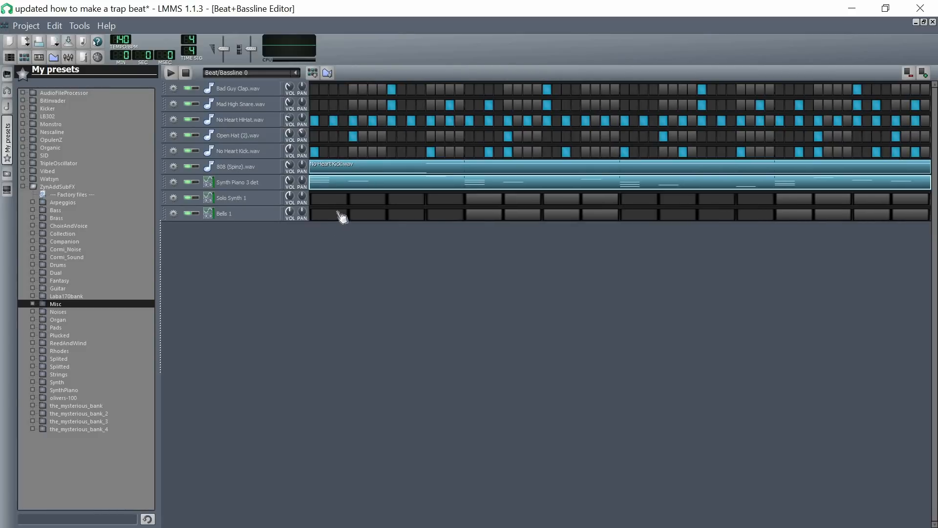
# Review the lowest notes of the Synth Piano 3 det chords in bars 2 to 4 and close the piano roll
pyautogui.rightClick(329, 168)
pyautogui.click(278, 306)
pyautogui.rightClick(333, 183)
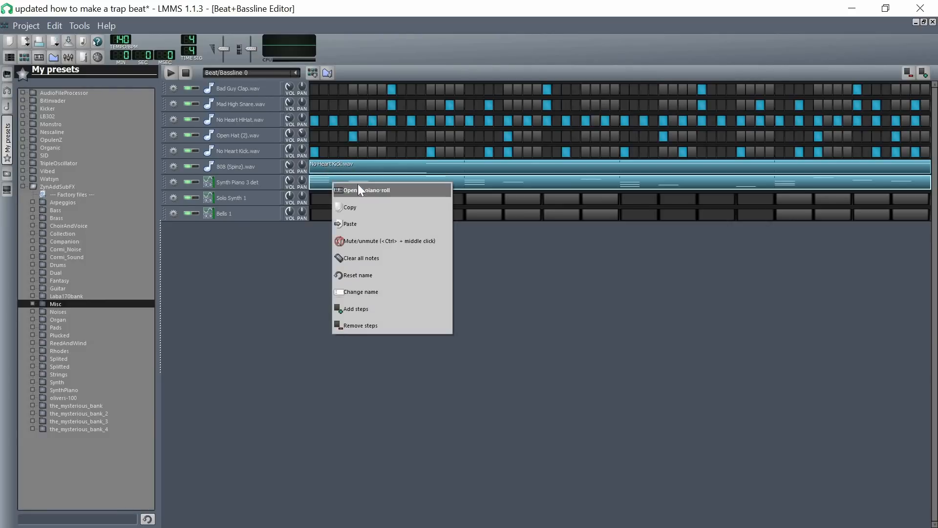
pyautogui.click(361, 192)
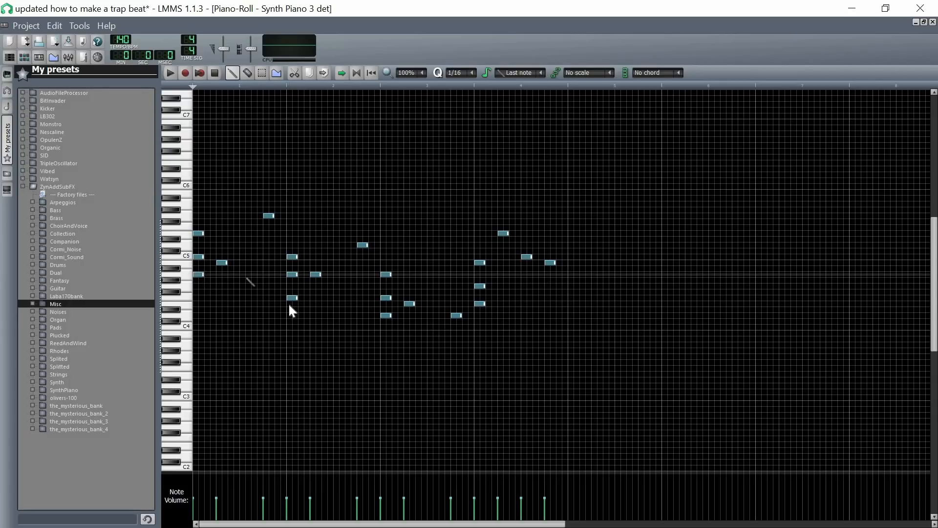
pyautogui.click(932, 22)
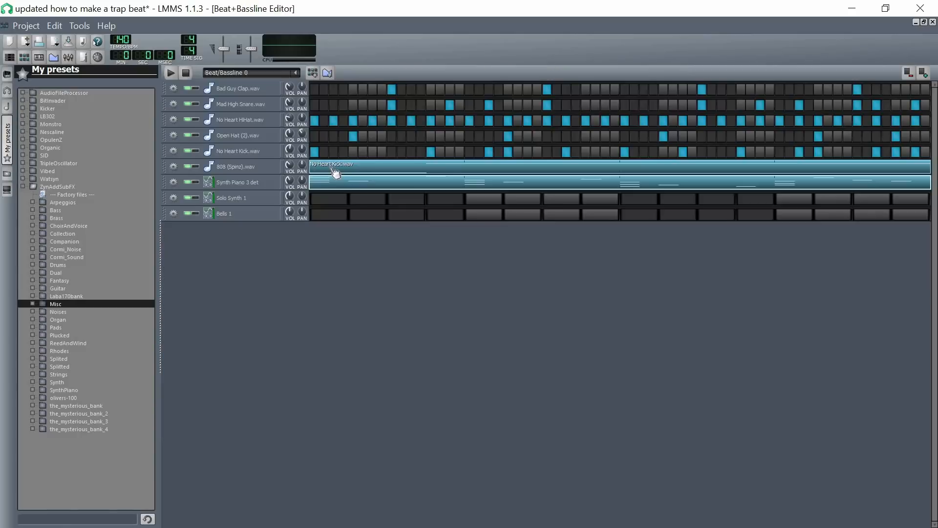
# In the 808 pattern, lower the short bar 2 note to F4, the note starting bar 3 to D4 and the short bar 4 note to E4
pyautogui.rightClick(335, 169)
pyautogui.click(352, 179)
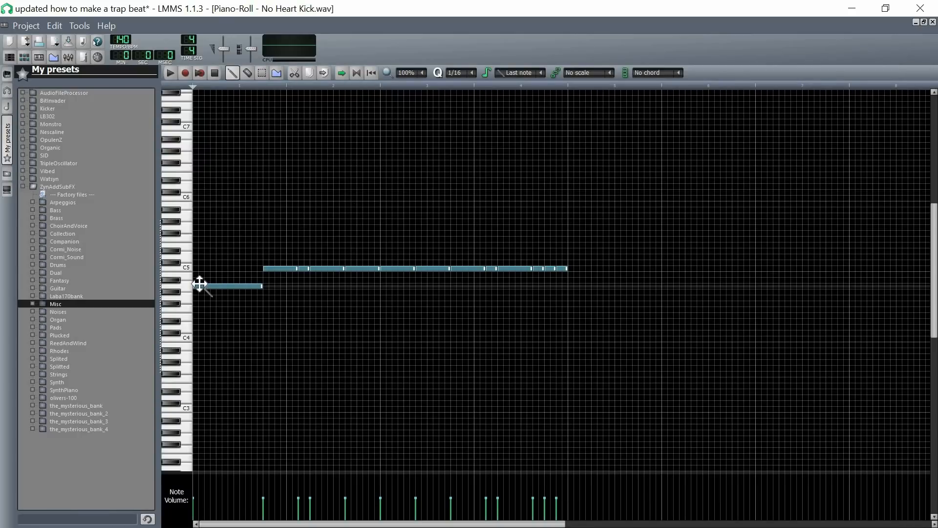
pyautogui.moveTo(303, 271); pyautogui.dragTo(303, 310)
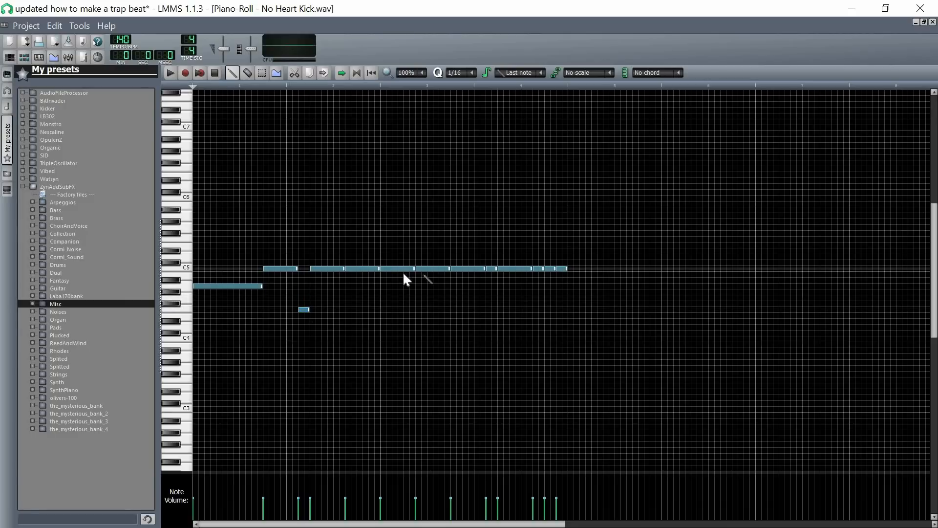
pyautogui.moveTo(403, 272); pyautogui.dragTo(392, 330)
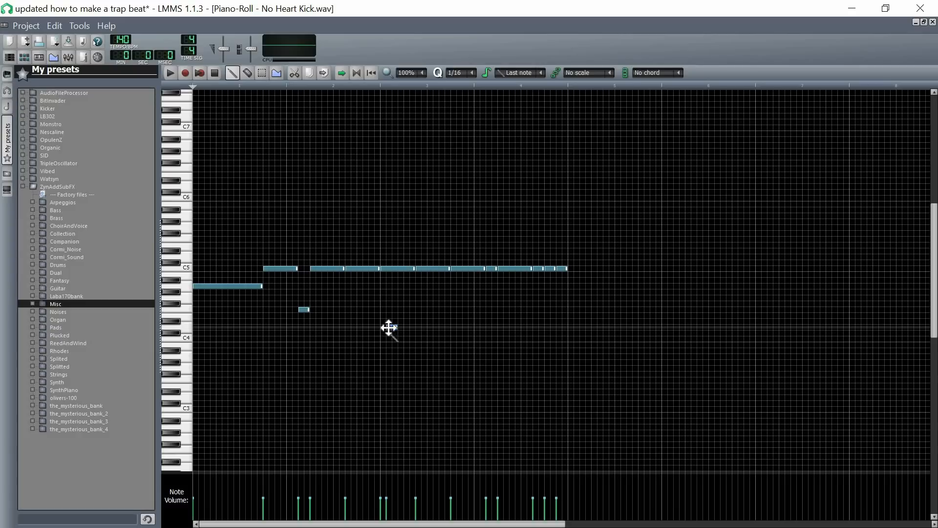
pyautogui.moveTo(389, 327); pyautogui.dragTo(398, 277)
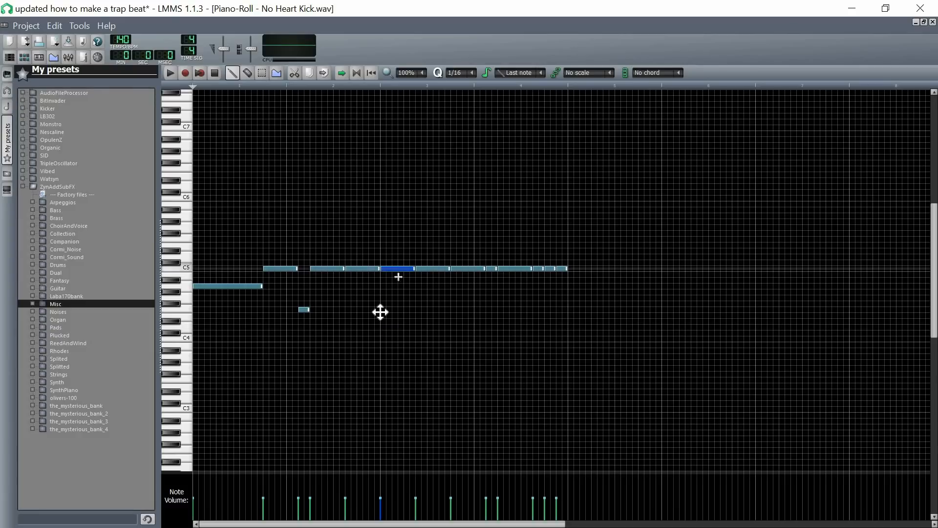
pyautogui.moveTo(380, 312); pyautogui.dragTo(385, 327)
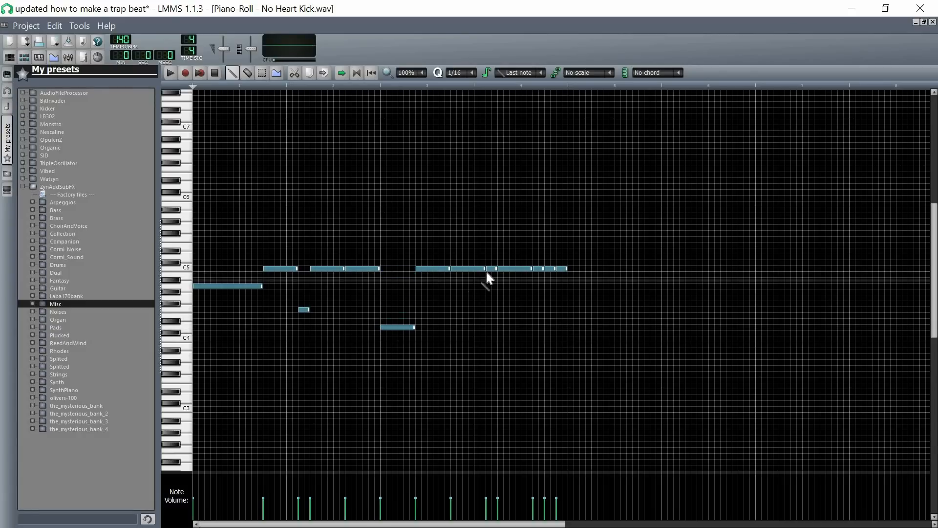
pyautogui.moveTo(490, 268); pyautogui.dragTo(492, 319)
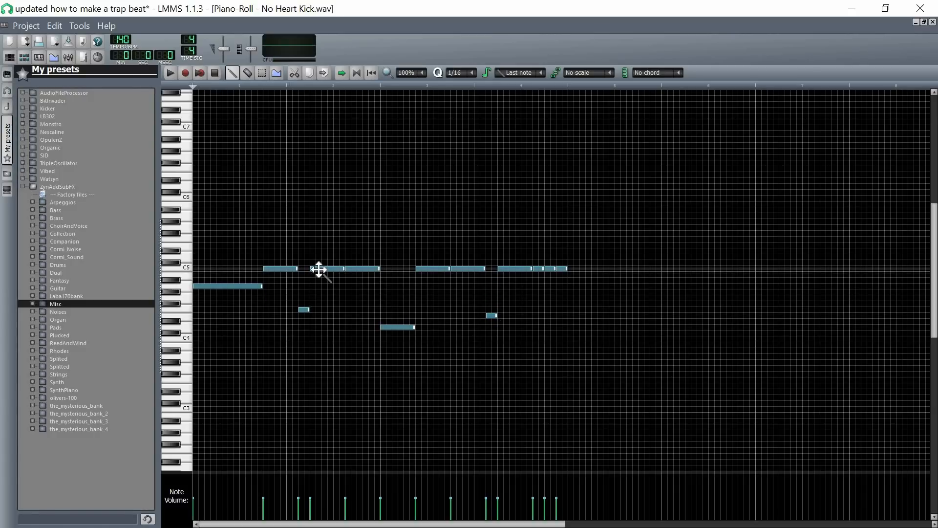
# Lower the two remaining long 808 notes in bar 2 to F4
pyautogui.moveTo(319, 270); pyautogui.dragTo(357, 311)
pyautogui.click(353, 303)
pyautogui.rightClick(357, 311)
pyautogui.moveTo(353, 269); pyautogui.dragTo(352, 310)
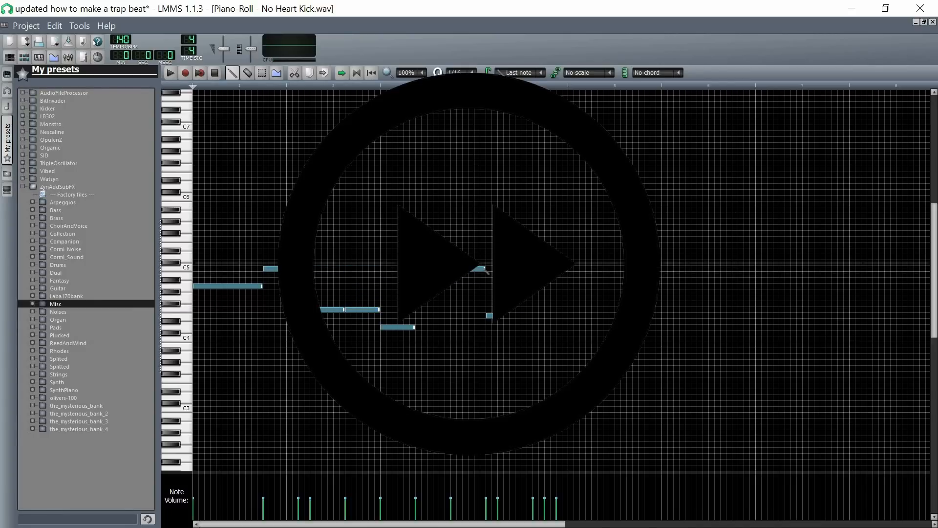
# Move the second bar 3 note to D4, the long notes around bar 4 to E4, the short one to C5 and the last three to E5
pyautogui.moveTo(421, 269); pyautogui.dragTo(421, 327)
pyautogui.moveTo(461, 269); pyautogui.dragTo(469, 316)
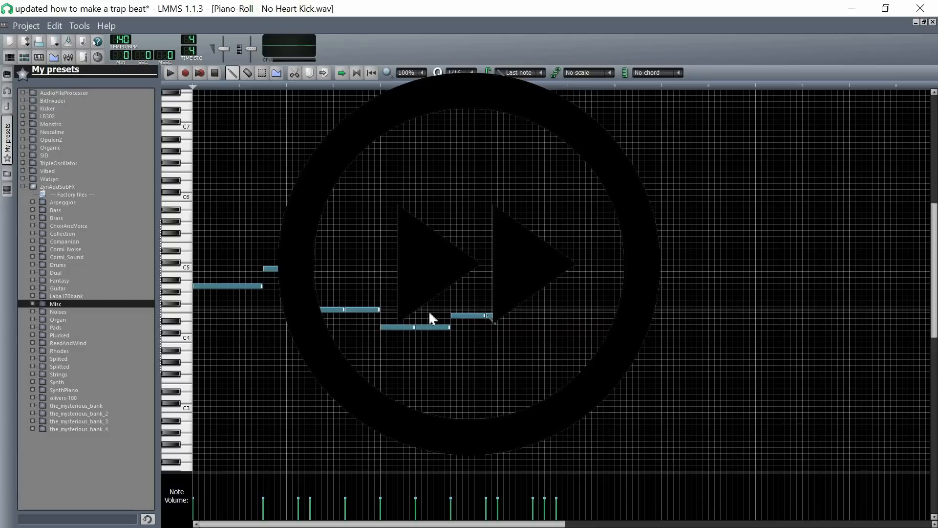
pyautogui.click(274, 269)
pyautogui.moveTo(503, 269); pyautogui.dragTo(503, 317)
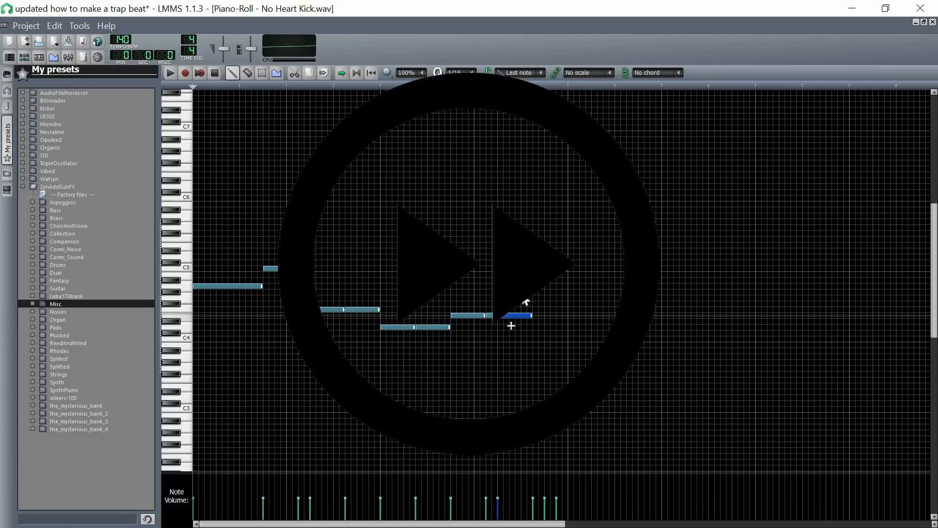
pyautogui.moveTo(552, 269); pyautogui.dragTo(557, 245)
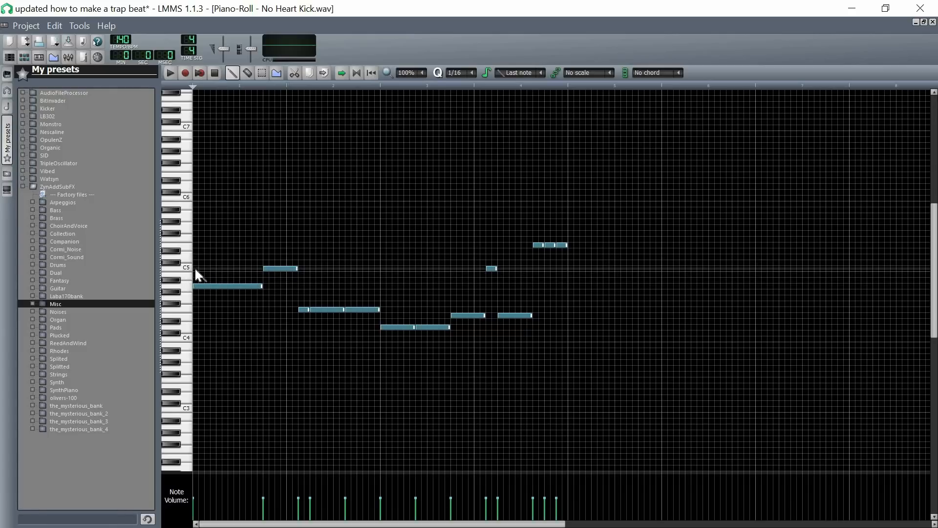
# Close the 808 piano roll and play the beat with the retuned 808 line
pyautogui.click(933, 23)
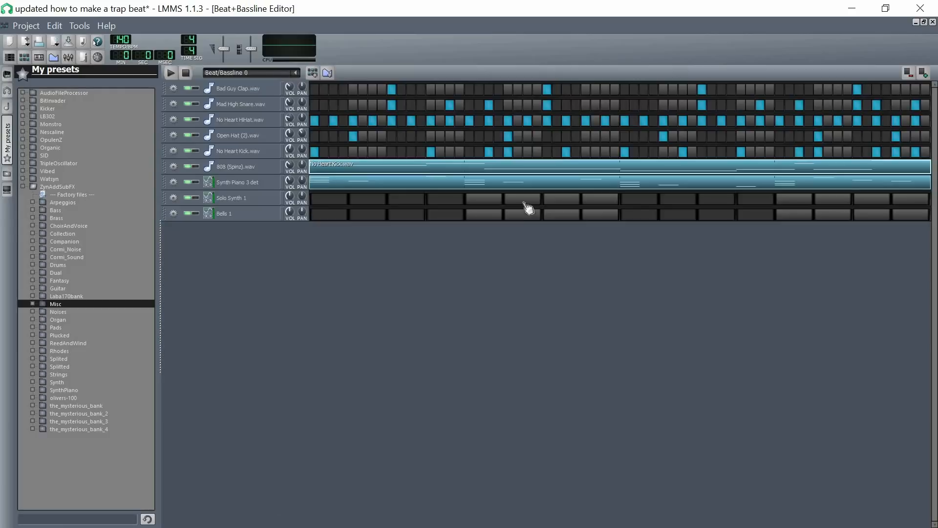
pyautogui.click(176, 75)
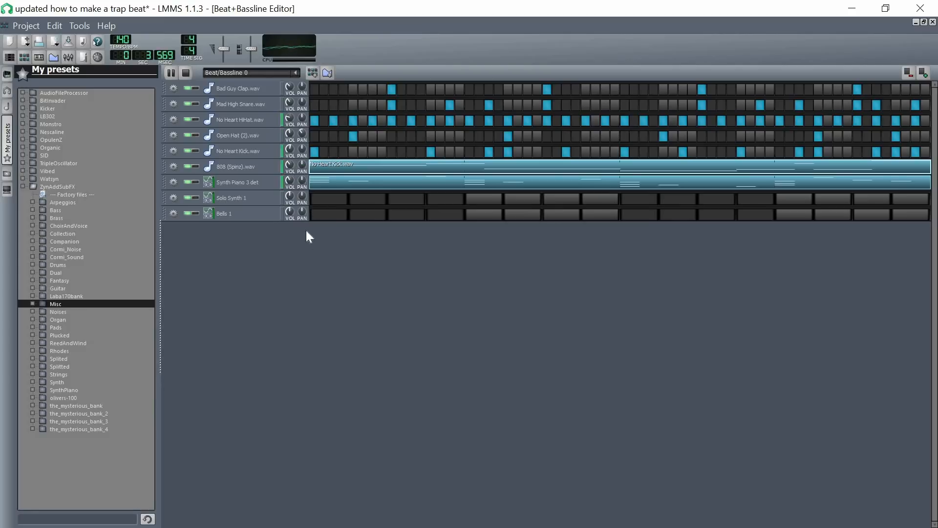
pyautogui.click(186, 73)
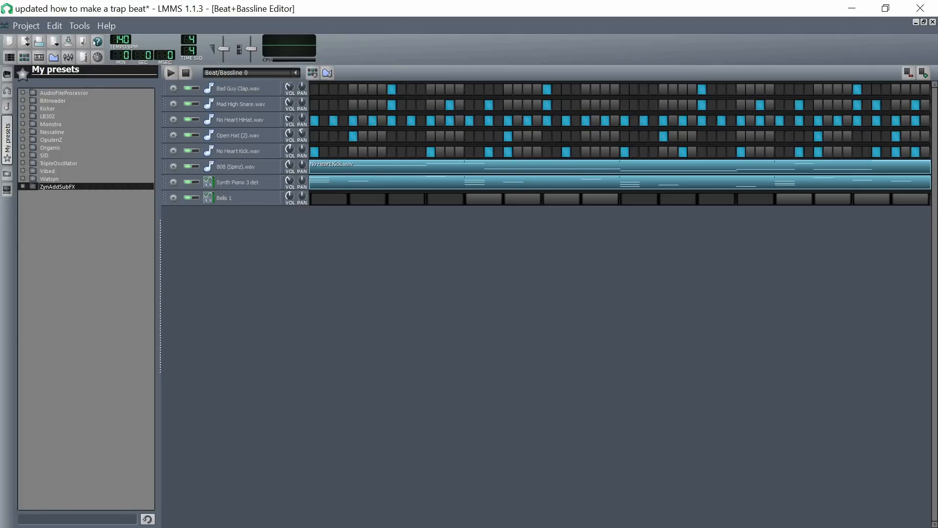
# Copy all notes of the Synth Piano pattern in its piano roll and close the roll
pyautogui.rightClick(331, 182)
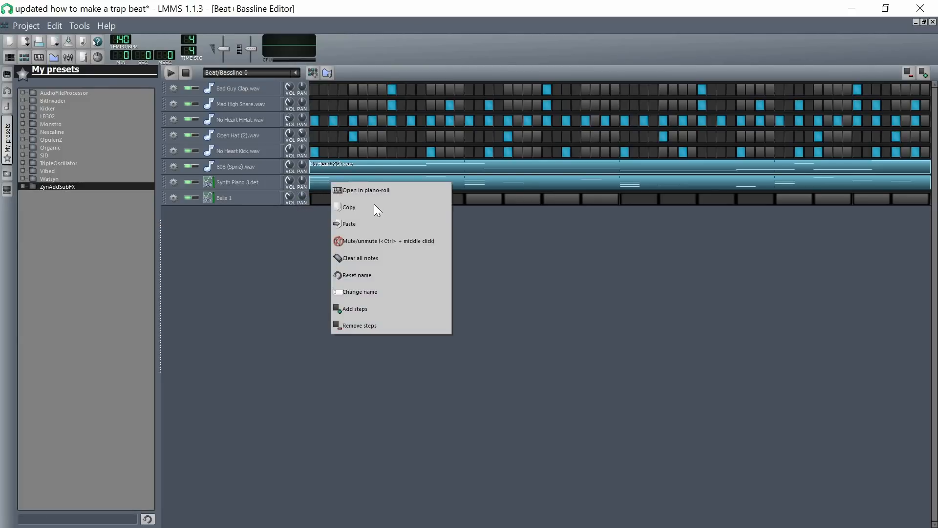
pyautogui.click(364, 191)
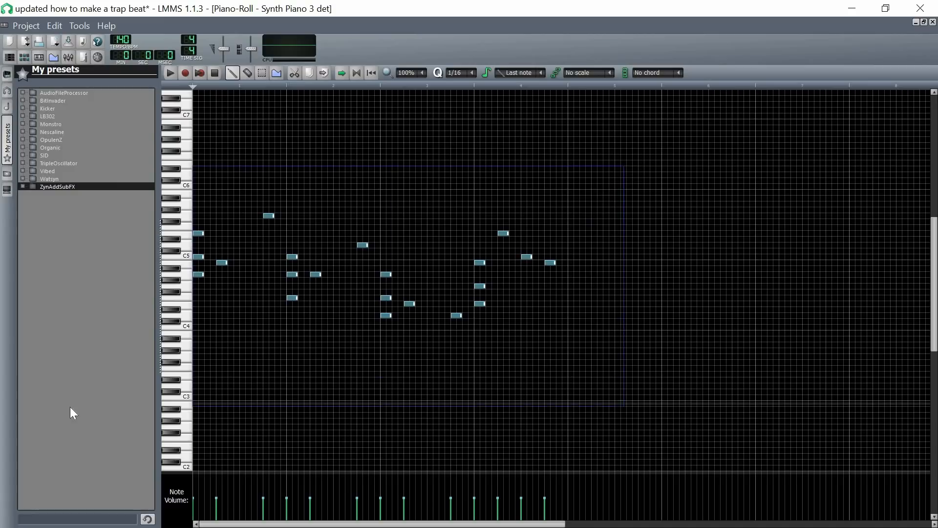
pyautogui.hotkey('ctrl', 'a')
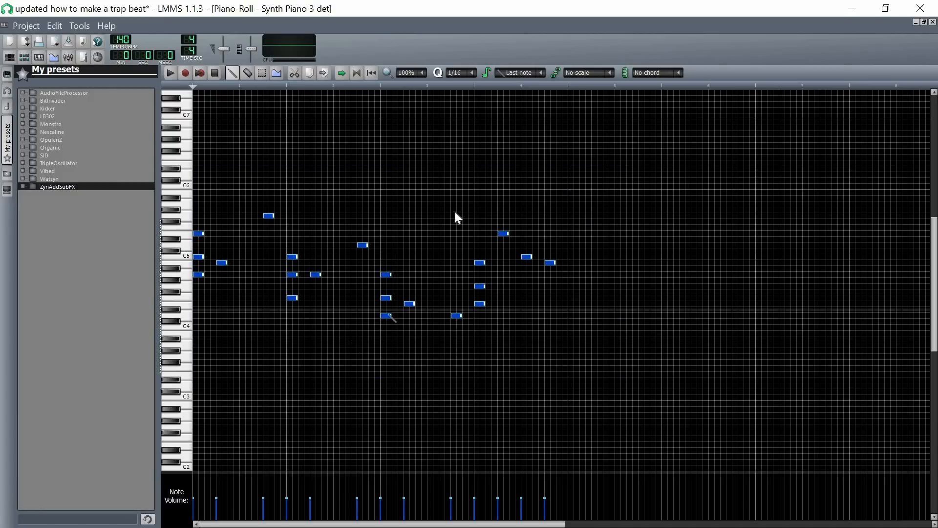
pyautogui.press('Escape')
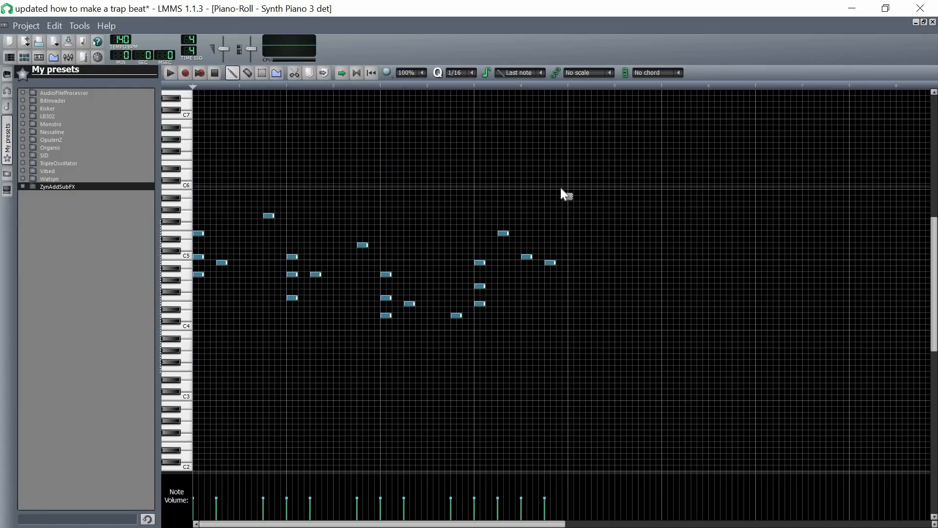
pyautogui.moveTo(561, 186); pyautogui.dragTo(156, 403)
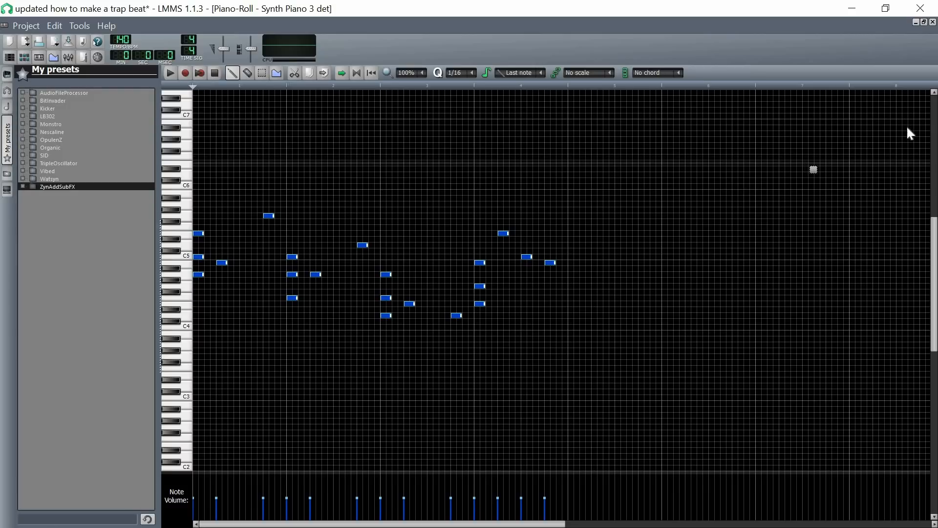
pyautogui.click(933, 22)
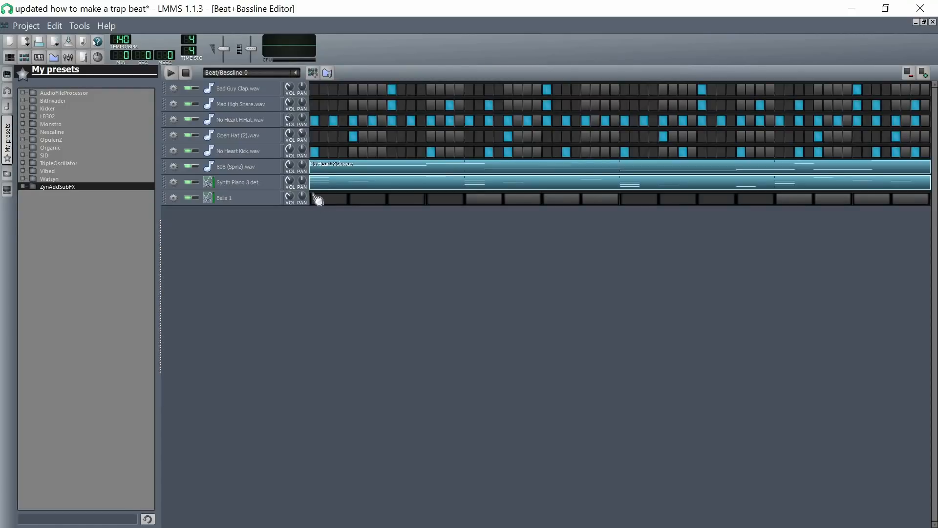
# Paste the copied piano notes into the empty Bells 1 pattern from the start of bar 1 and deselect them
pyautogui.rightClick(328, 203)
pyautogui.click(349, 210)
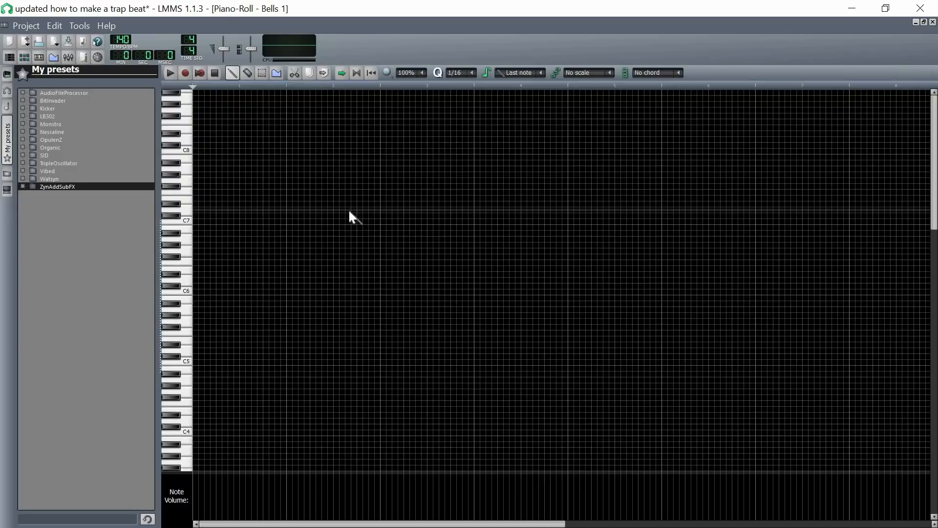
pyautogui.scroll(-4, 368, 333)
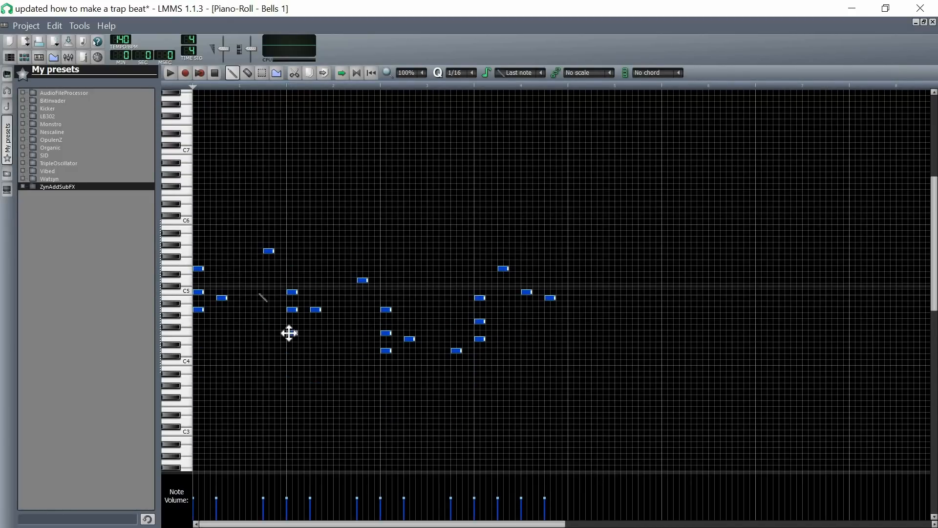
pyautogui.click(247, 333)
pyautogui.rightClick(252, 333)
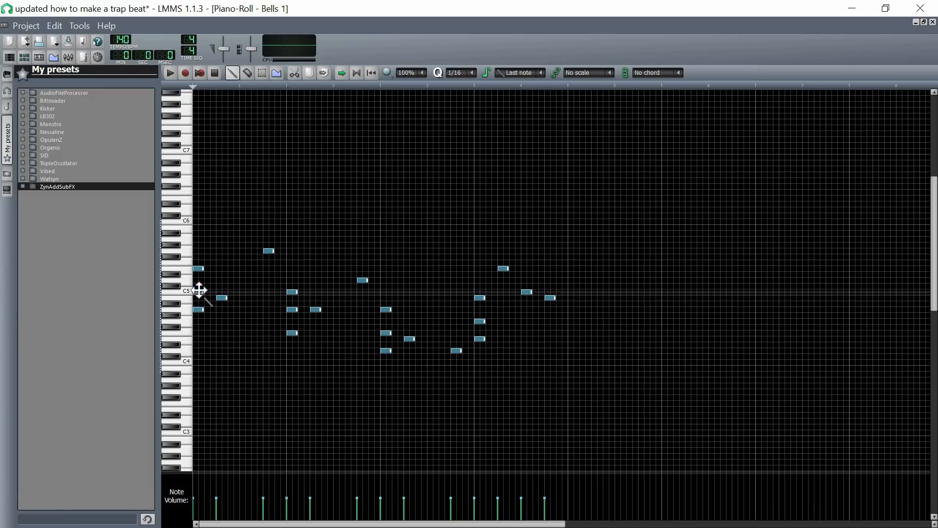
# Delete the two lower notes of each of the four chords in the Bells 1 pattern, keeping only the top notes
pyautogui.rightClick(199, 291)
pyautogui.rightClick(200, 310)
pyautogui.rightClick(292, 310)
pyautogui.rightClick(293, 333)
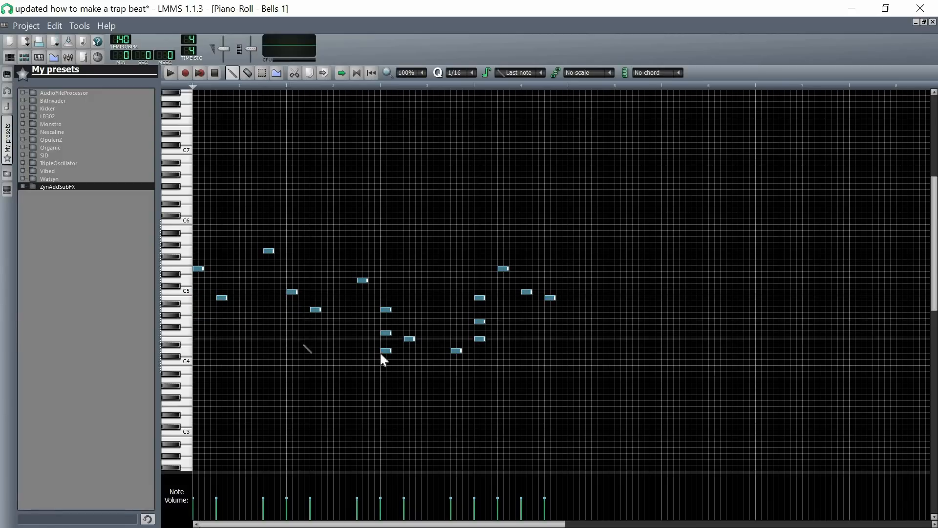
pyautogui.rightClick(386, 351)
pyautogui.rightClick(385, 334)
pyautogui.rightClick(479, 321)
pyautogui.rightClick(480, 338)
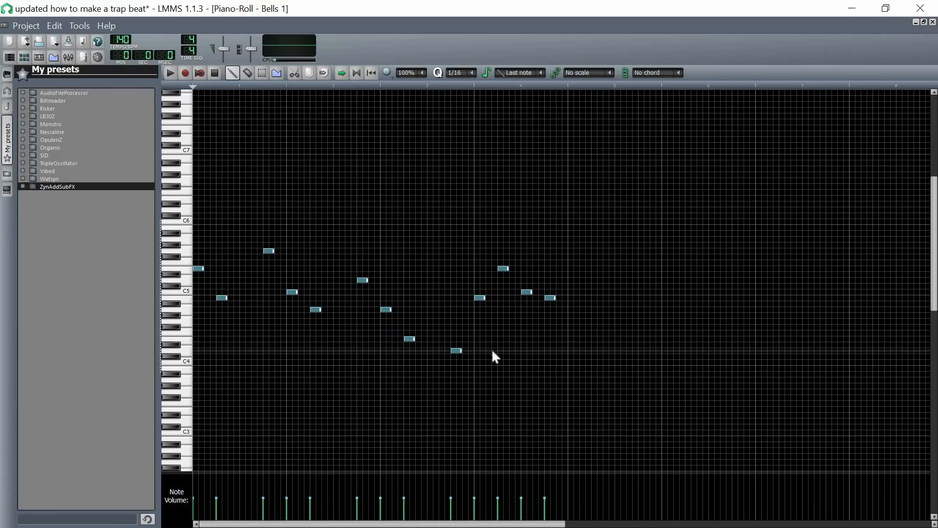
# Play the single-note Bells 1 melody, stop it and close its piano roll
pyautogui.click(171, 73)
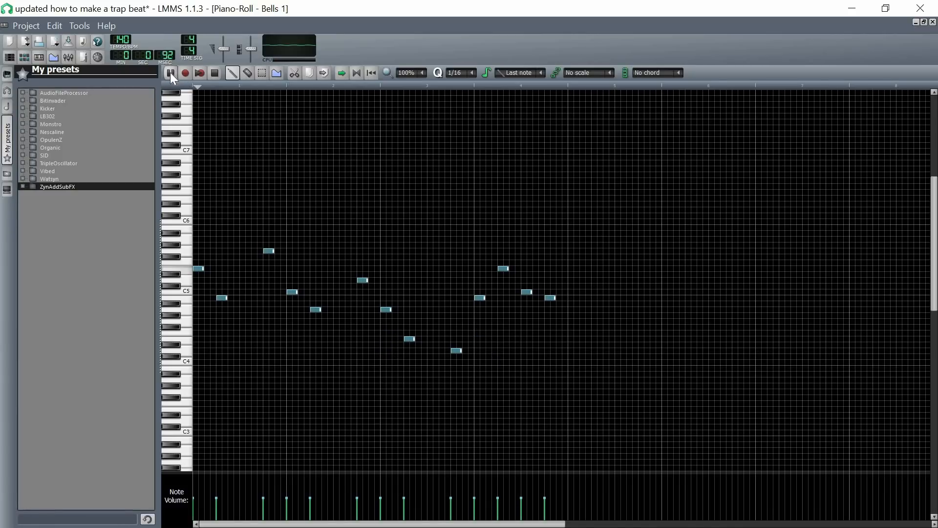
pyautogui.click(216, 75)
pyautogui.click(933, 22)
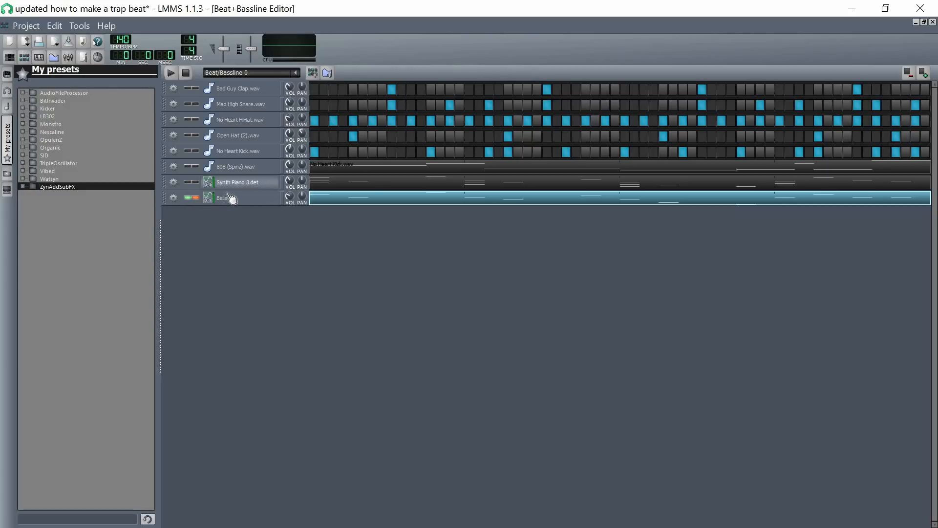
# Unmute the Synth Piano track and play it together with the soloed Bells 1 track
pyautogui.click(188, 75)
pyautogui.click(188, 182)
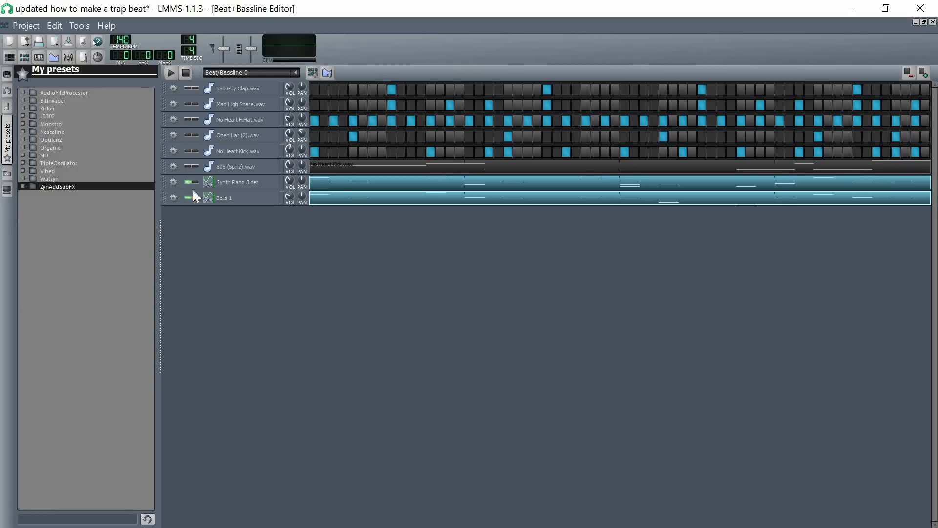
pyautogui.click(169, 73)
pyautogui.click(185, 74)
# Try an extra note between the second and third notes of the Bells 1 melody during playback, and remove it
pyautogui.rightClick(365, 203)
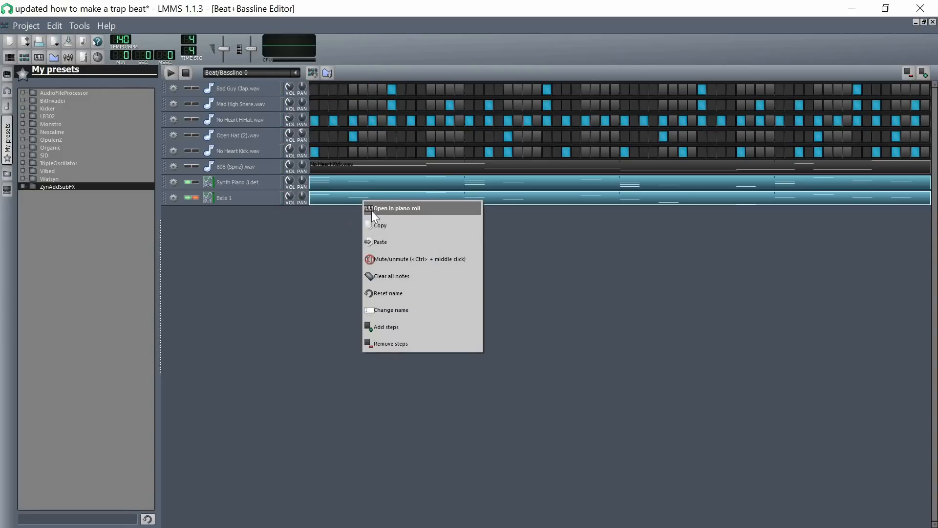
pyautogui.click(376, 212)
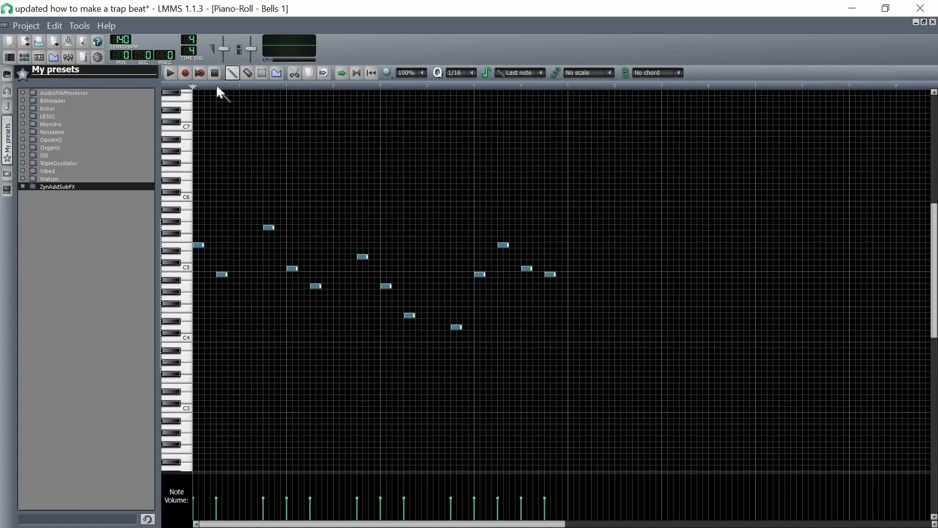
pyautogui.scroll(1, 215, 86)
pyautogui.scroll(-2, 216, 87)
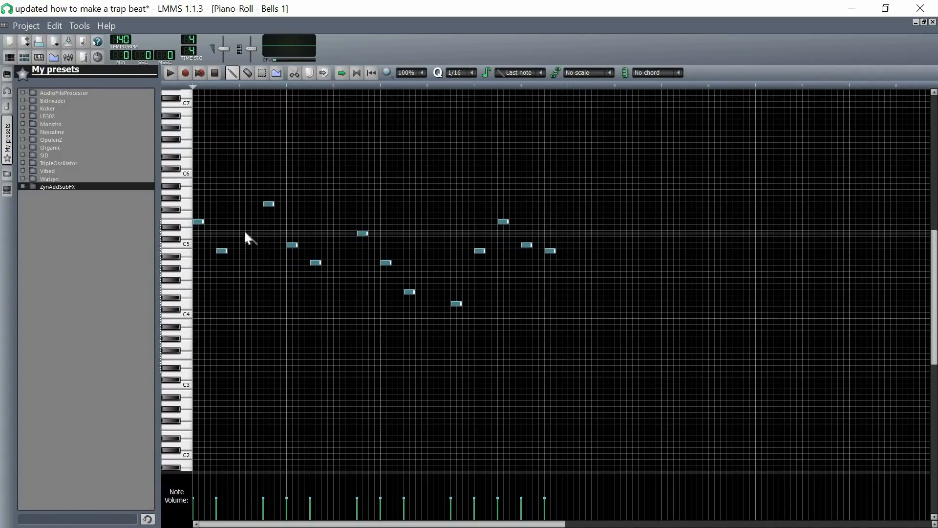
pyautogui.press('space')
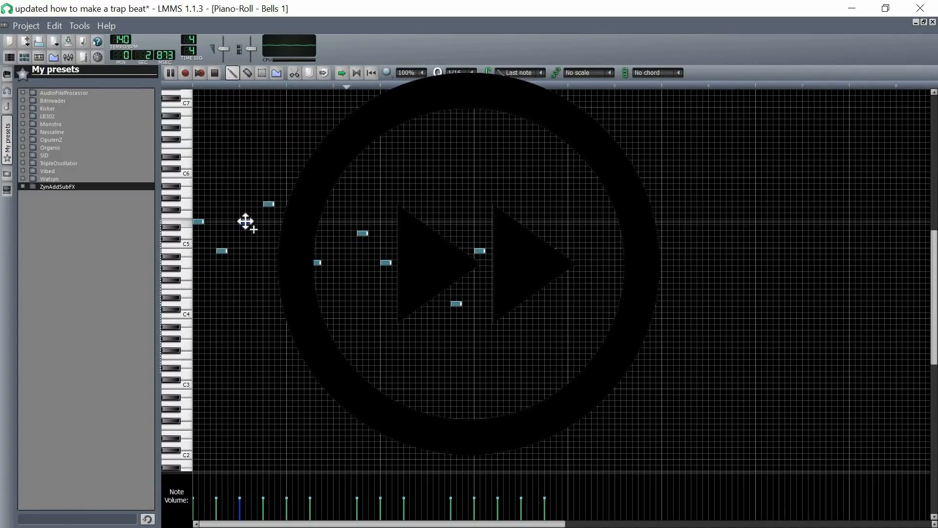
pyautogui.moveTo(245, 221); pyautogui.dragTo(246, 215)
pyautogui.click(215, 74)
pyautogui.rightClick(246, 215)
pyautogui.click(933, 22)
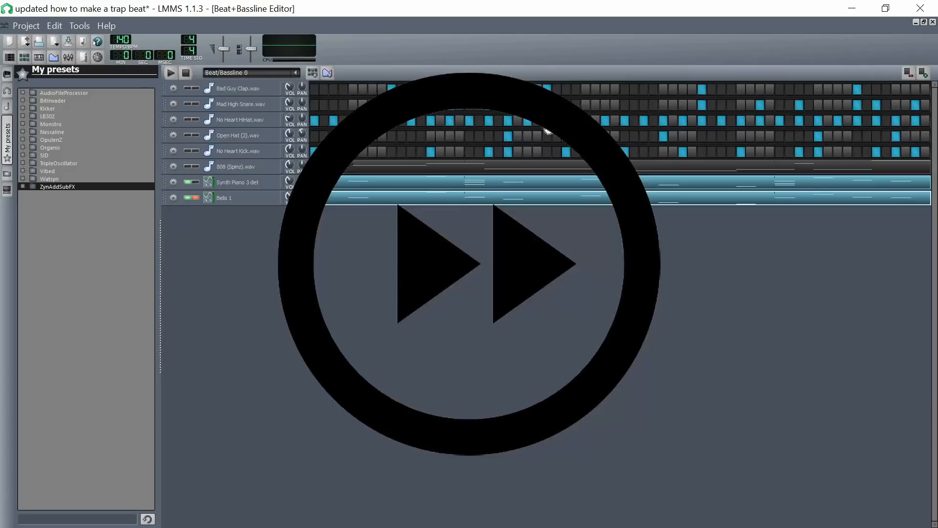
# Transpose the whole Bells 1 melody up one octave, audition it and close the piano roll
pyautogui.rightClick(331, 203)
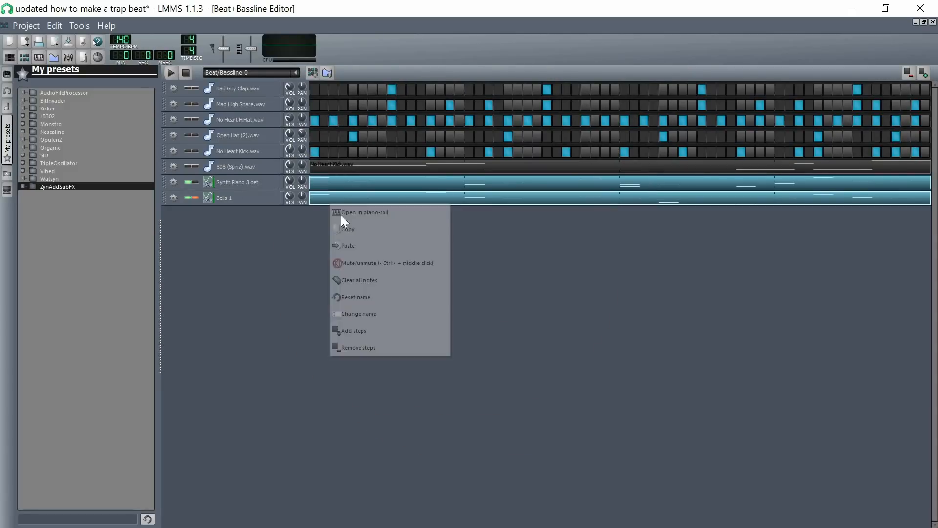
pyautogui.click(345, 213)
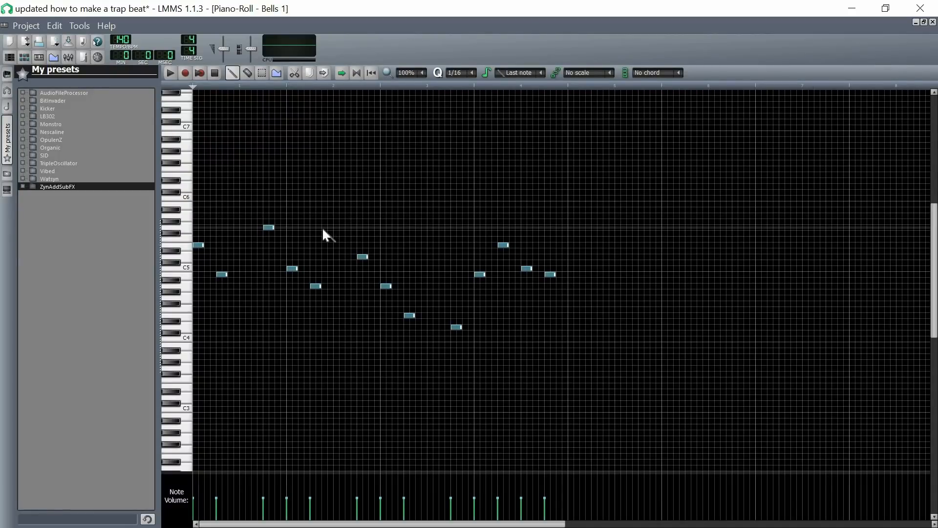
pyautogui.hotkey('ctrl', 'Up')
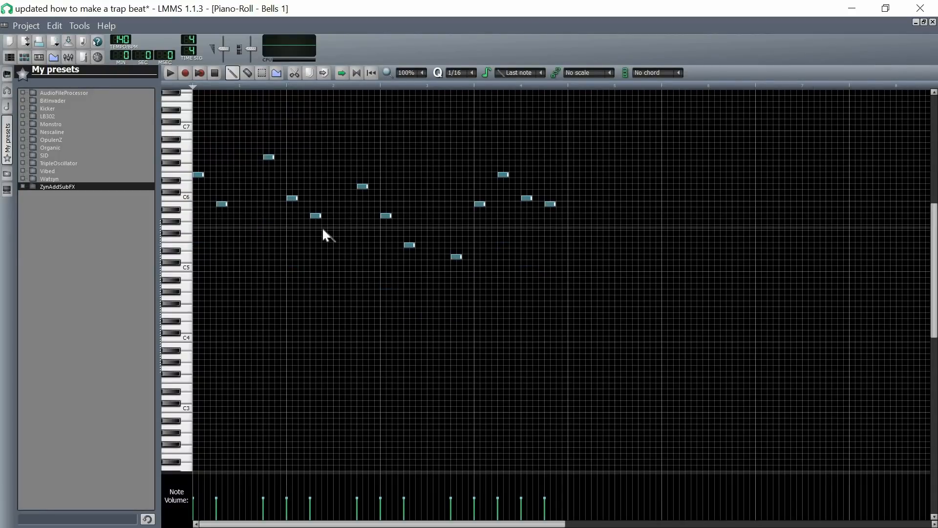
pyautogui.click(170, 74)
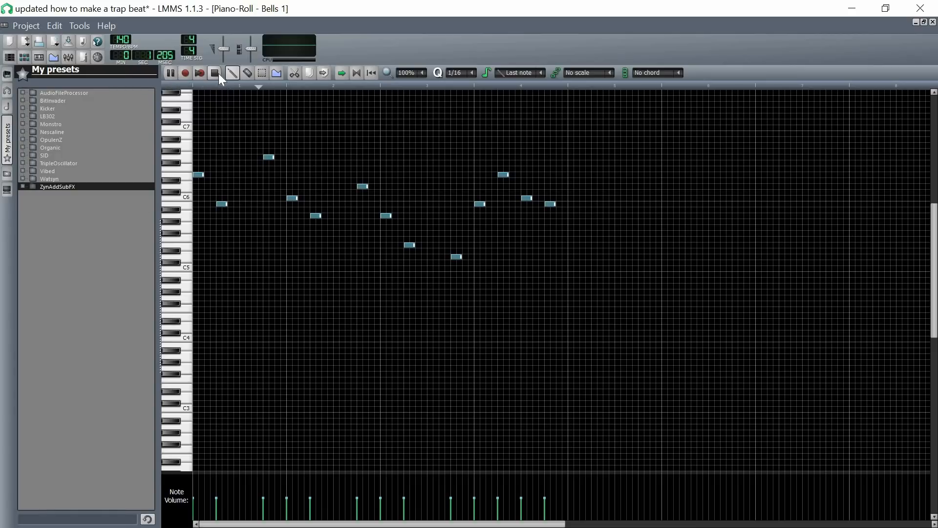
pyautogui.click(219, 74)
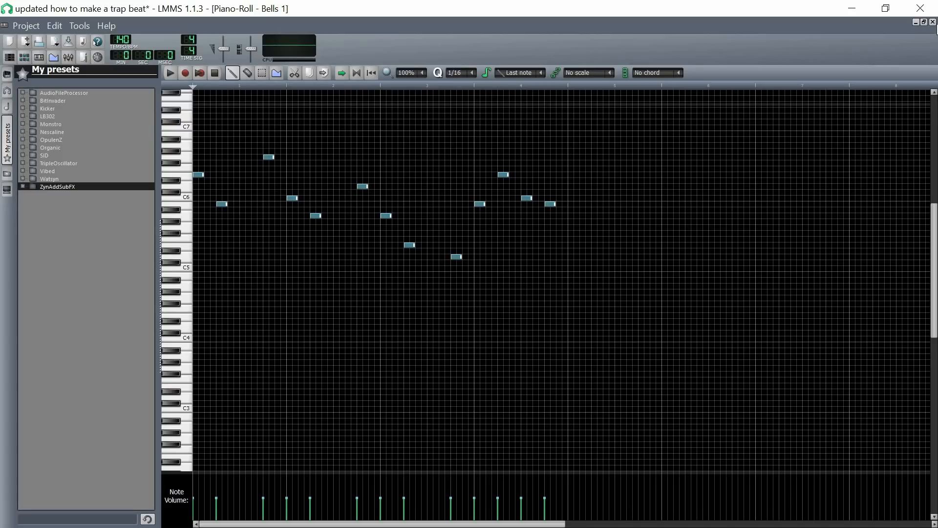
pyautogui.click(933, 22)
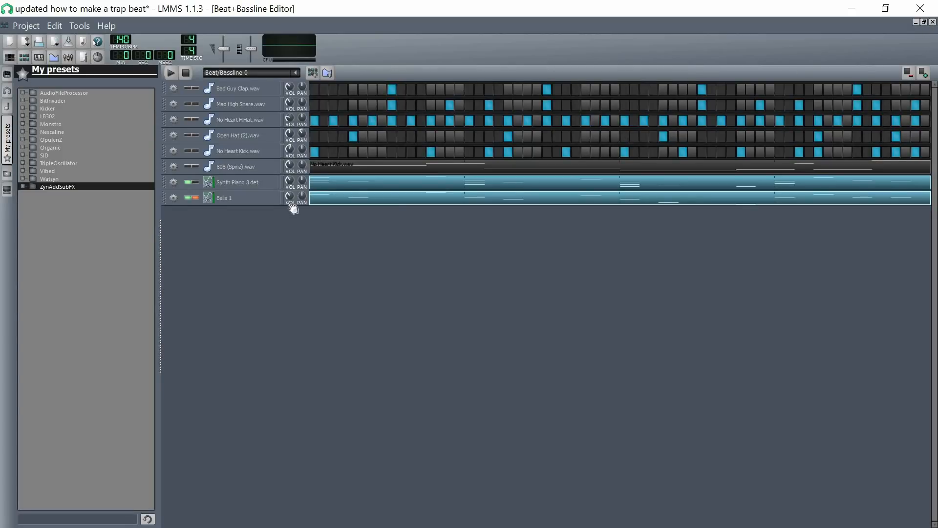
# Set the Bells 1 volume to 65.8% while the piano and bells play, and turn off the Bells solo
pyautogui.click(171, 73)
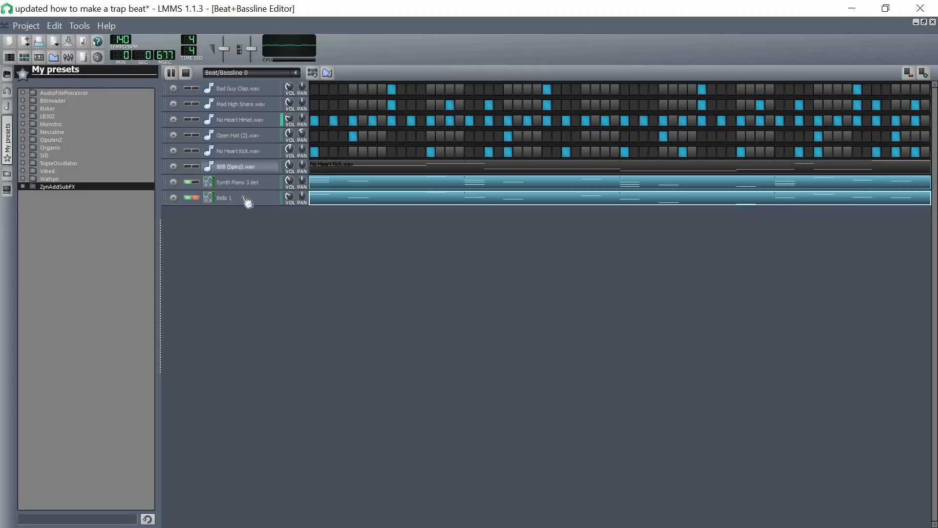
pyautogui.moveTo(290, 197)
pyautogui.mouseDown()
pyautogui.moveTo(290, 182)
pyautogui.moveTo(289, 199)
pyautogui.mouseUp()
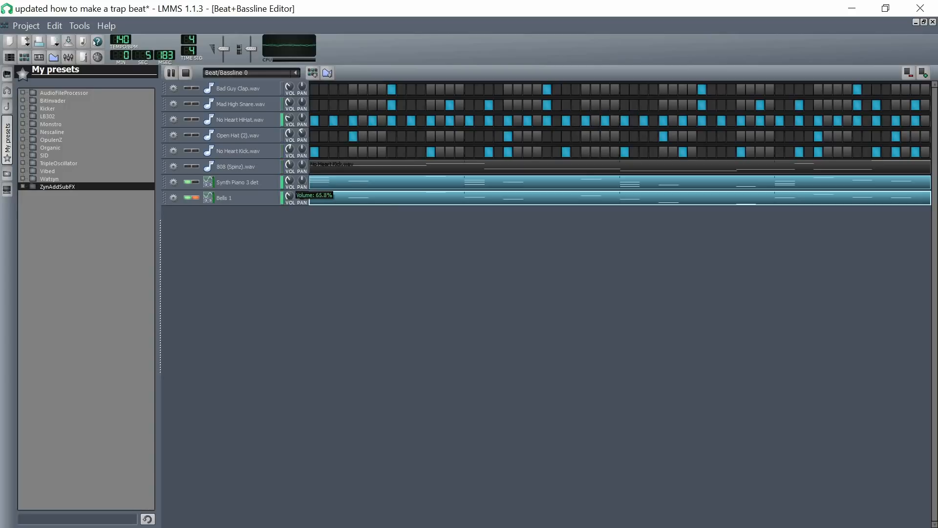
pyautogui.click(187, 71)
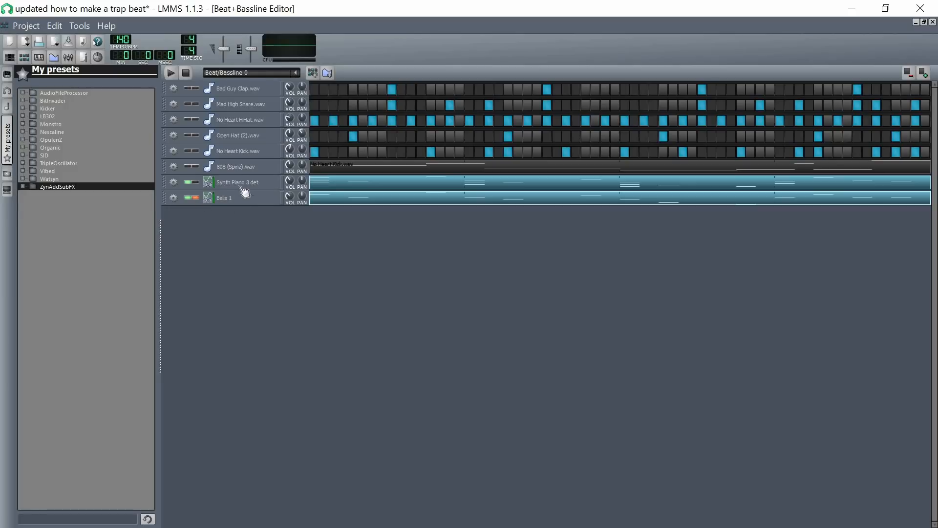
pyautogui.rightClick(200, 197)
pyautogui.click(192, 205)
pyautogui.click(197, 198)
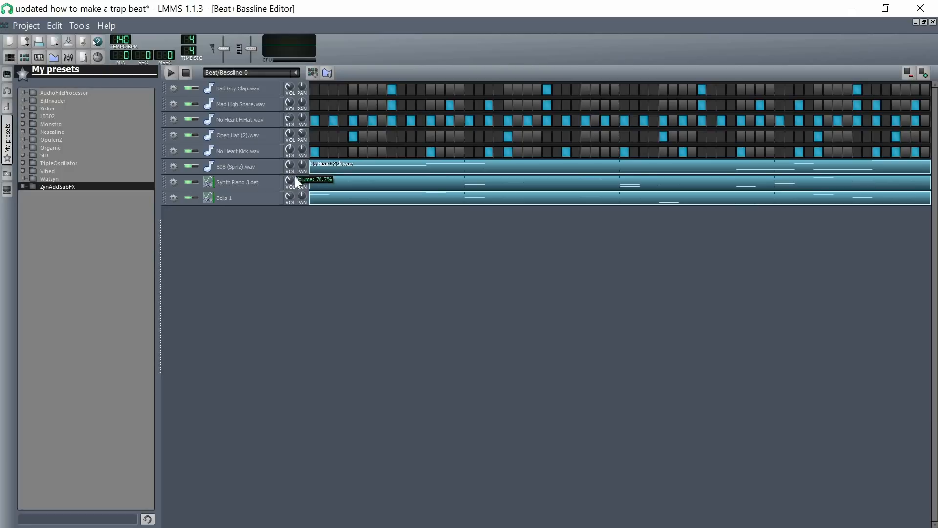
# In the No Heart HiHat pattern, add three hits at 1/32 quantization between the fourth and fifth notes
pyautogui.rightClick(345, 122)
pyautogui.click(365, 131)
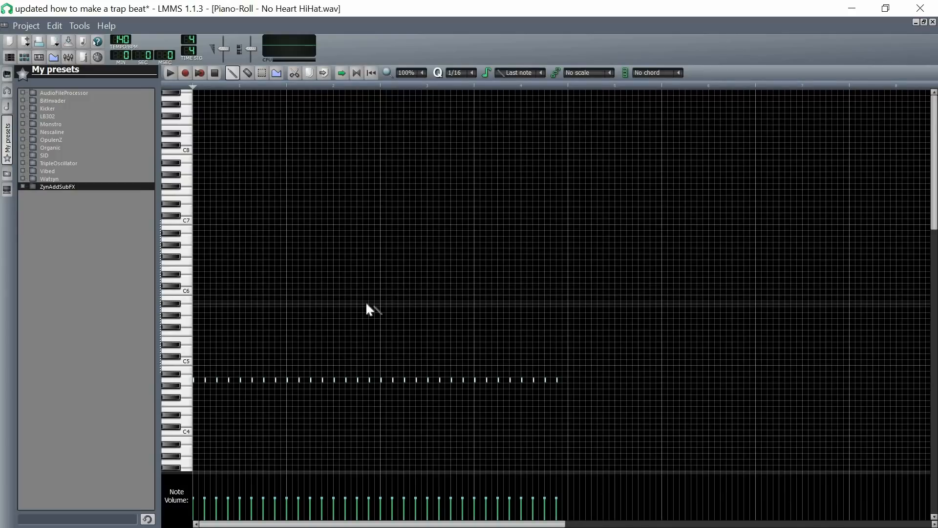
pyautogui.scroll(-1, 367, 308)
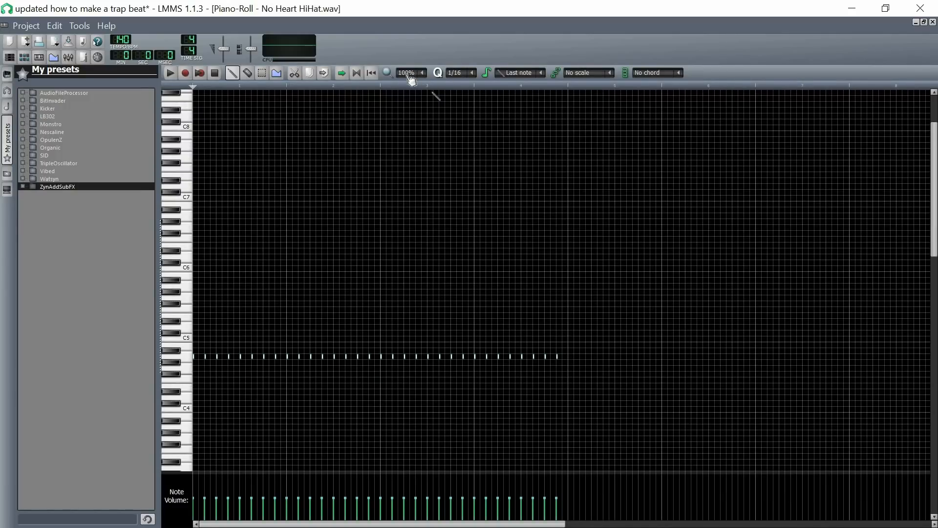
pyautogui.scroll(-1, 411, 73)
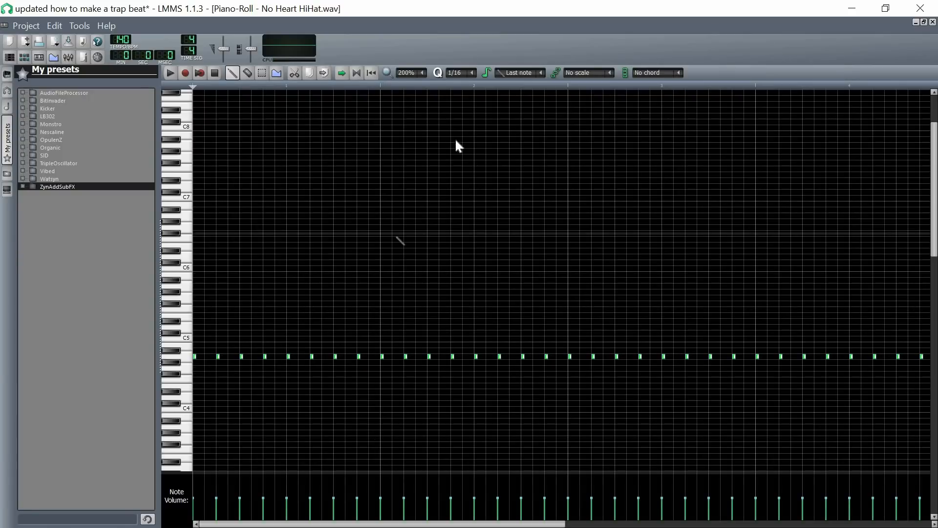
pyautogui.scroll(-1, 456, 73)
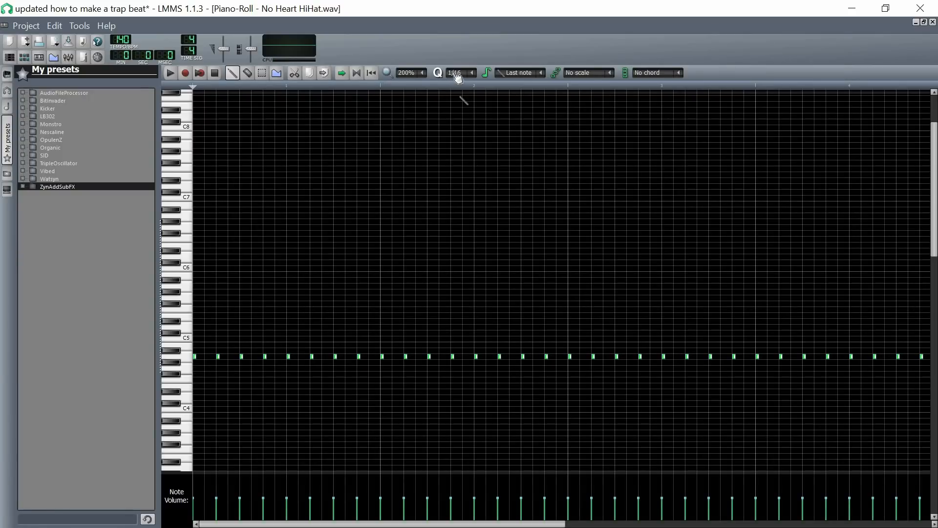
pyautogui.click(273, 356)
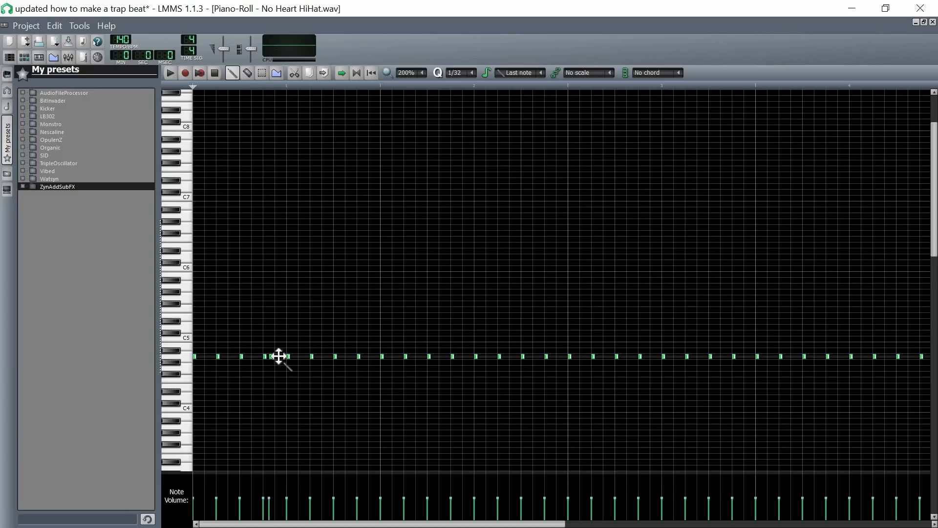
pyautogui.click(276, 356)
pyautogui.click(281, 356)
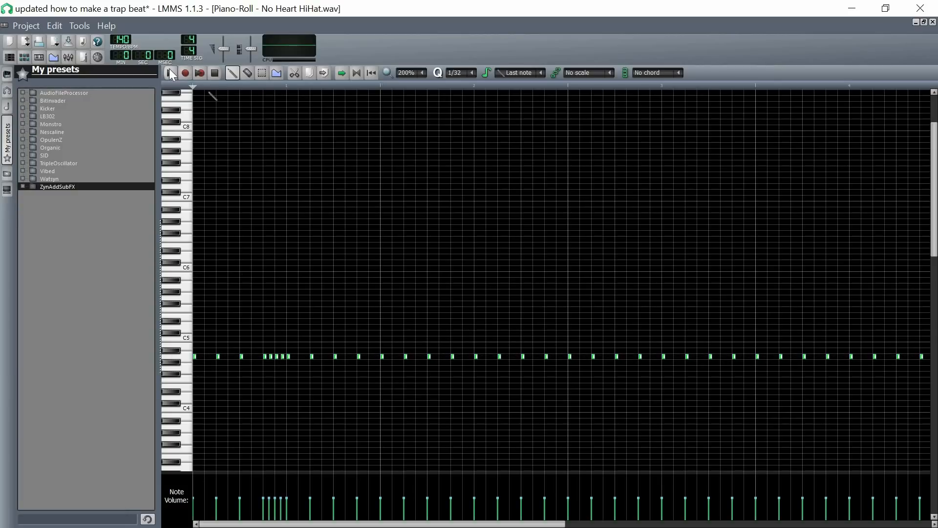
# Stop playback and remove the three extra hi-hat hits between the fourth and fifth notes
pyautogui.click(214, 73)
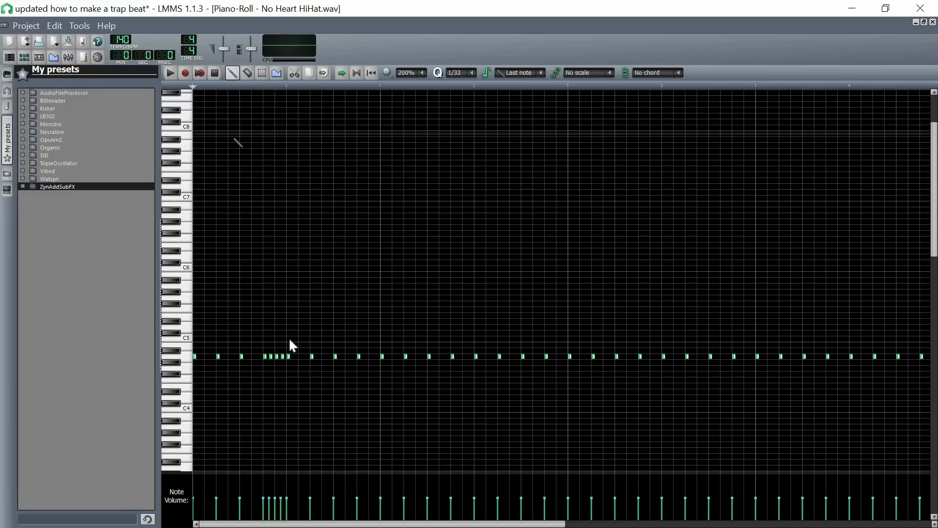
pyautogui.rightClick(271, 357)
pyautogui.rightClick(276, 356)
pyautogui.rightClick(283, 357)
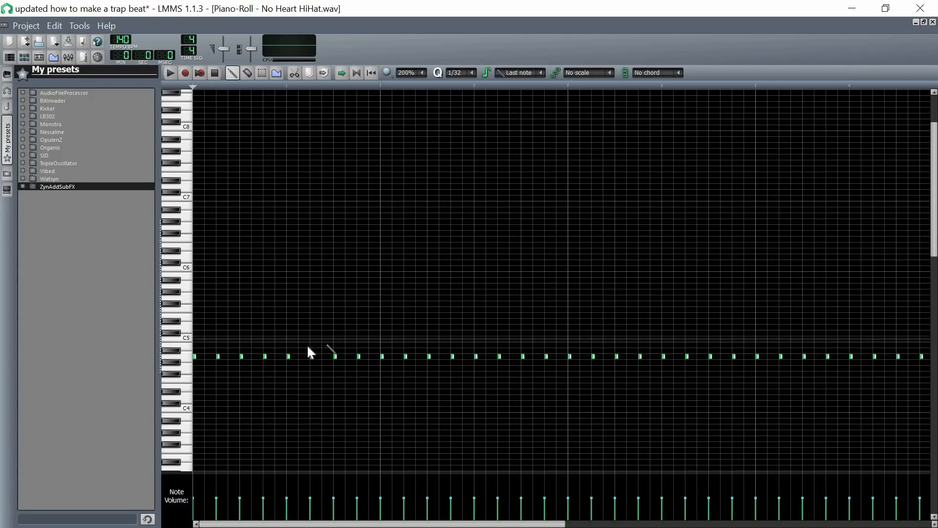
# Fill the gaps between the third and fourth and the twelfth and thirteenth main hi-hat notes with three 1/32 hits each
pyautogui.click(255, 356)
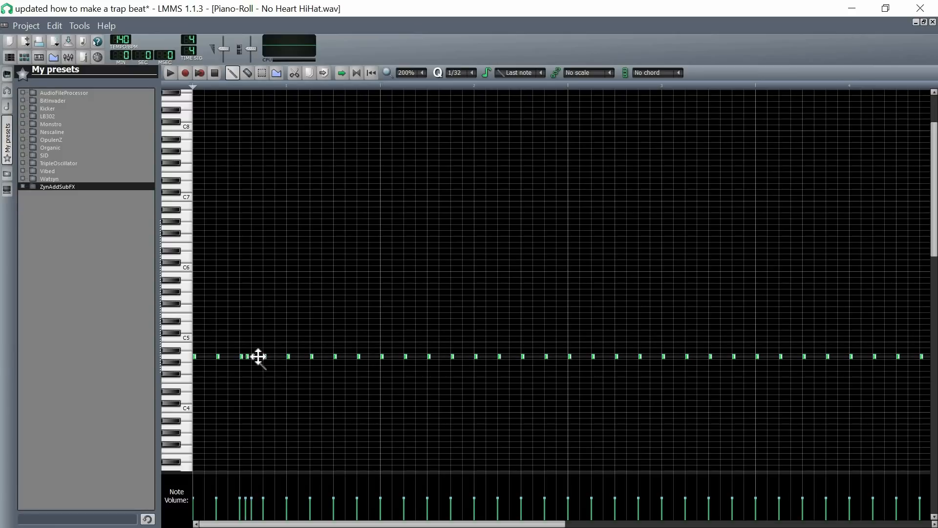
pyautogui.click(260, 356)
pyautogui.click(459, 356)
pyautogui.click(464, 356)
pyautogui.click(471, 356)
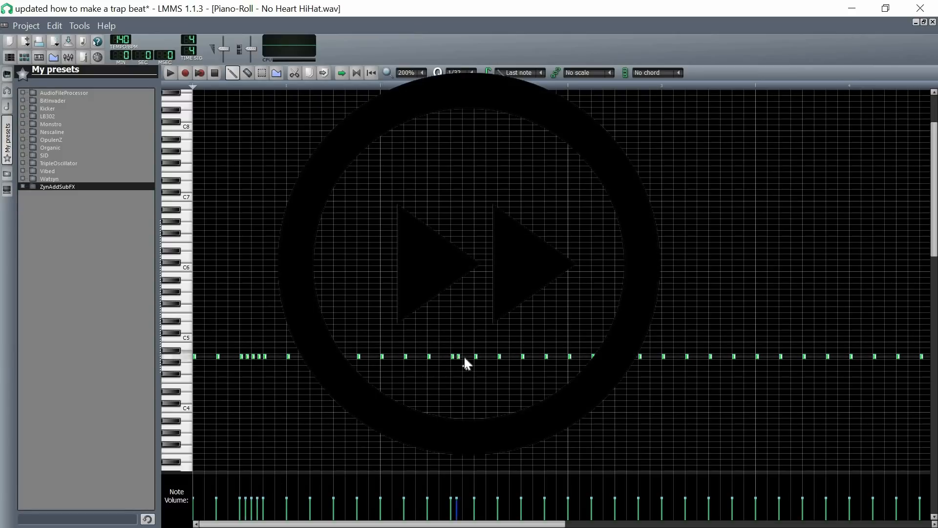
# Audition the hi-hats and add a roll between the nineteenth and twentieth main notes, keeping only its middle hit
pyautogui.click(170, 72)
pyautogui.click(623, 356)
pyautogui.click(628, 357)
pyautogui.click(635, 356)
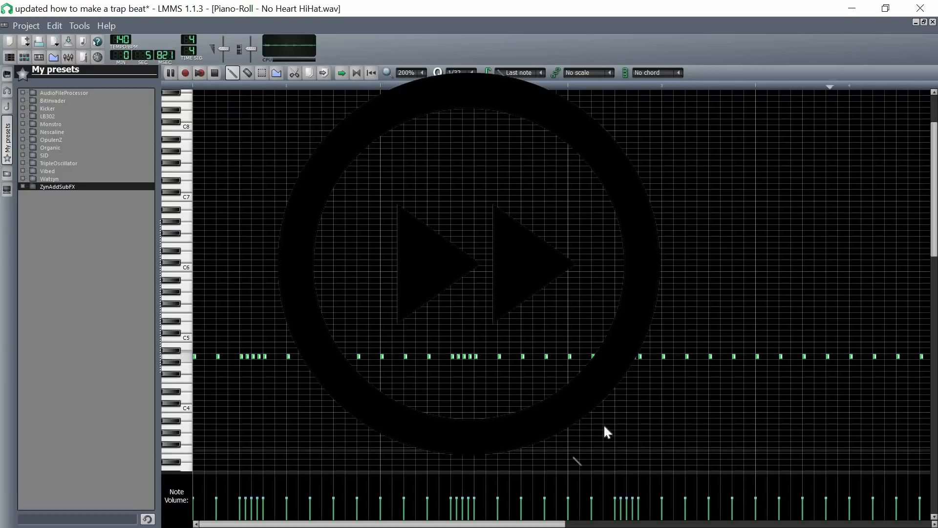
pyautogui.rightClick(622, 357)
pyautogui.rightClick(634, 356)
pyautogui.press('space')
# Add single hits midway after the last two main hi-hat notes and a three-hit 1/32 roll between the twenty-eighth and twenty-ninth
pyautogui.moveTo(448, 524); pyautogui.dragTo(488, 524)
pyautogui.click(810, 357)
pyautogui.click(833, 357)
pyautogui.click(733, 357)
pyautogui.click(739, 357)
pyautogui.click(744, 357)
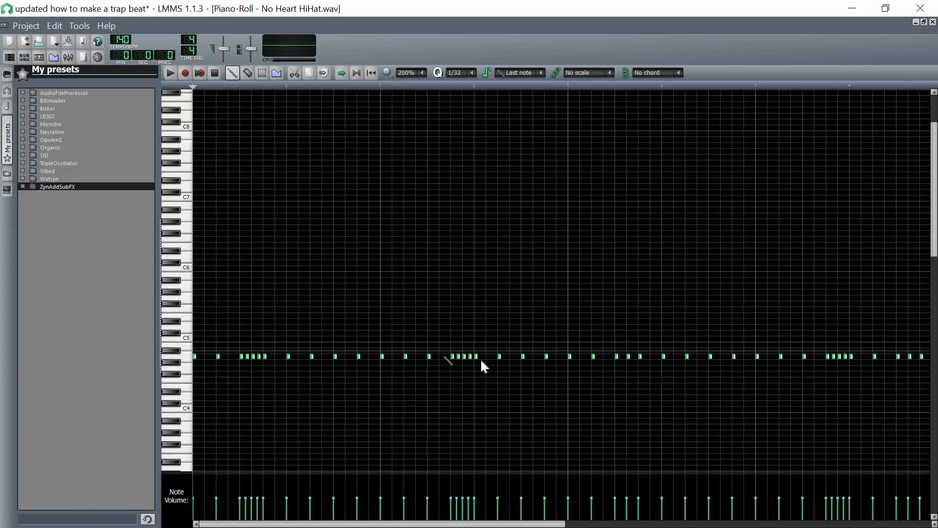
# Close the piano roll and lower the No Heart HiHat volume while the whole beat plays
pyautogui.click(932, 23)
pyautogui.click(166, 72)
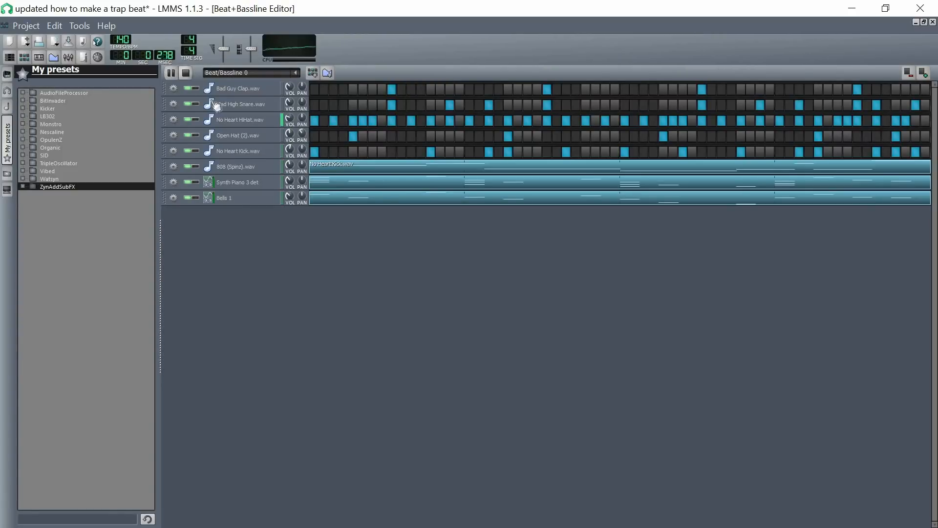
pyautogui.moveTo(290, 119); pyautogui.dragTo(292, 134)
pyautogui.click(187, 73)
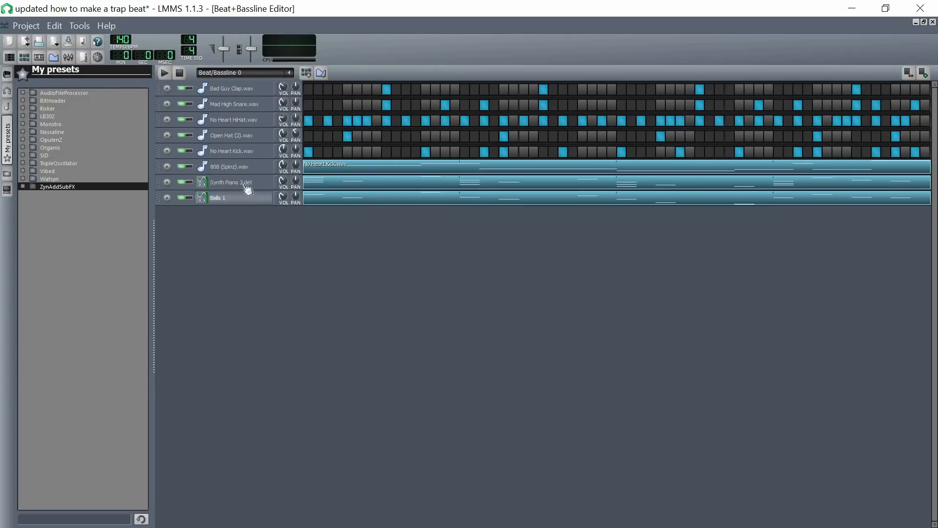
# Add new beat/basslines up to Beat/Bassline 7 and switch back to Beat/Bassline 0
pyautogui.click(305, 76)
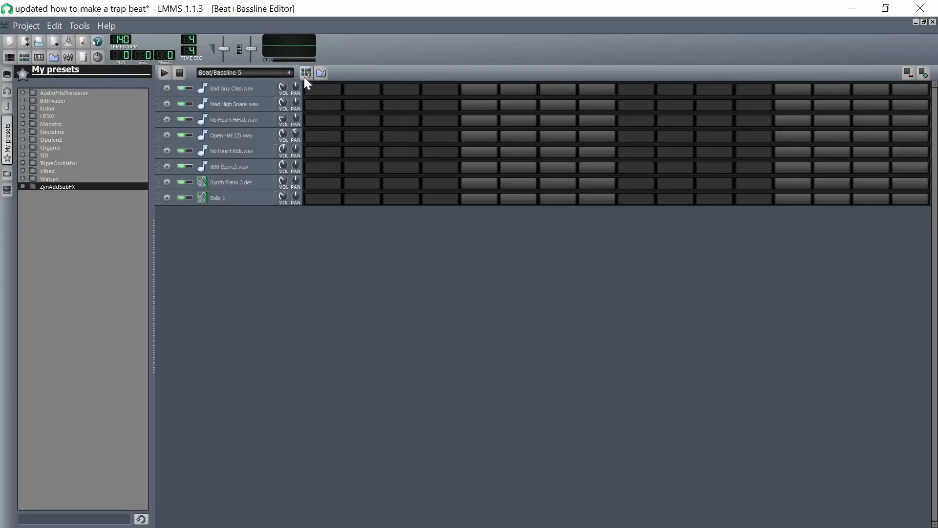
pyautogui.click(305, 74)
pyautogui.click(305, 74)
pyautogui.click(289, 72)
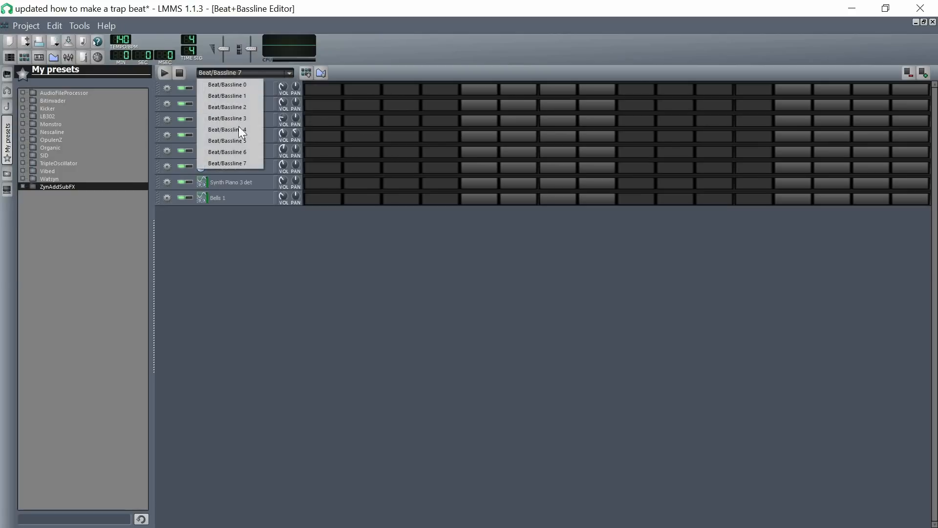
pyautogui.click(242, 86)
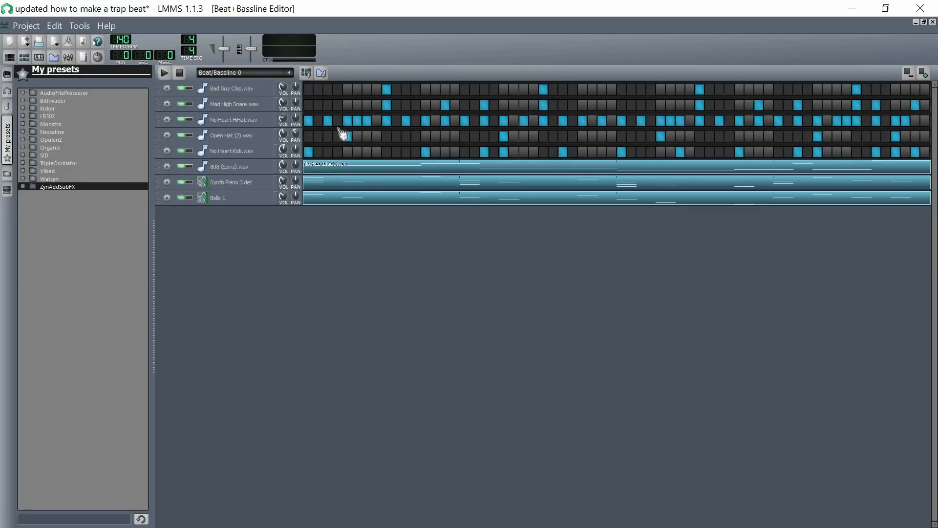
# Copy the Mad High Snare pattern from Beat/Bassline 0 and paste it into the same track of Beat/Bassline 1
pyautogui.rightClick(343, 105)
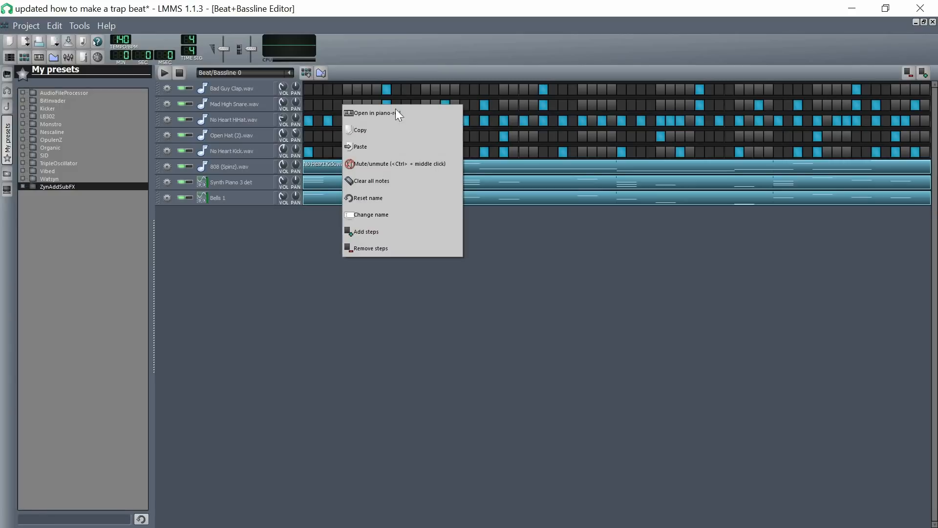
pyautogui.click(371, 131)
pyautogui.scroll(-1, 283, 79)
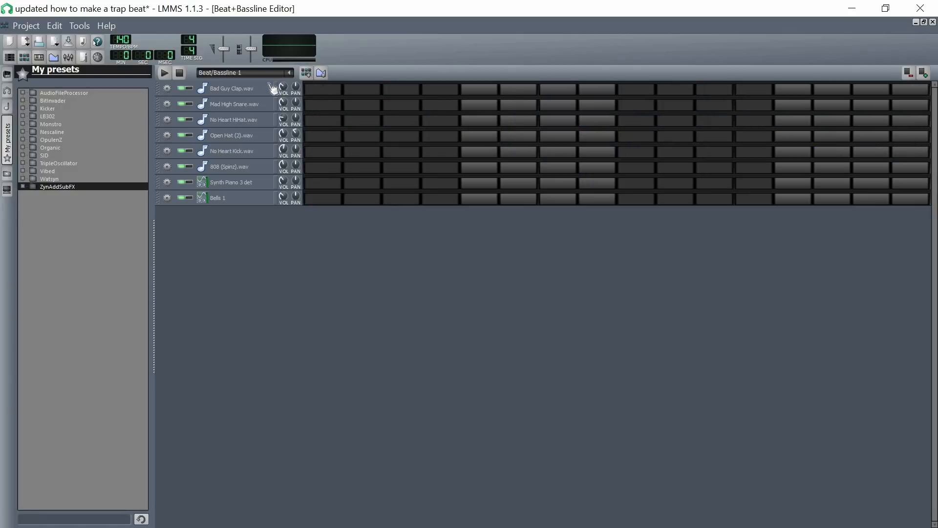
pyautogui.rightClick(318, 105)
pyautogui.click(364, 147)
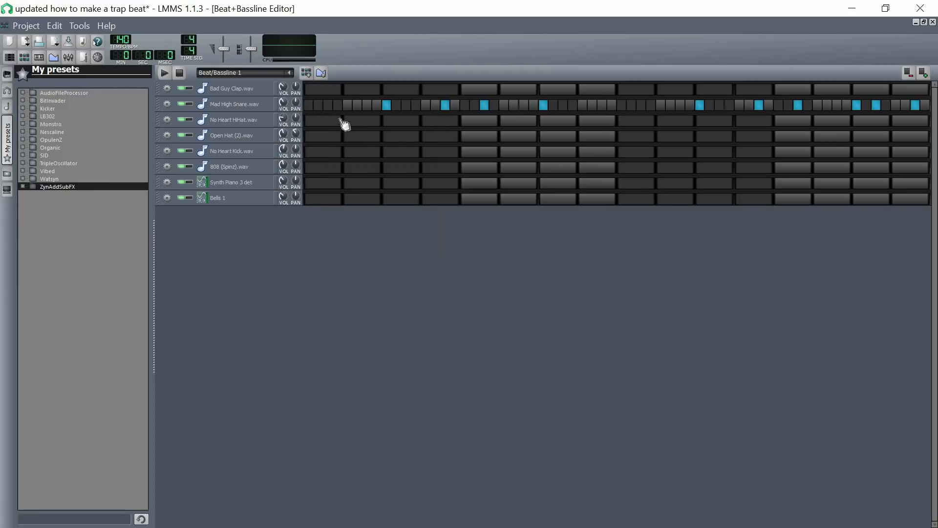
# Clear all Mad High Snare notes from Beat/Bassline 0
pyautogui.click(292, 79)
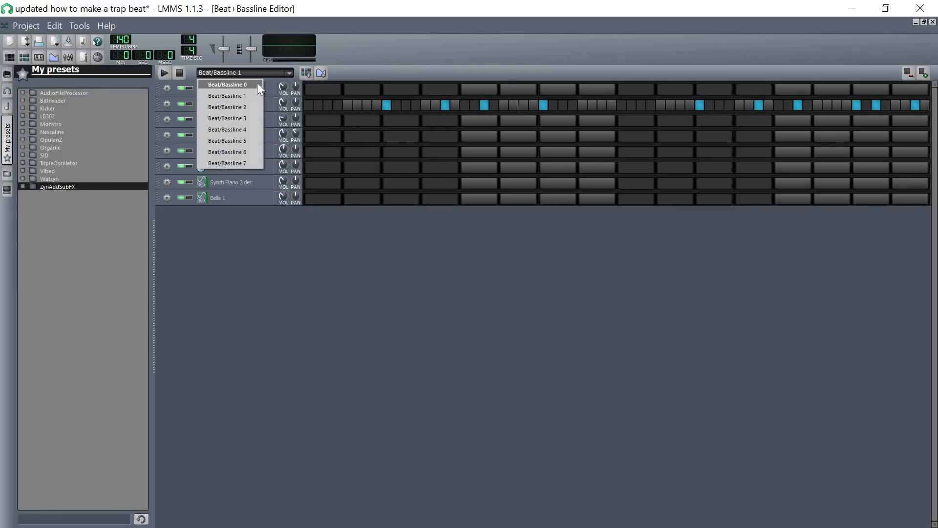
pyautogui.click(257, 84)
pyautogui.rightClick(358, 109)
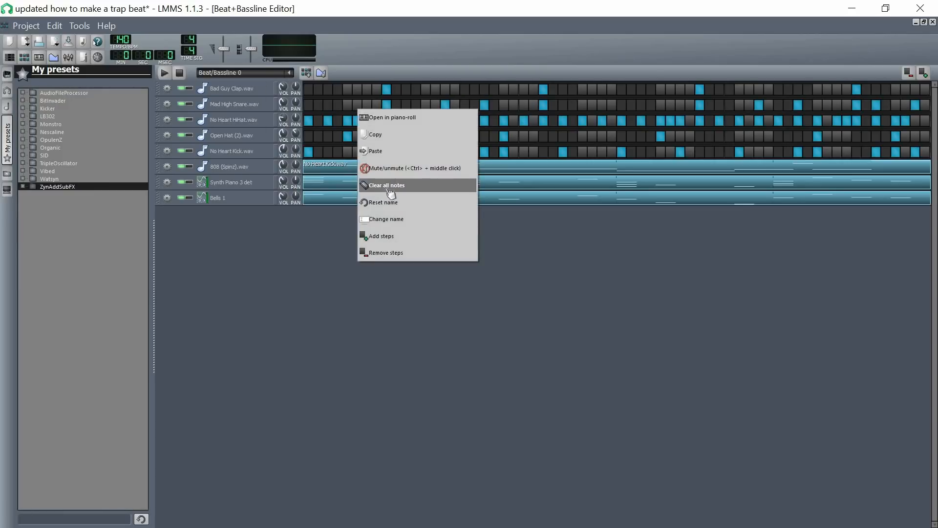
pyautogui.click(386, 186)
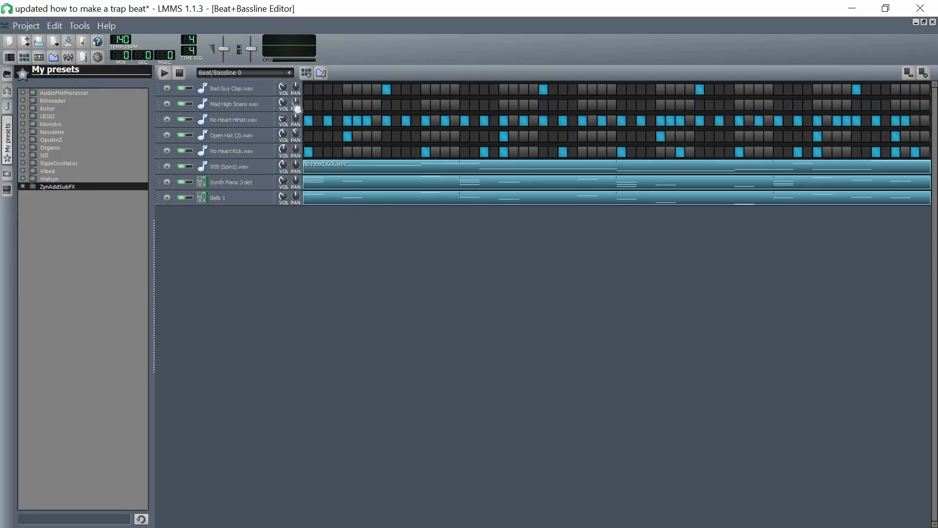
# Copy the No Heart HiHat pattern from Beat/Bassline 0 into the same track of Beat/Bassline 2
pyautogui.click(261, 74)
pyautogui.click(292, 72)
pyautogui.click(245, 87)
pyautogui.rightClick(393, 121)
pyautogui.click(430, 148)
pyautogui.doubleClick(232, 71)
pyautogui.rightClick(322, 123)
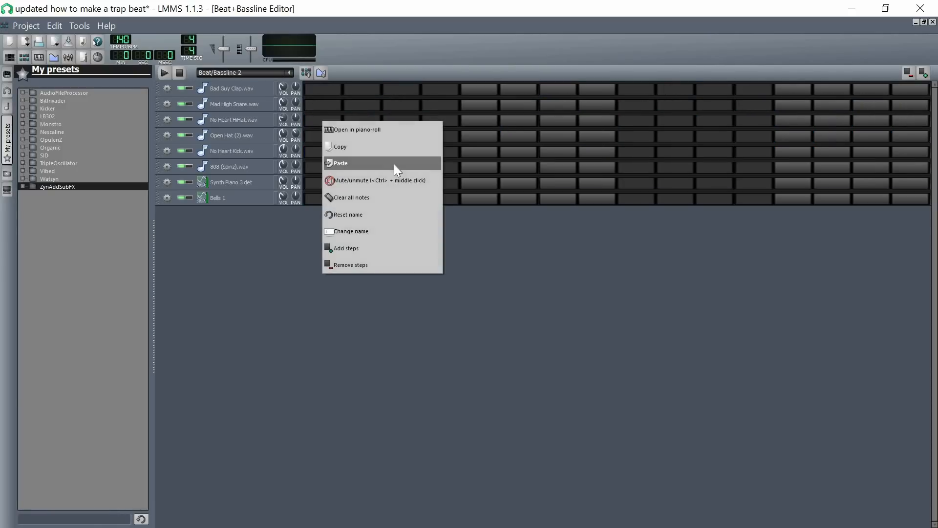
pyautogui.click(357, 164)
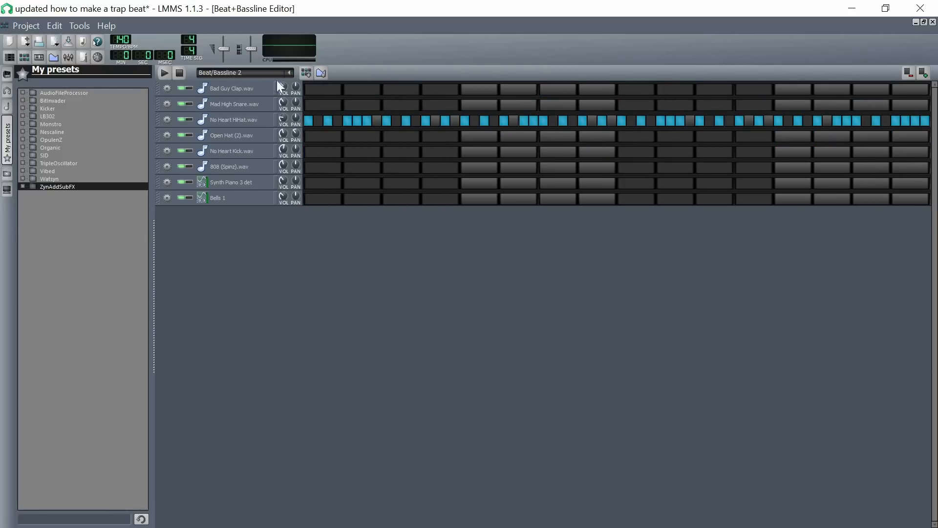
# Clear all No Heart HiHat notes from Beat/Bassline 0
pyautogui.click(288, 73)
pyautogui.click(255, 86)
pyautogui.rightClick(342, 113)
pyautogui.rightClick(319, 125)
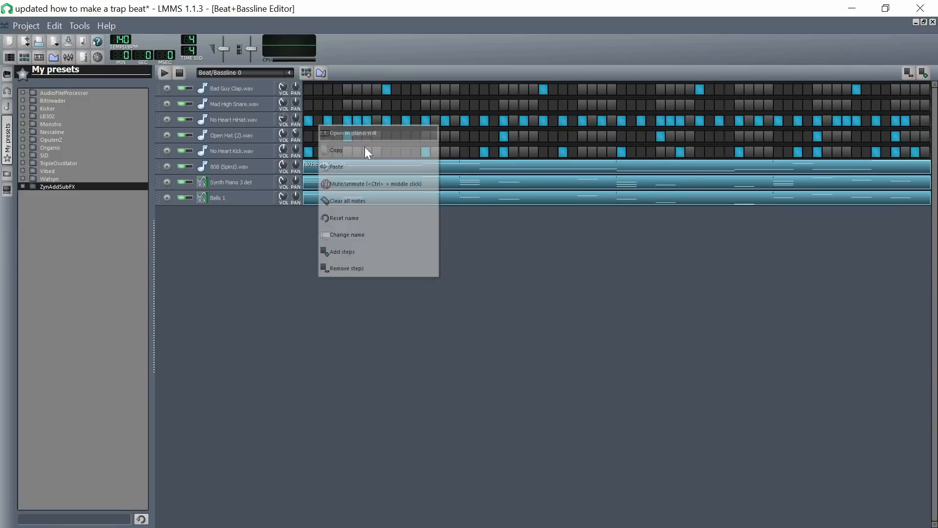
pyautogui.click(347, 200)
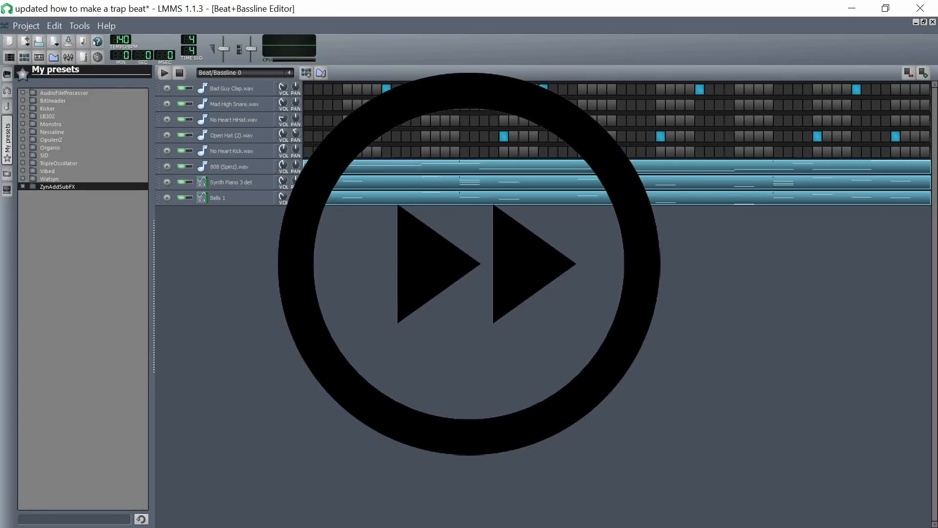
# Move the open hat, kick, 808, piano and bells patterns into Beat/Bassline 3 to 7, one each, and look through them
pyautogui.rightClick(341, 168)
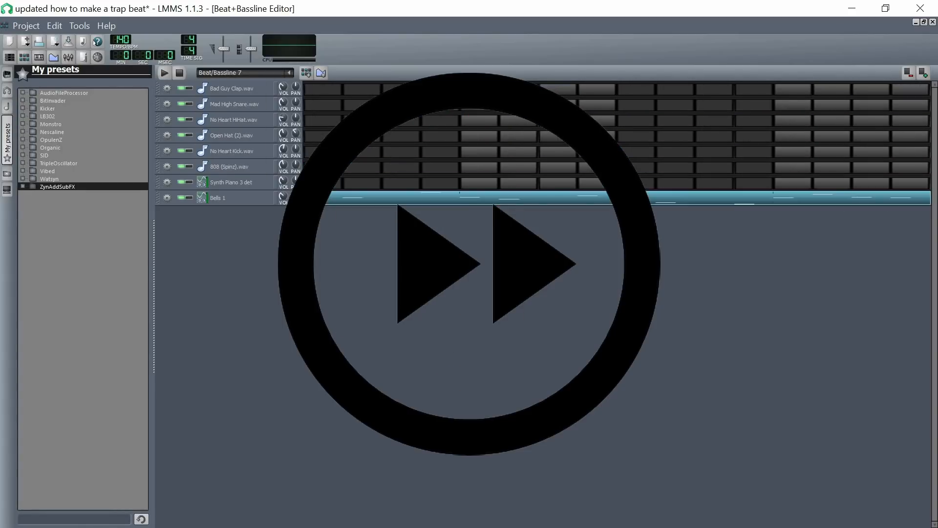
pyautogui.scroll(-7, 237, 73)
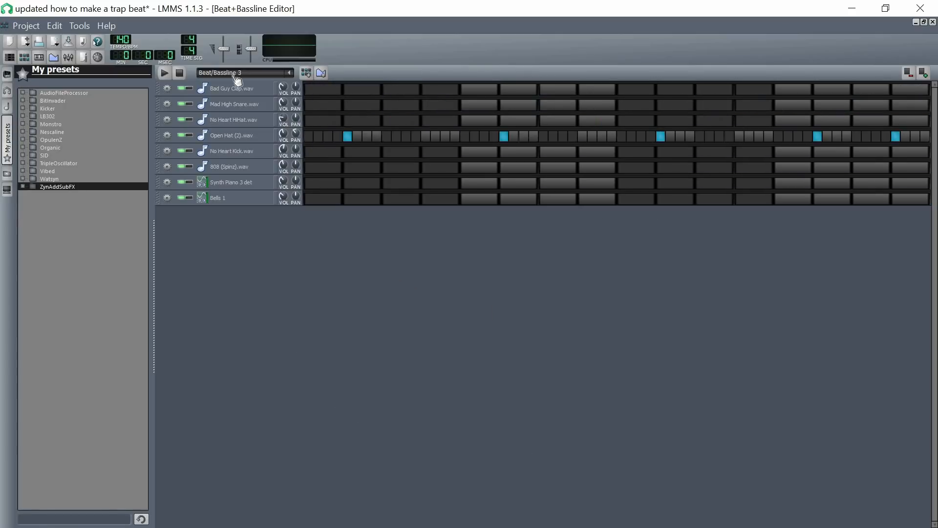
# In the Song-Editor, rename the Beat/Bassline 0 track as clap
pyautogui.click(23, 58)
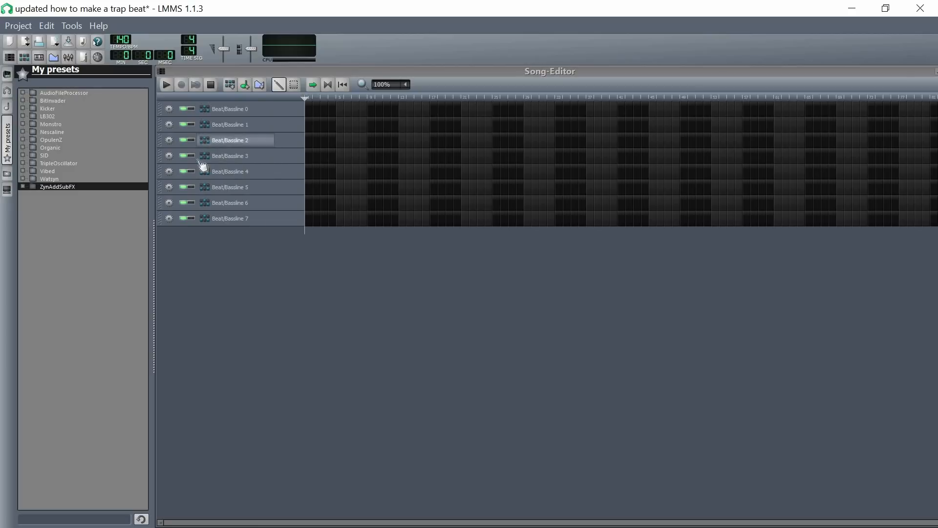
pyautogui.doubleClick(245, 117)
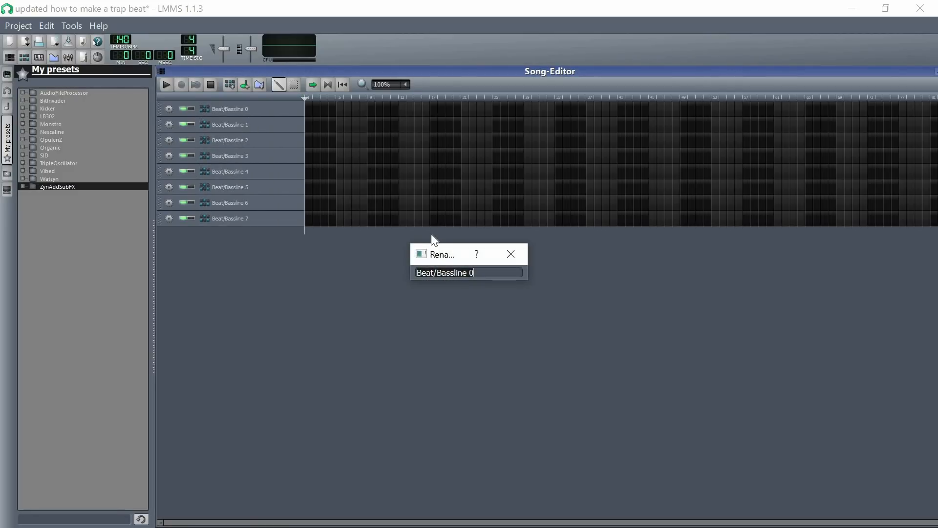
pyautogui.press('BackSpace')
pyautogui.write('clap')
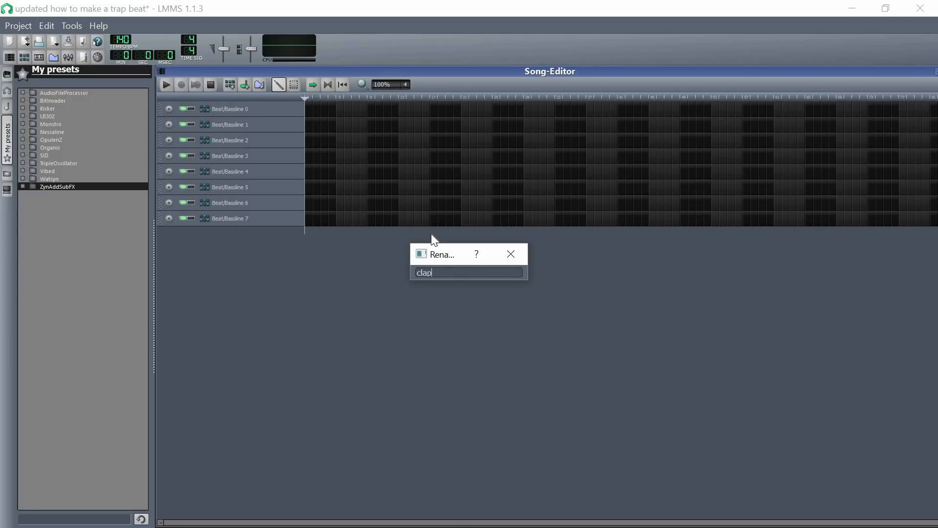
pyautogui.press('Return')
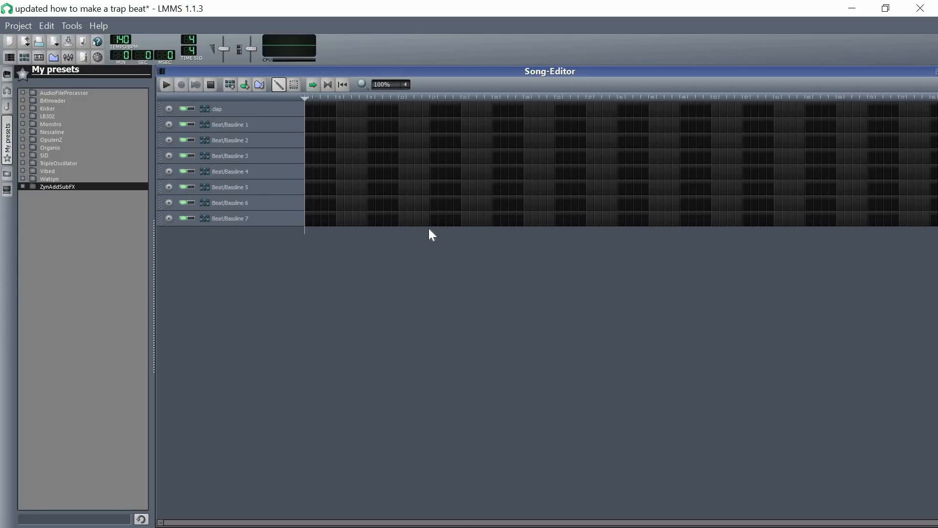
# Rename the Beat/Bassline 1 to 7 tracks as snare, hihat, open hihat, kick, 808, chords and bells
pyautogui.doubleClick(237, 125)
pyautogui.press('BackSpace')
pyautogui.write('snare')
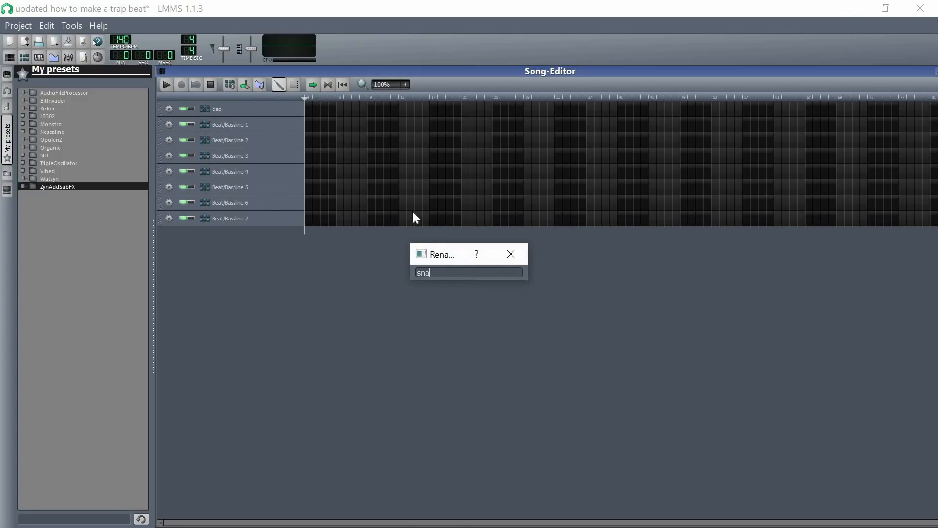
pyautogui.press('Return')
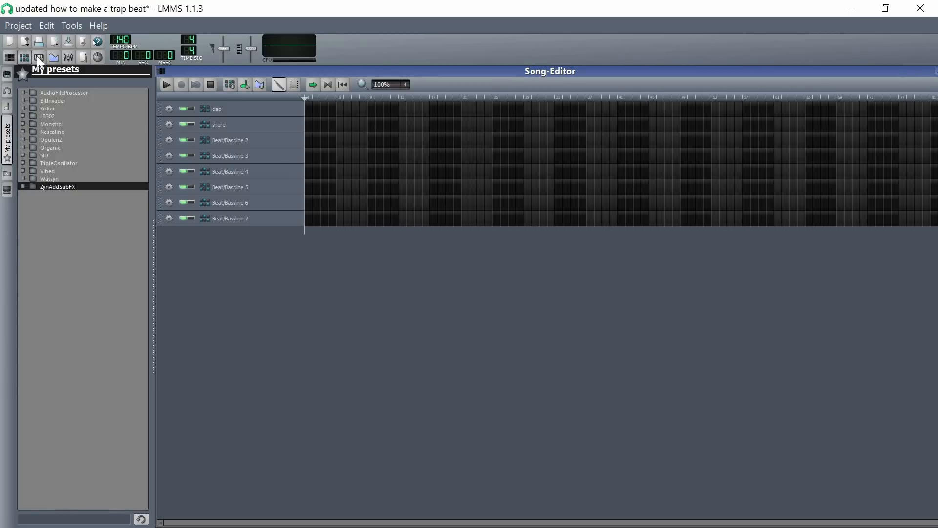
pyautogui.click(38, 57)
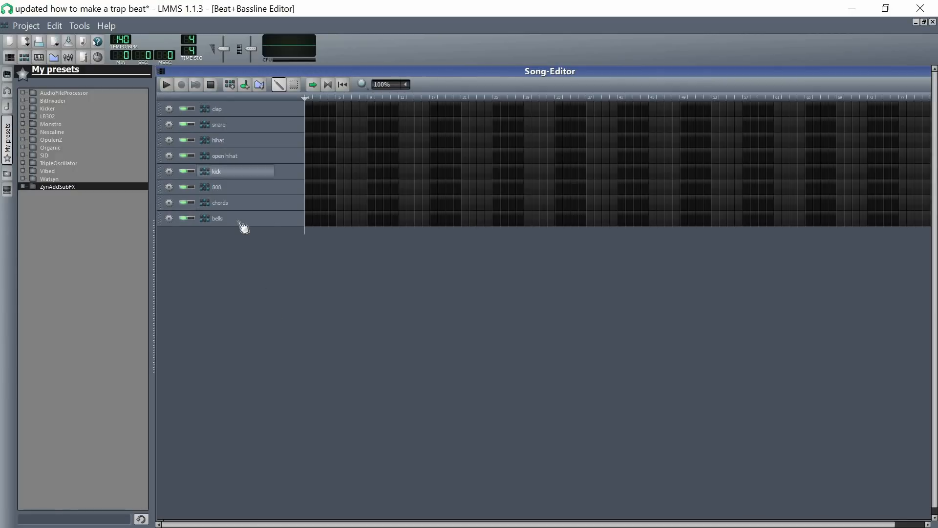
# Place a chords clip spanning bar 1 to bar 25 and an 808 clip spanning bar 9 to bar 25
pyautogui.click(311, 206)
pyautogui.moveTo(334, 202); pyautogui.dragTo(492, 206)
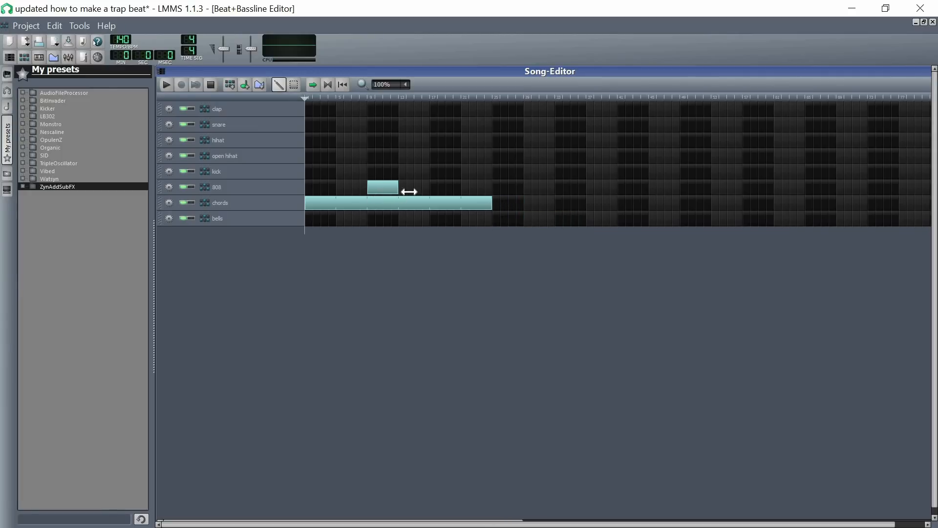
pyautogui.moveTo(409, 191); pyautogui.dragTo(492, 191)
# Place kick and open hihat clips from bar 9 to bar 25, aligned with the 808 clip
pyautogui.click(369, 170)
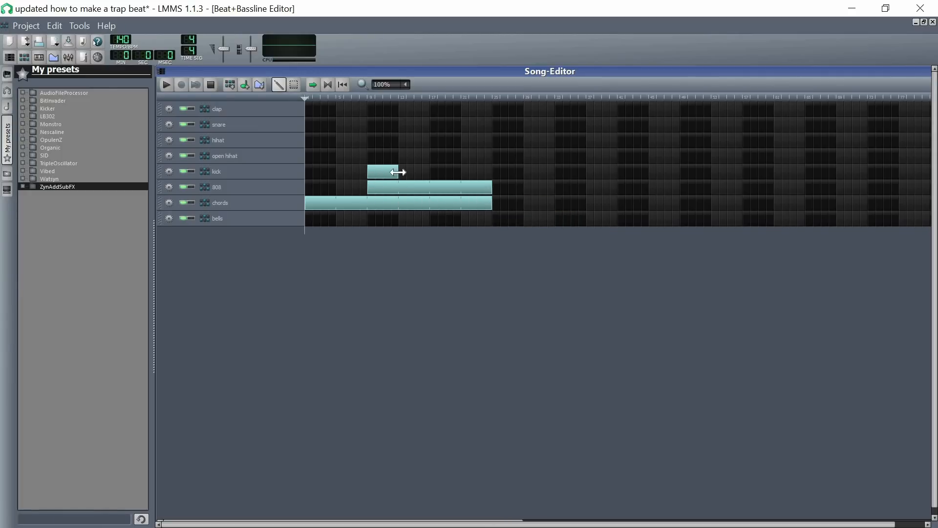
pyautogui.moveTo(398, 172); pyautogui.dragTo(492, 172)
pyautogui.click(378, 156)
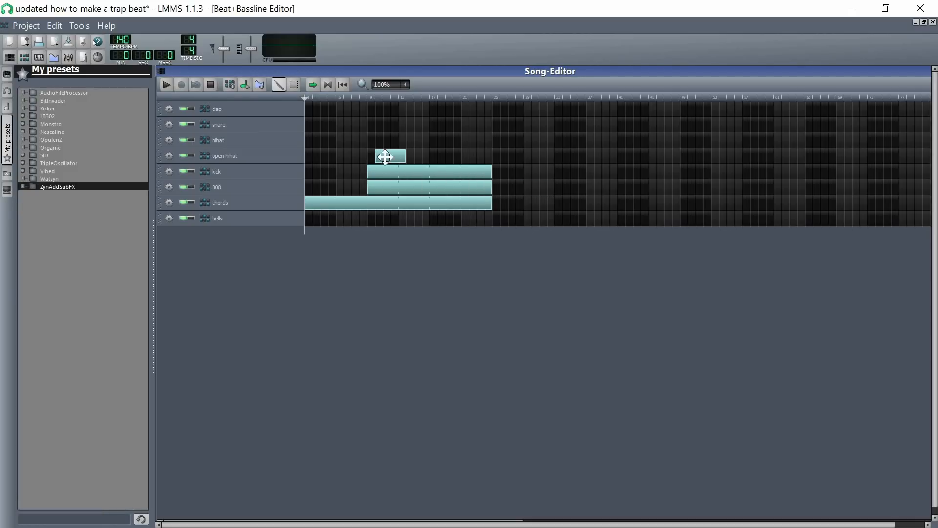
pyautogui.click(400, 162)
pyautogui.moveTo(391, 157); pyautogui.dragTo(492, 161)
# Place a hihat clip from bar 9 to bar 25, matching the open hihat clip
pyautogui.click(369, 142)
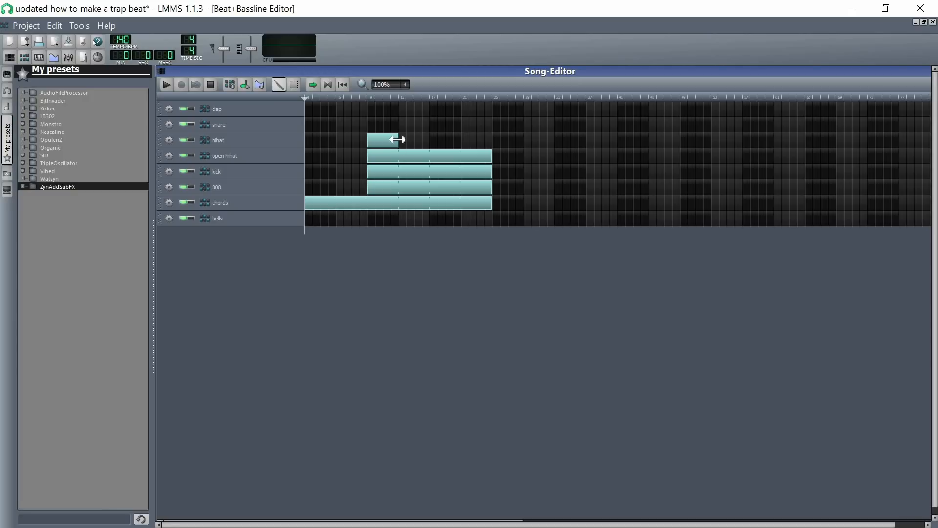
pyautogui.moveTo(397, 139); pyautogui.dragTo(492, 141)
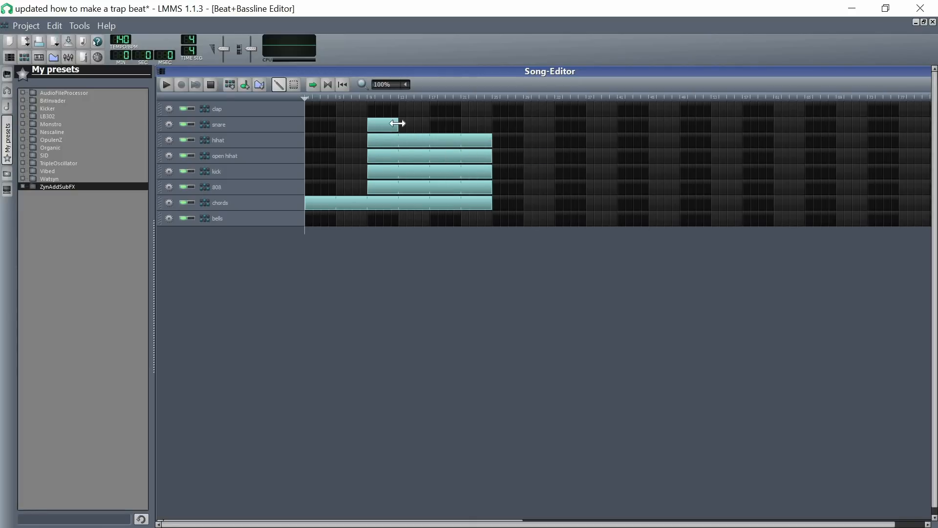
# Extend the snare clip to bar 25 and place a matching clap clip from bar 9 to bar 25
pyautogui.moveTo(397, 123); pyautogui.dragTo(492, 128)
pyautogui.click(375, 111)
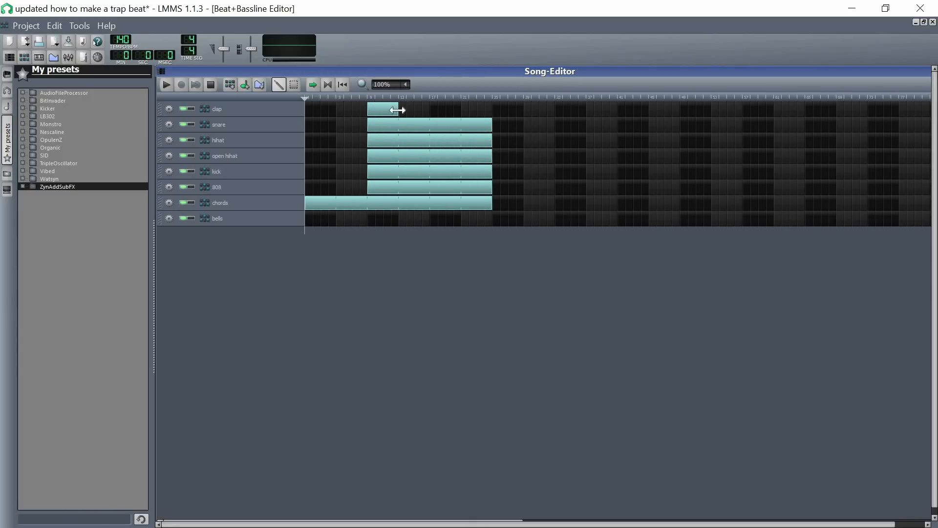
pyautogui.moveTo(397, 109); pyautogui.dragTo(492, 130)
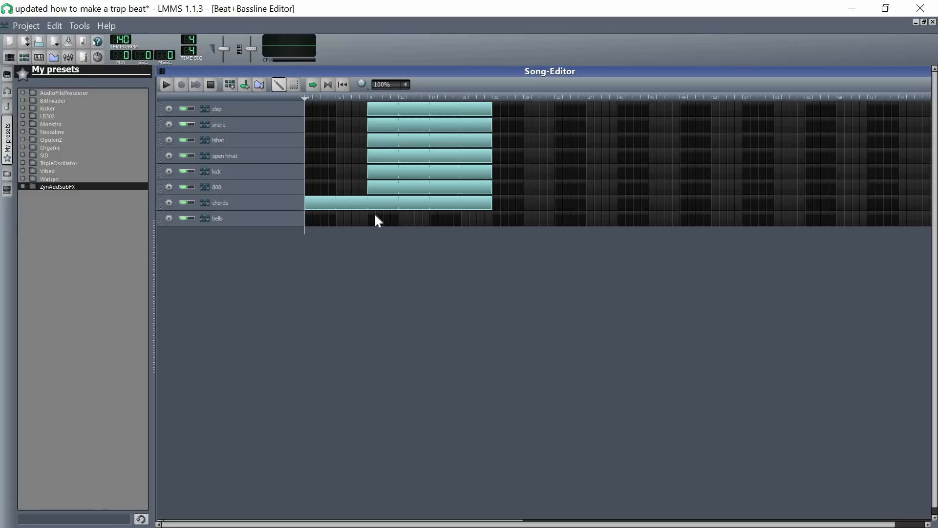
# Place a bells clip from bar 17 to bar 41 and extend the chords clip to bar 49
pyautogui.click(400, 217)
pyautogui.rightClick(412, 218)
pyautogui.click(447, 244)
pyautogui.moveTo(492, 223); pyautogui.dragTo(680, 205)
# Add a second set of 808, kick, open hihat, hihat, snare and clap clips from bar 33 to bar 49
pyautogui.click(560, 188)
pyautogui.moveTo(584, 189); pyautogui.dragTo(680, 197)
pyautogui.click(560, 172)
pyautogui.moveTo(584, 173); pyautogui.dragTo(680, 179)
pyautogui.click(560, 109)
pyautogui.moveTo(585, 112); pyautogui.dragTo(680, 114)
pyautogui.click(560, 125)
pyautogui.click(560, 140)
pyautogui.moveTo(584, 126); pyautogui.dragTo(680, 144)
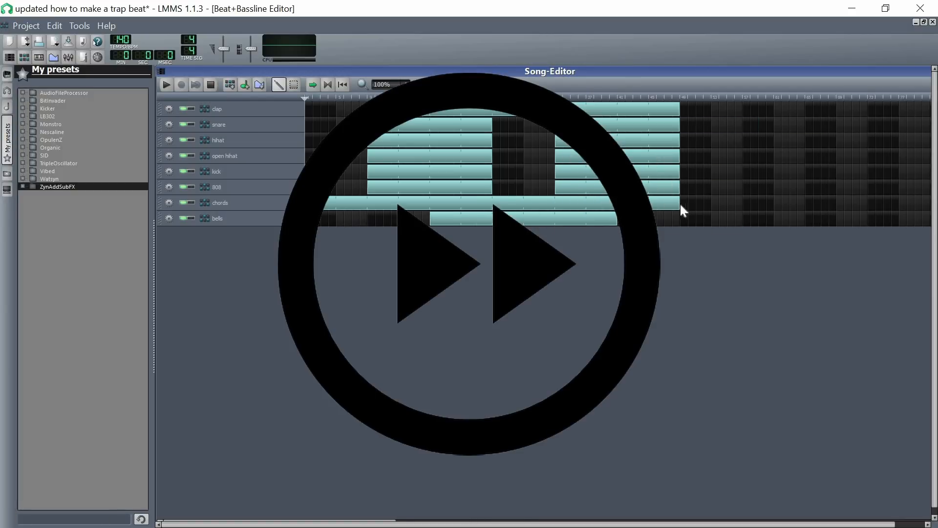
# Place 808 and clap clips from bar 57 to bar 73 and extend the chords clip to bar 65
pyautogui.click(747, 188)
pyautogui.moveTo(678, 204); pyautogui.dragTo(867, 191)
pyautogui.rightClick(769, 191)
pyautogui.click(746, 189)
pyautogui.click(746, 109)
pyautogui.moveTo(773, 111); pyautogui.dragTo(867, 112)
# Extend the 808 and clap clips starting at bar 33 to bar 57, and the hihat clip to bar 73
pyautogui.moveTo(679, 189); pyautogui.dragTo(743, 189)
pyautogui.moveTo(679, 112); pyautogui.dragTo(741, 136)
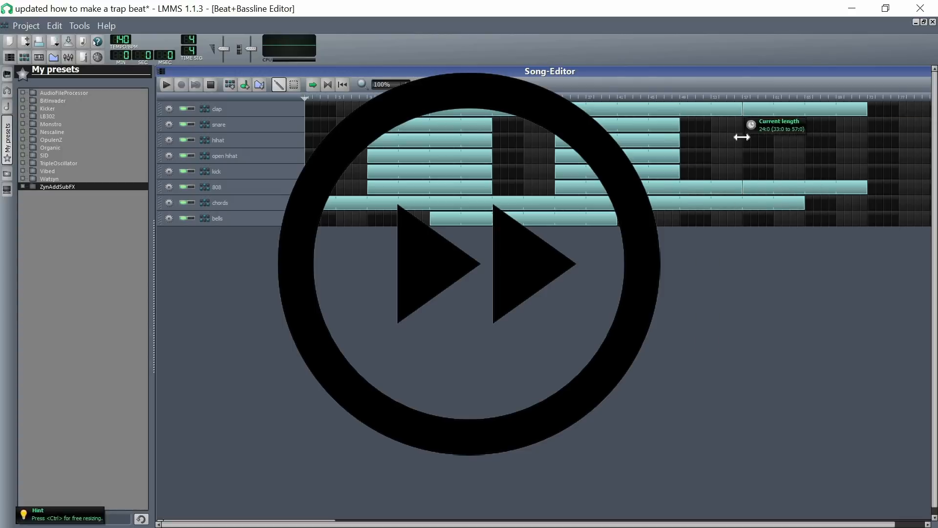
pyautogui.moveTo(679, 142); pyautogui.dragTo(867, 146)
# Place snare and kick clips from bar 57 to 73, open hihat and bells clips from bar 57 to 65, and extend the chords to bar 81
pyautogui.click(745, 169)
pyautogui.moveTo(772, 157); pyautogui.dragTo(805, 159)
pyautogui.click(746, 220)
pyautogui.moveTo(773, 221); pyautogui.dragTo(930, 206)
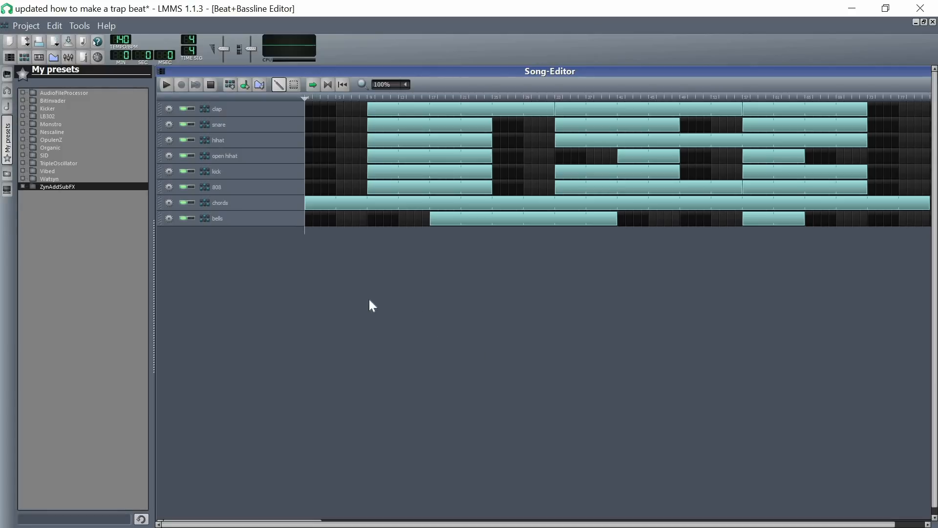
# Play the arranged song from the beginning to check it
pyautogui.click(167, 85)
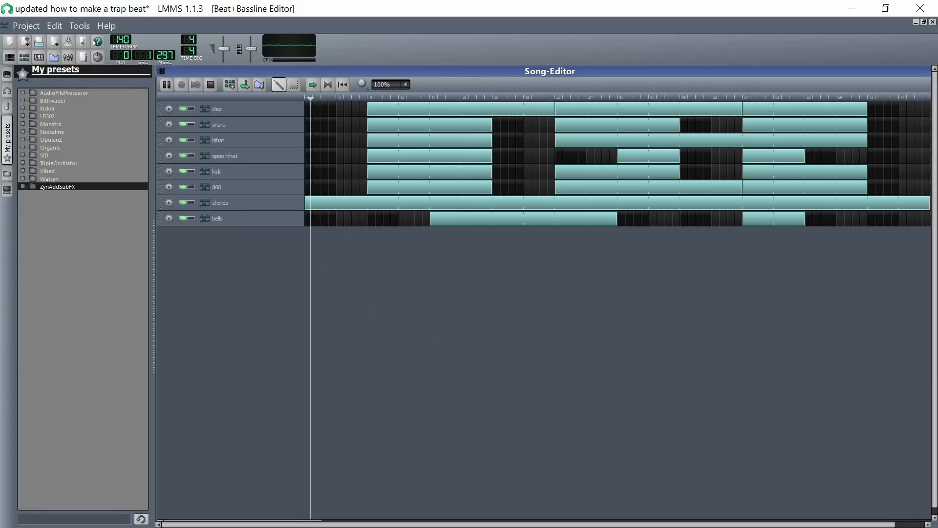